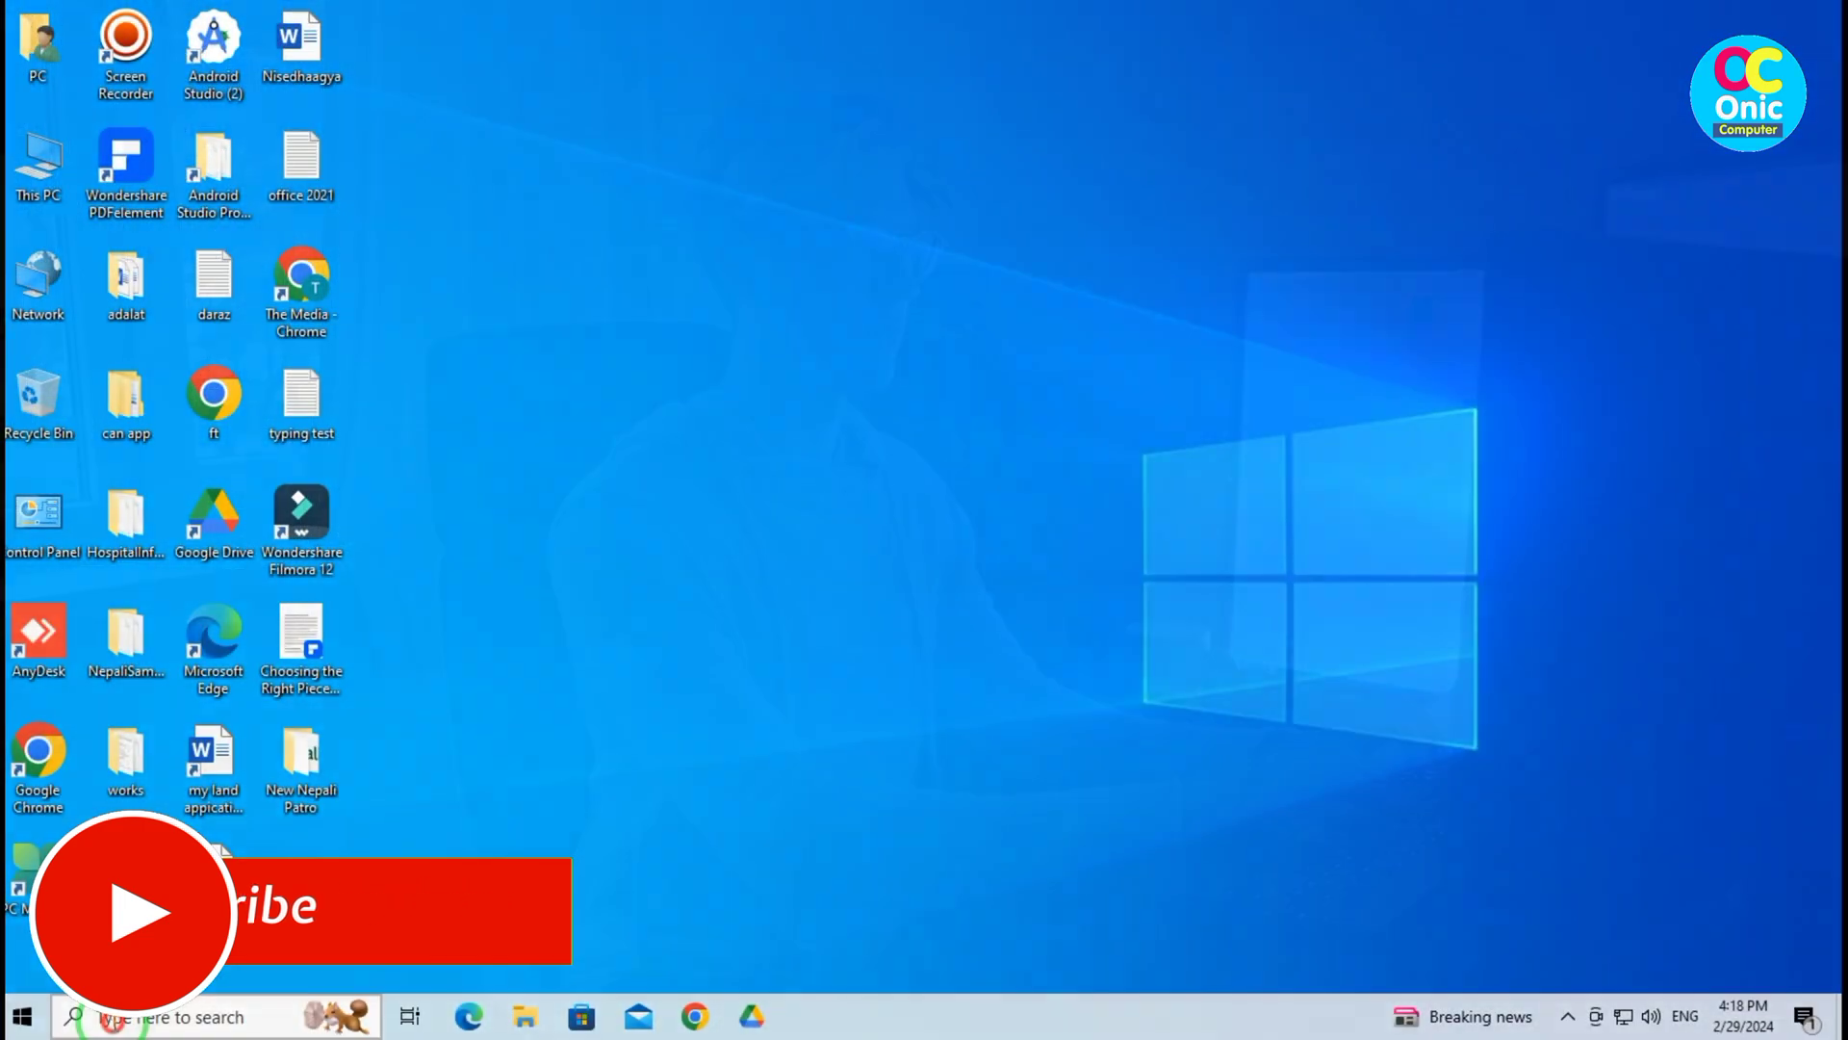
Open Windows Search to look up a program
key(super+s)
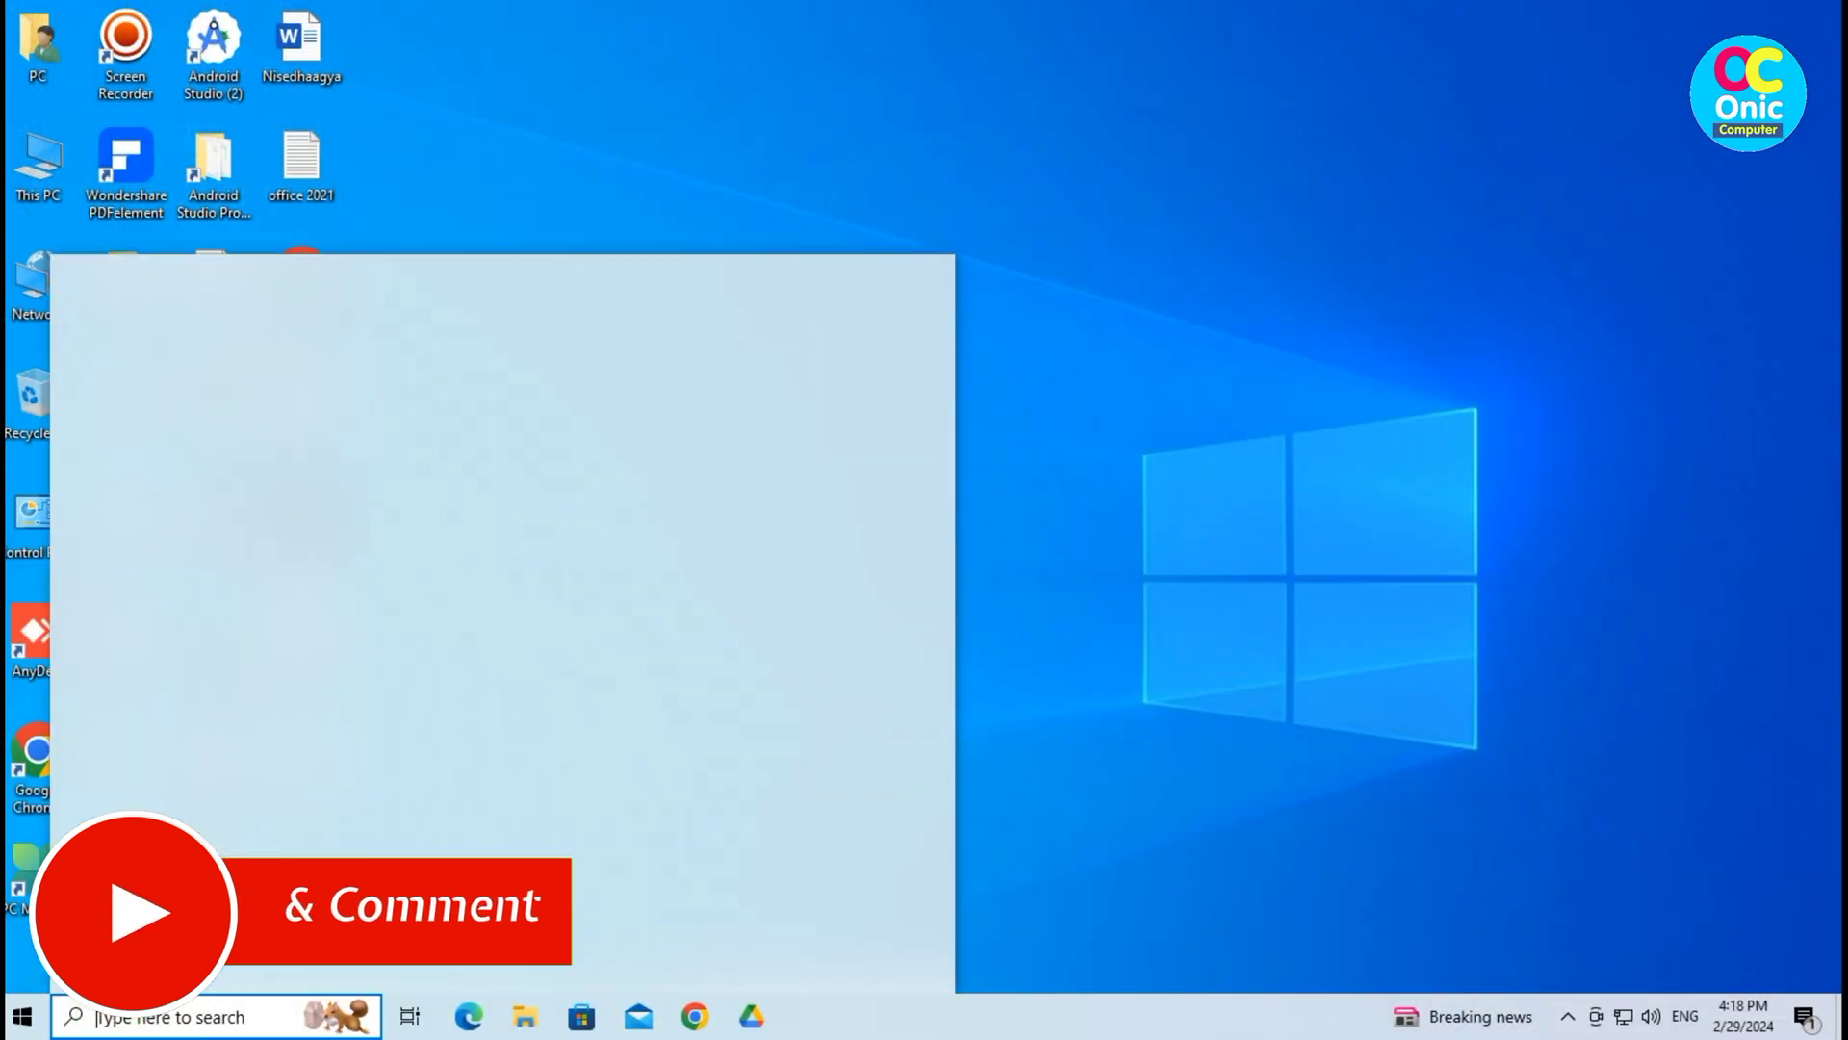
Launch Word from the search results and create a blank Document1
click(174, 634)
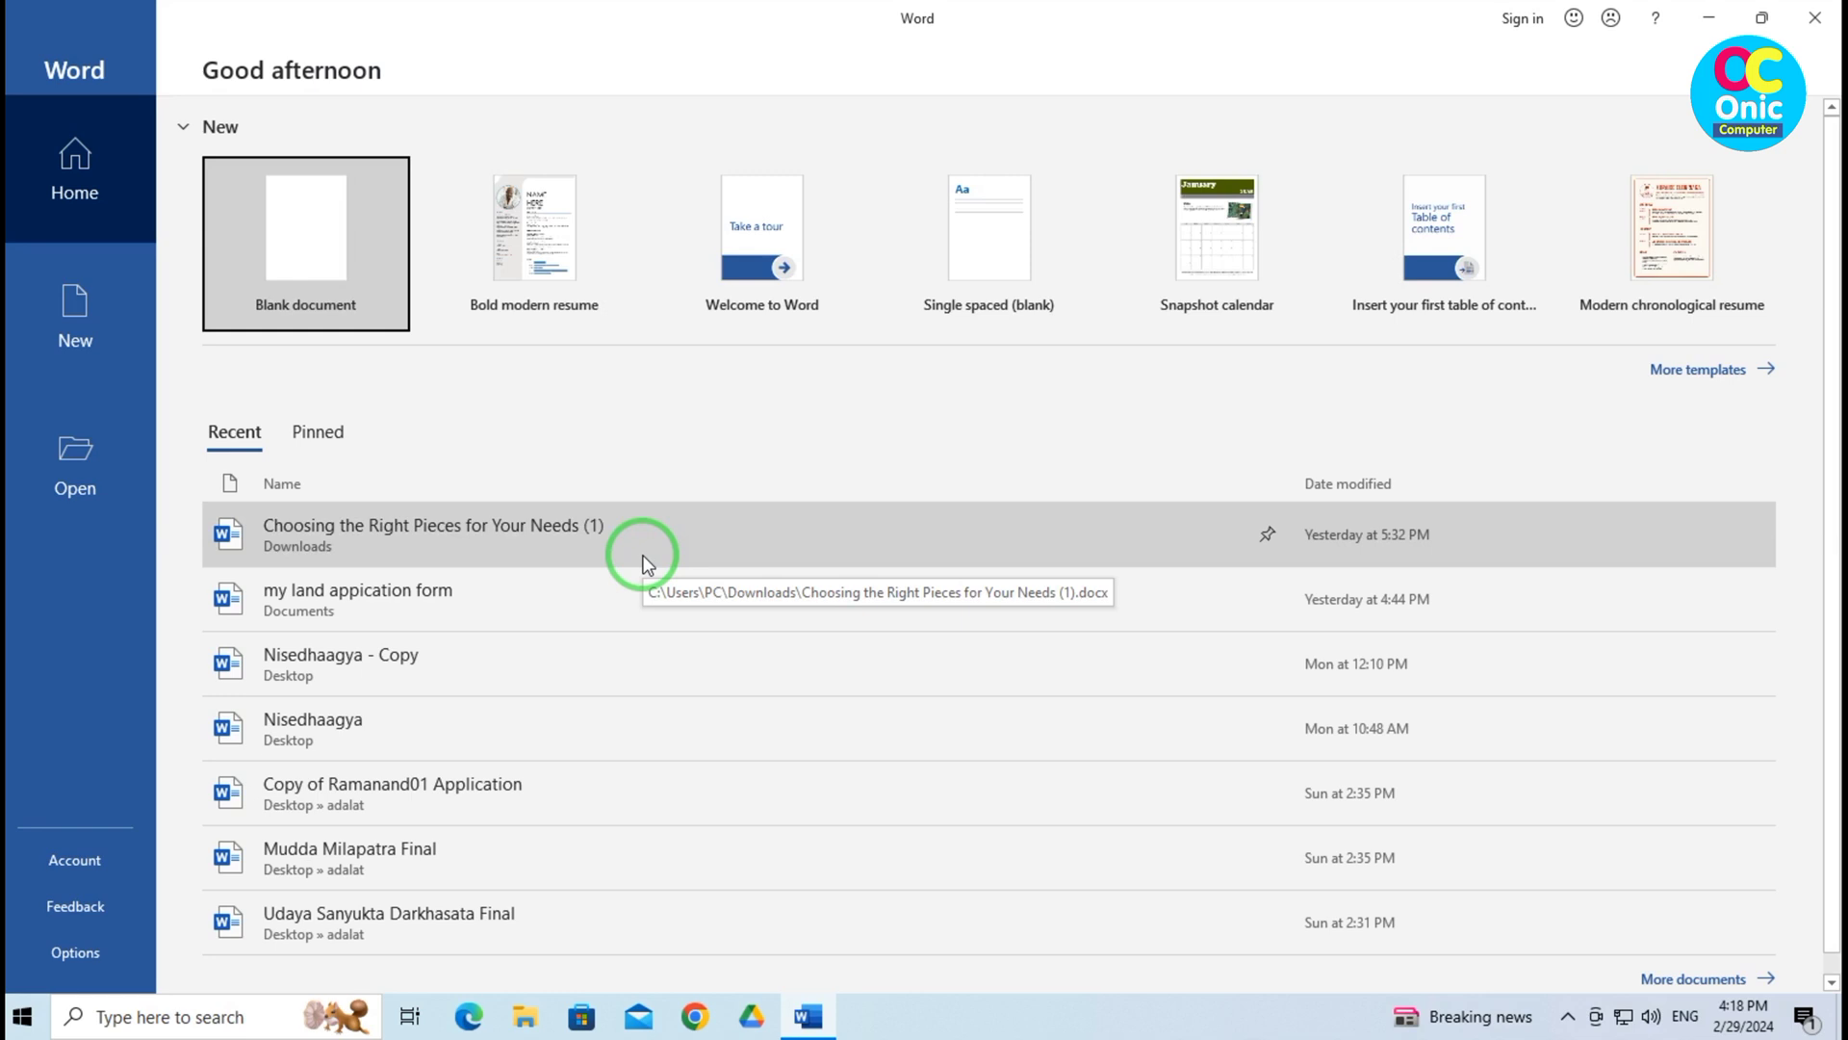
click(327, 297)
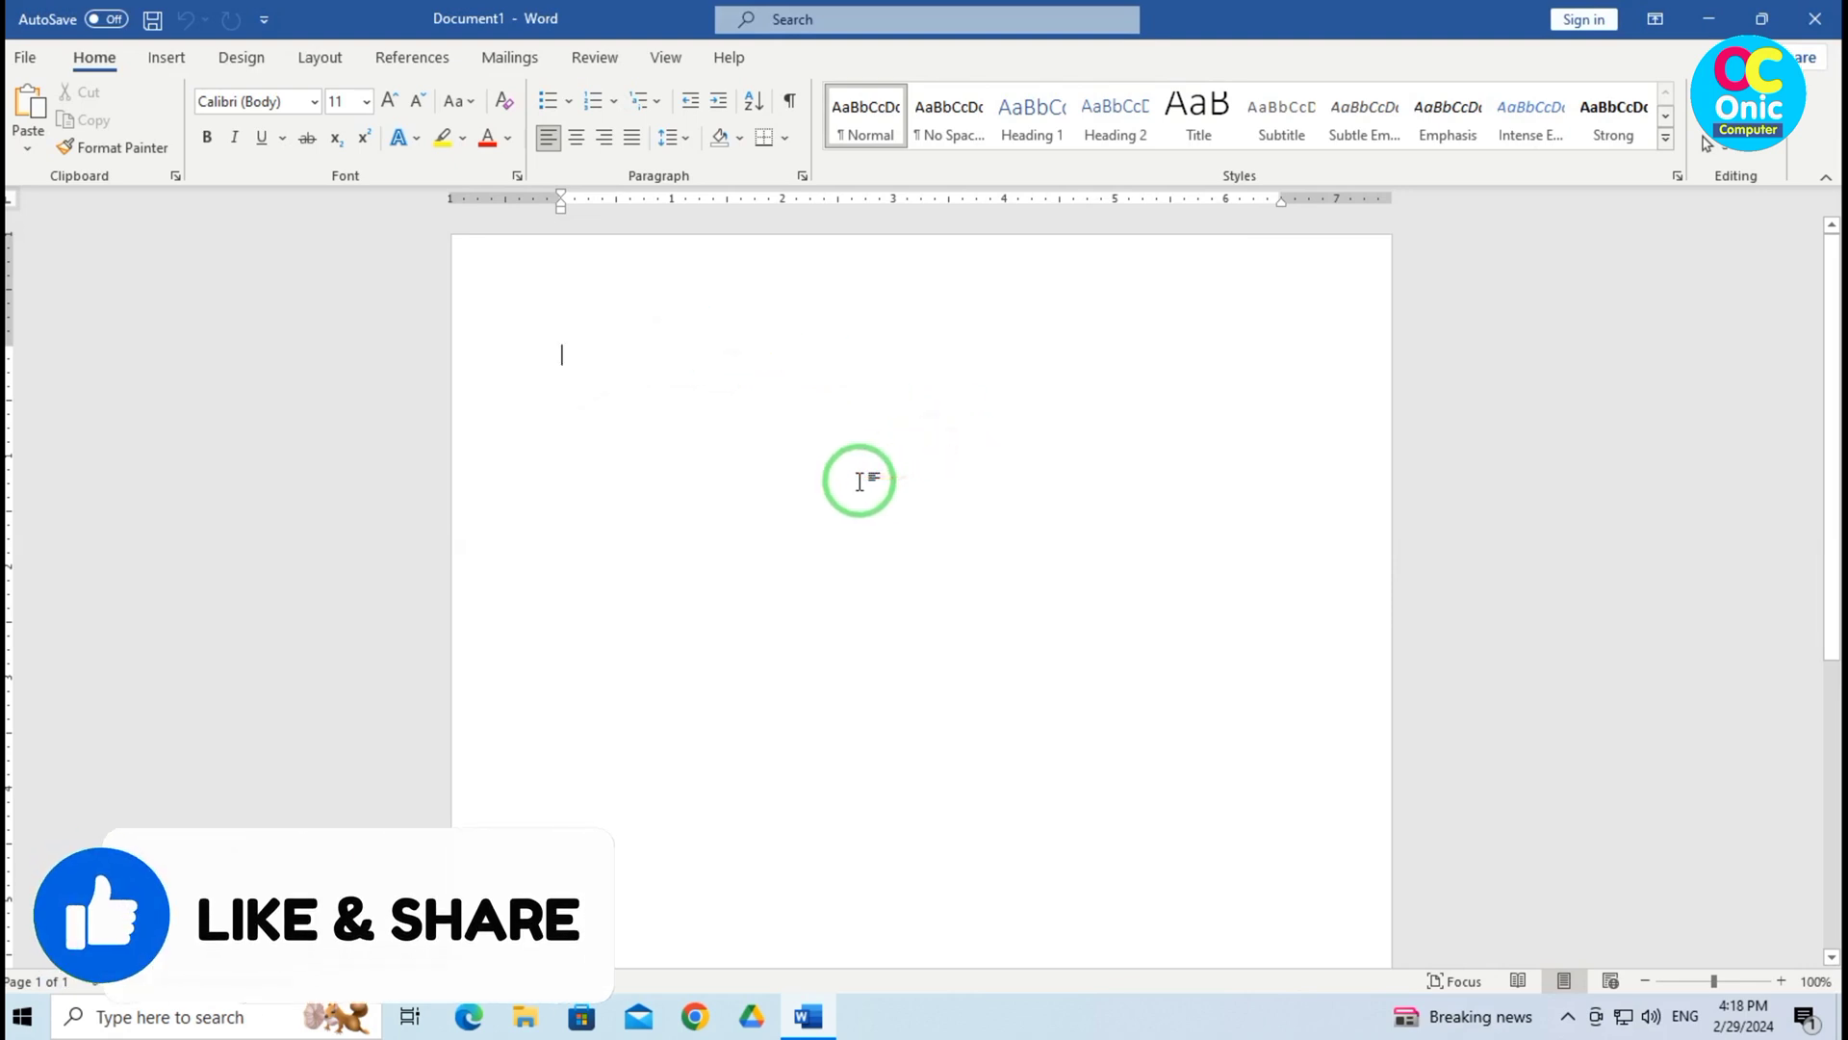
Type the sample text 'kfdhgfdkhg' and format it in Preeti at 72 pt
text(kfdhgfdkhg)
drag(830, 400, 446, 248)
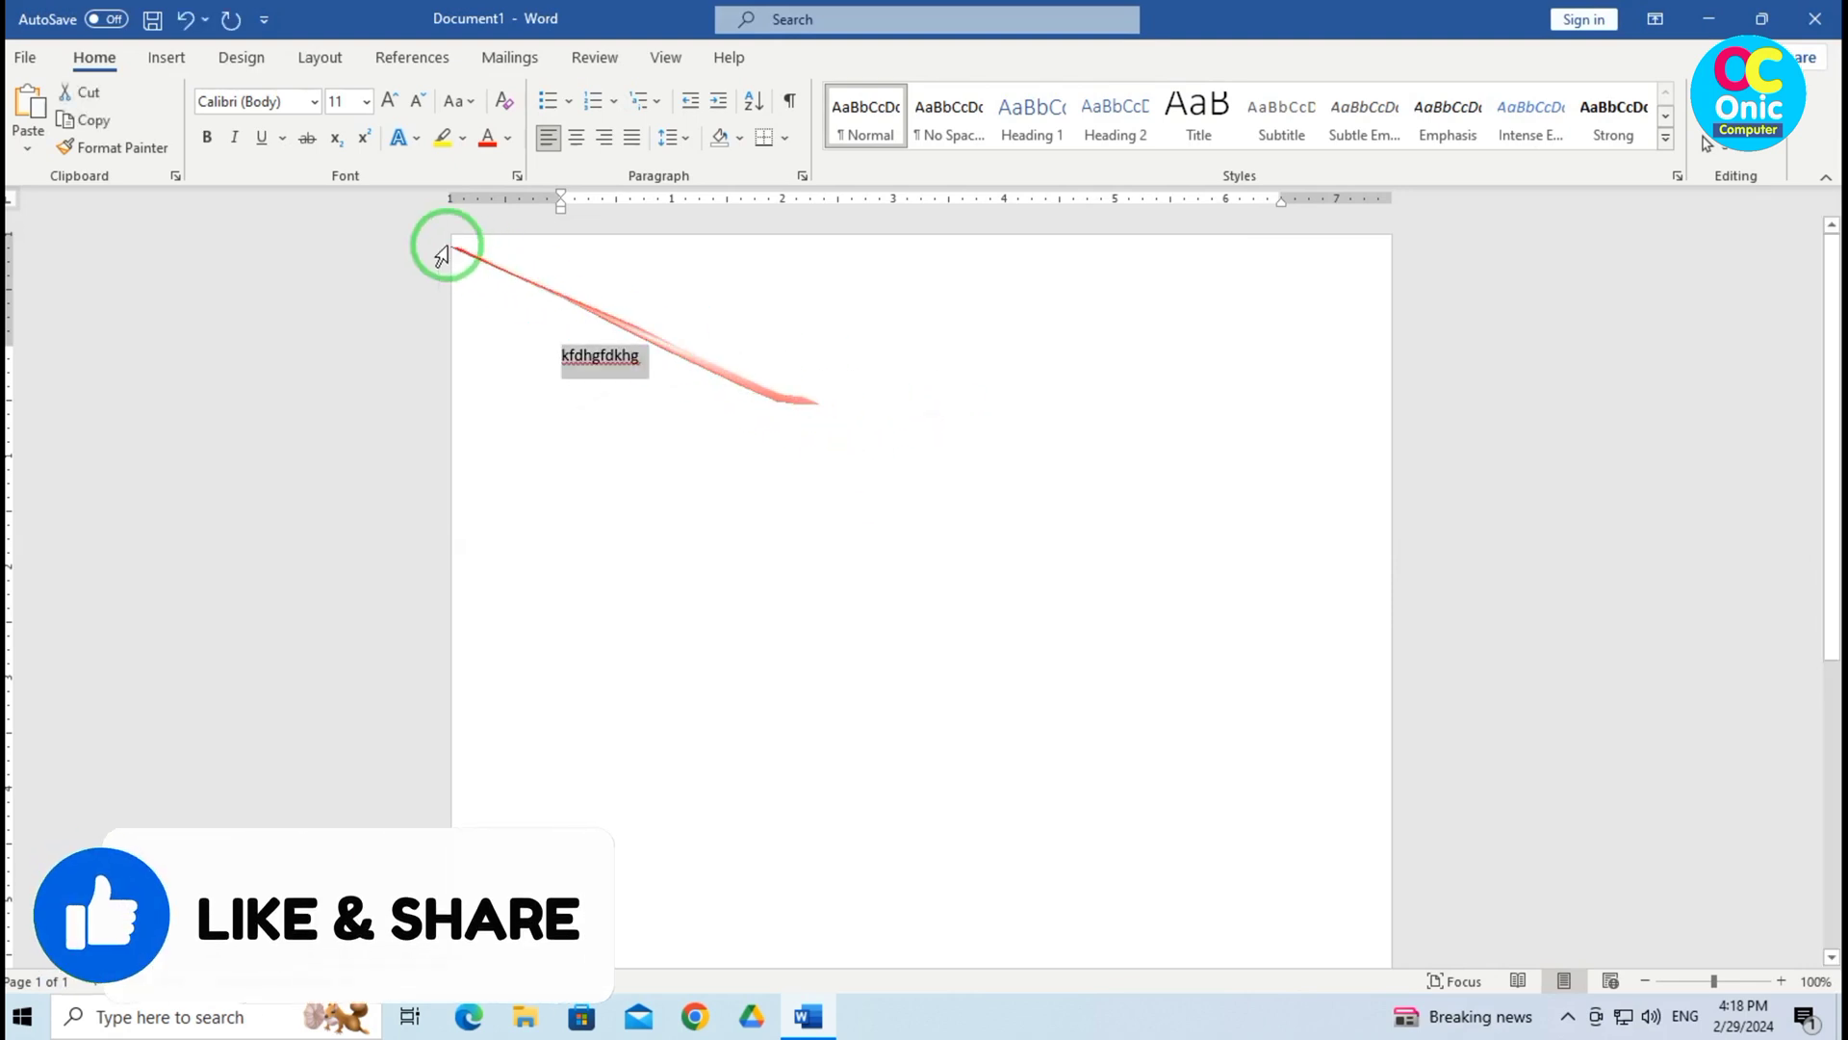
click(366, 101)
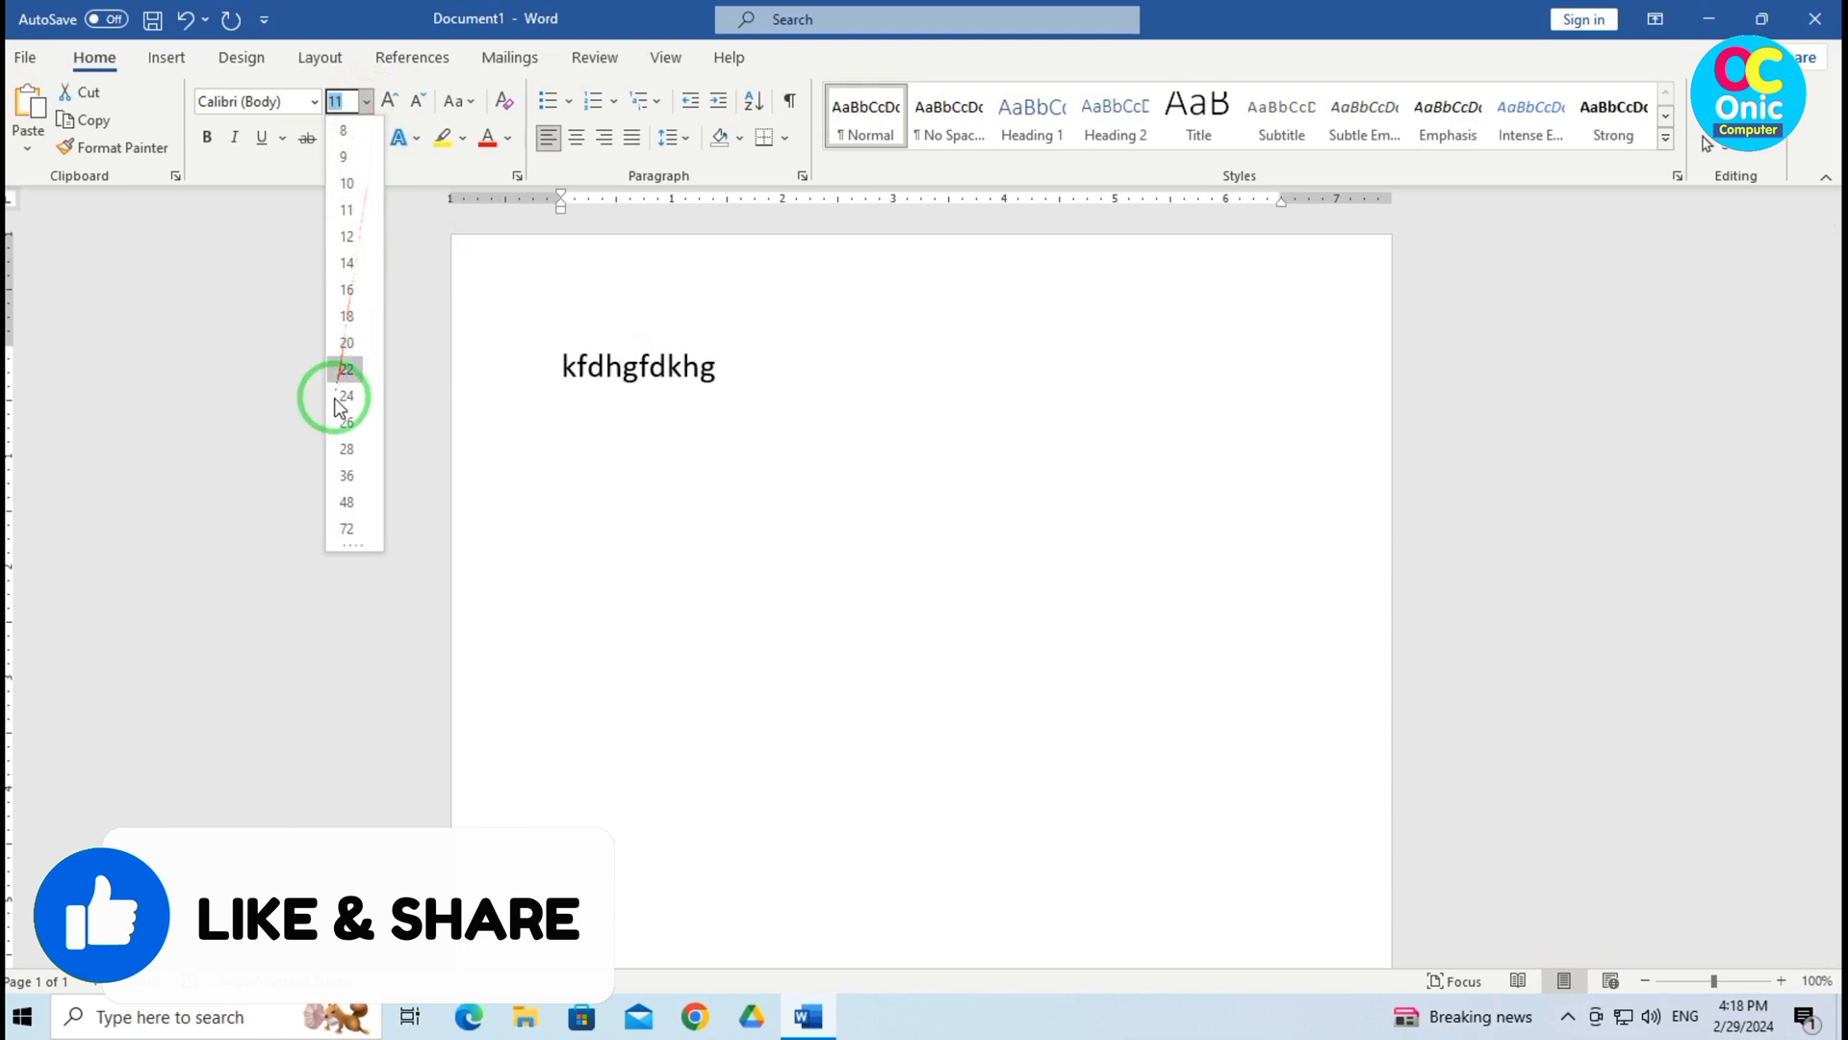
click(345, 502)
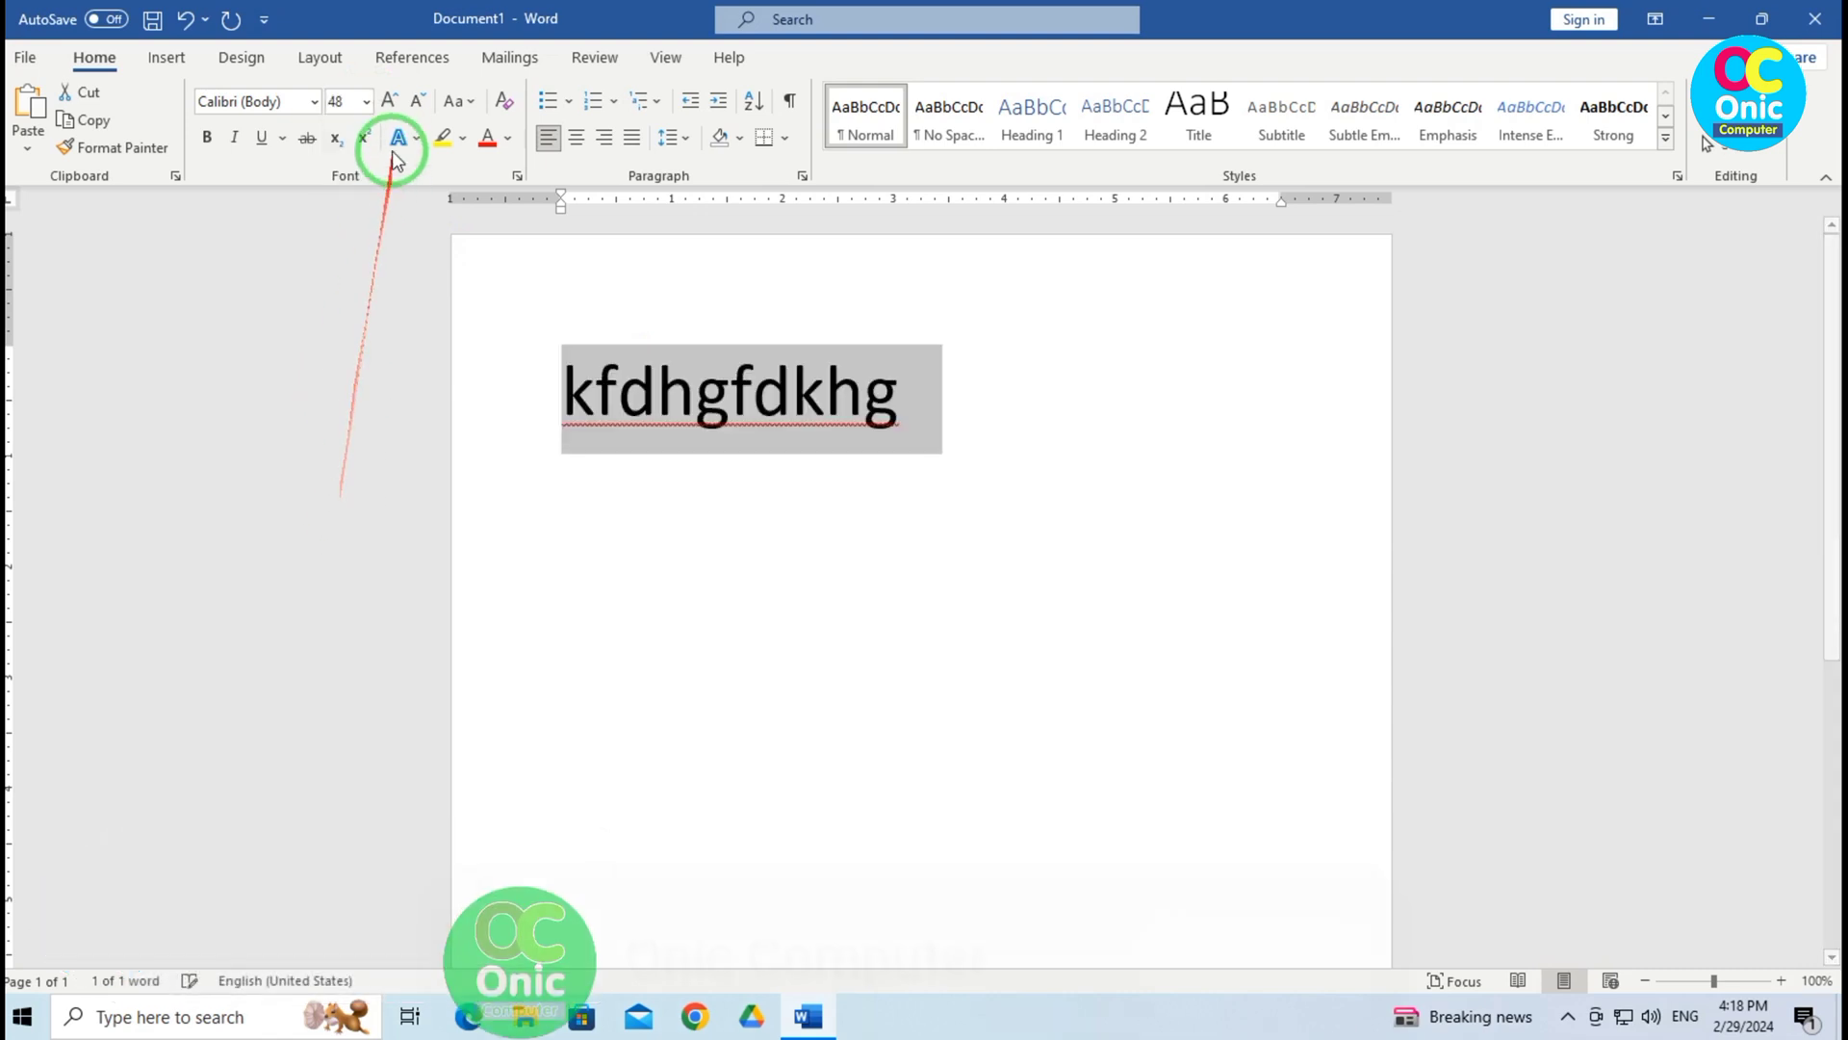
click(367, 101)
click(344, 528)
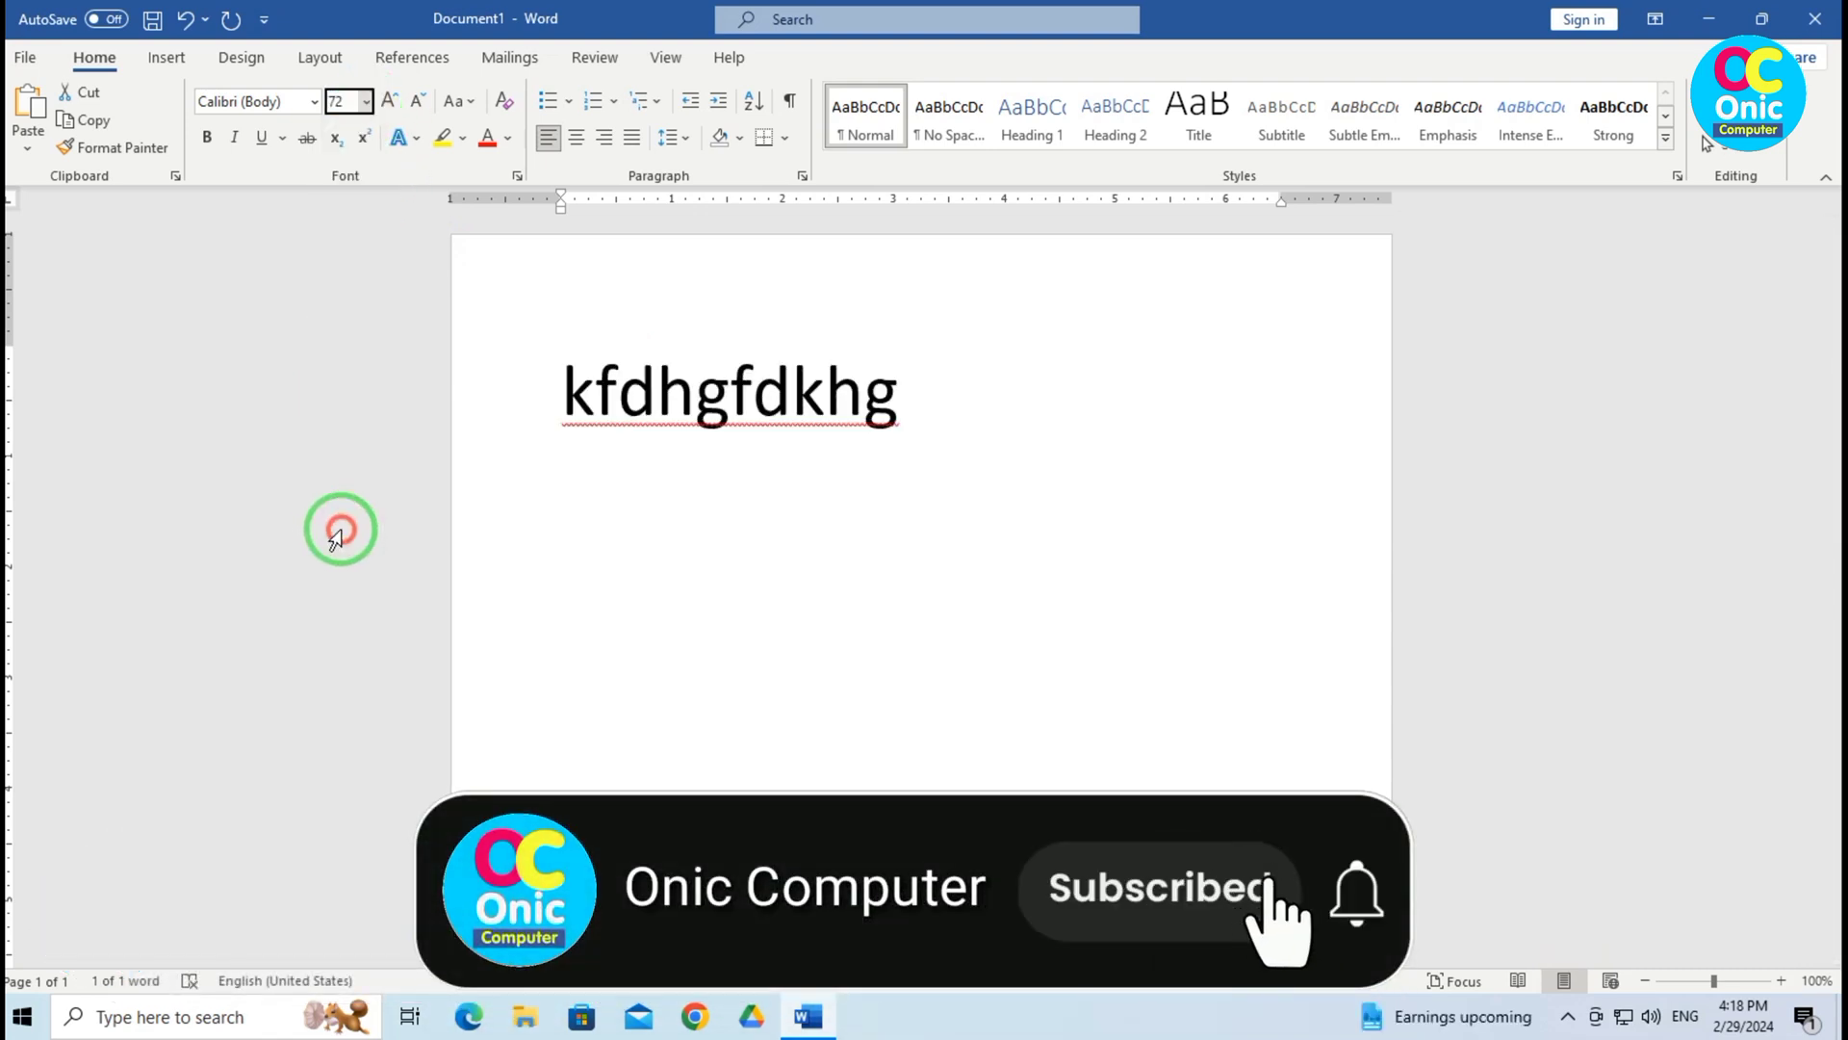
click(314, 101)
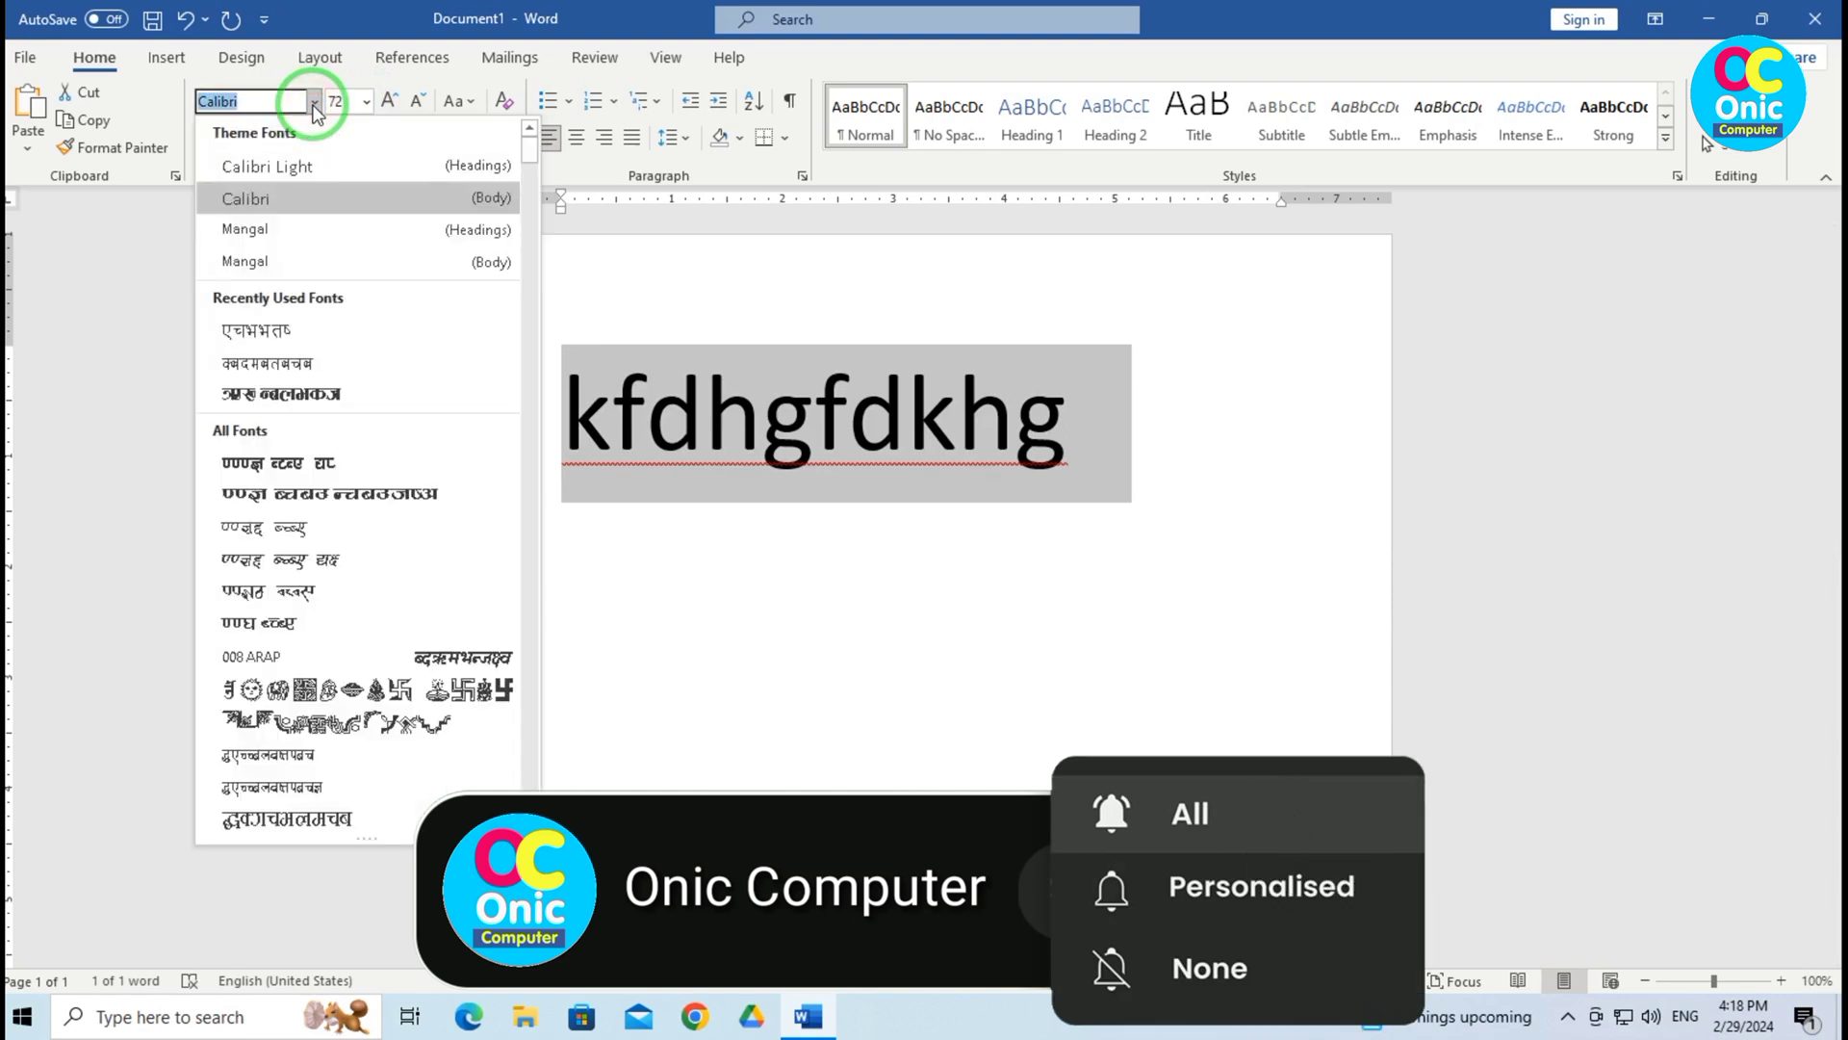
click(268, 337)
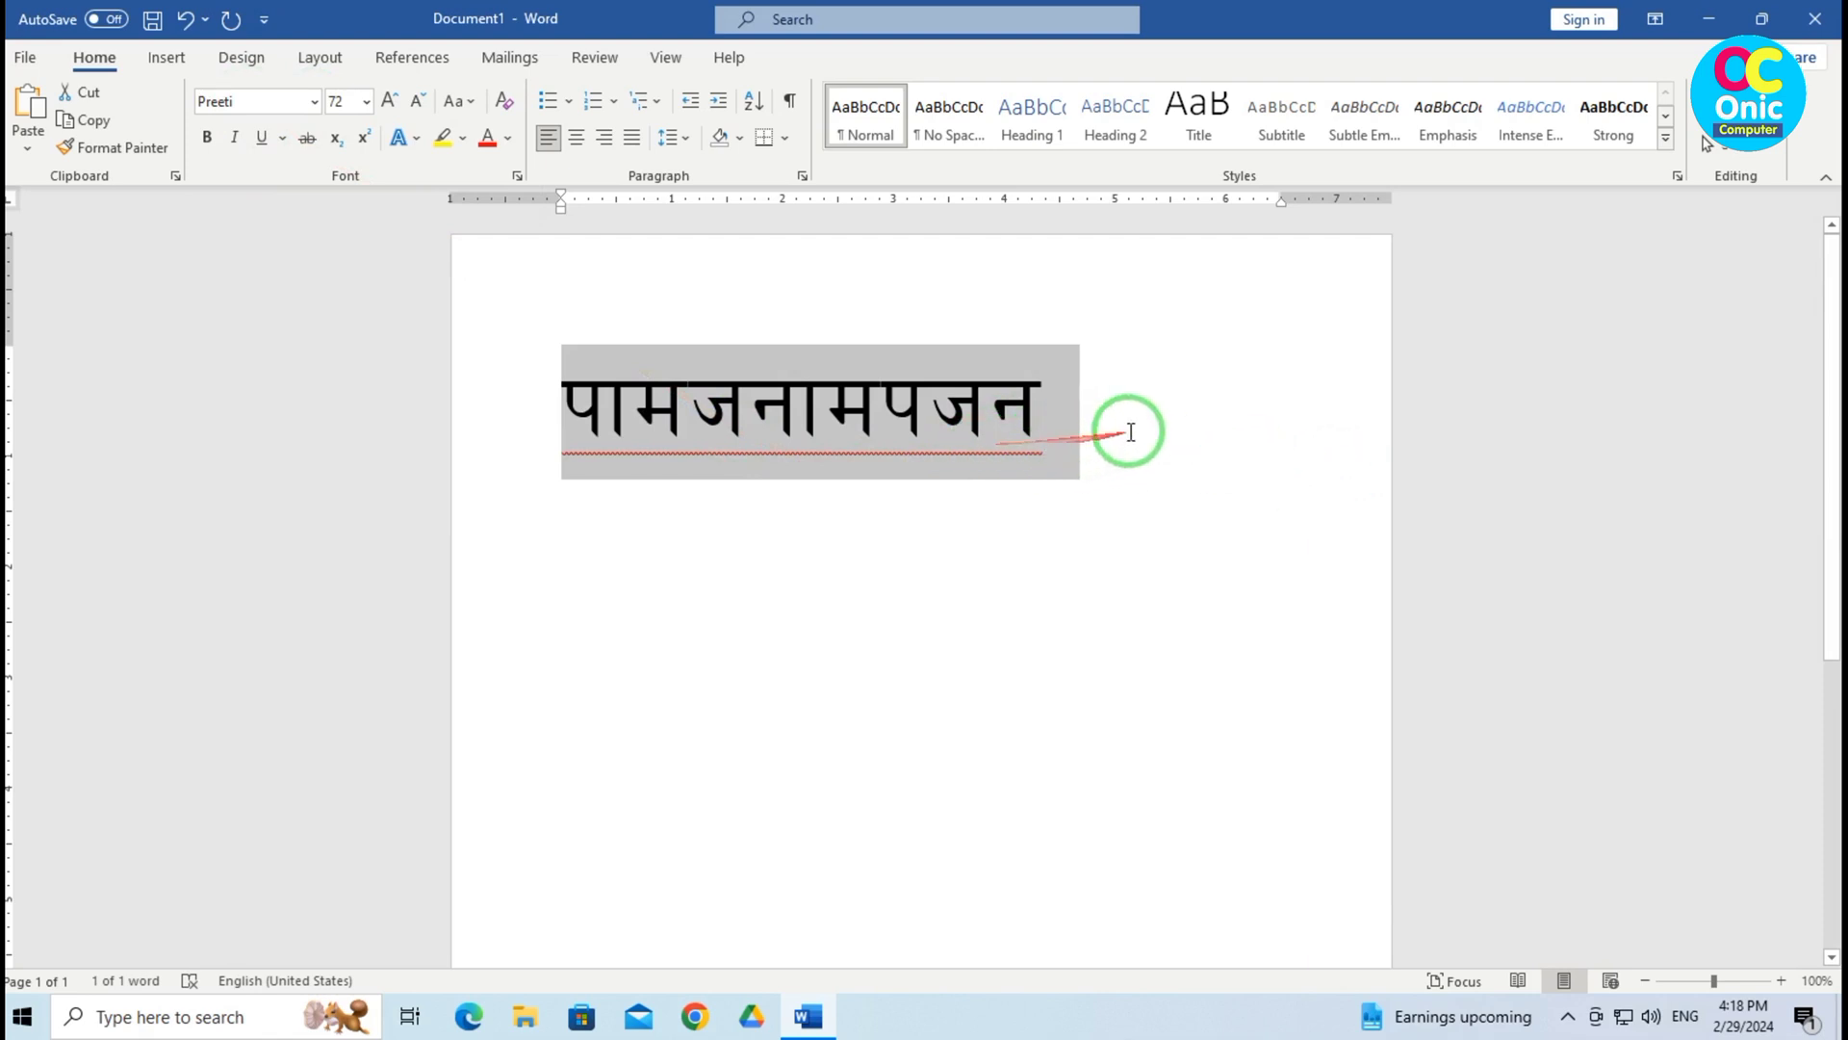
Type the Preeti keys 'snd', 'd' and ';tf' as Nepali word lines, including सिता
text(s)
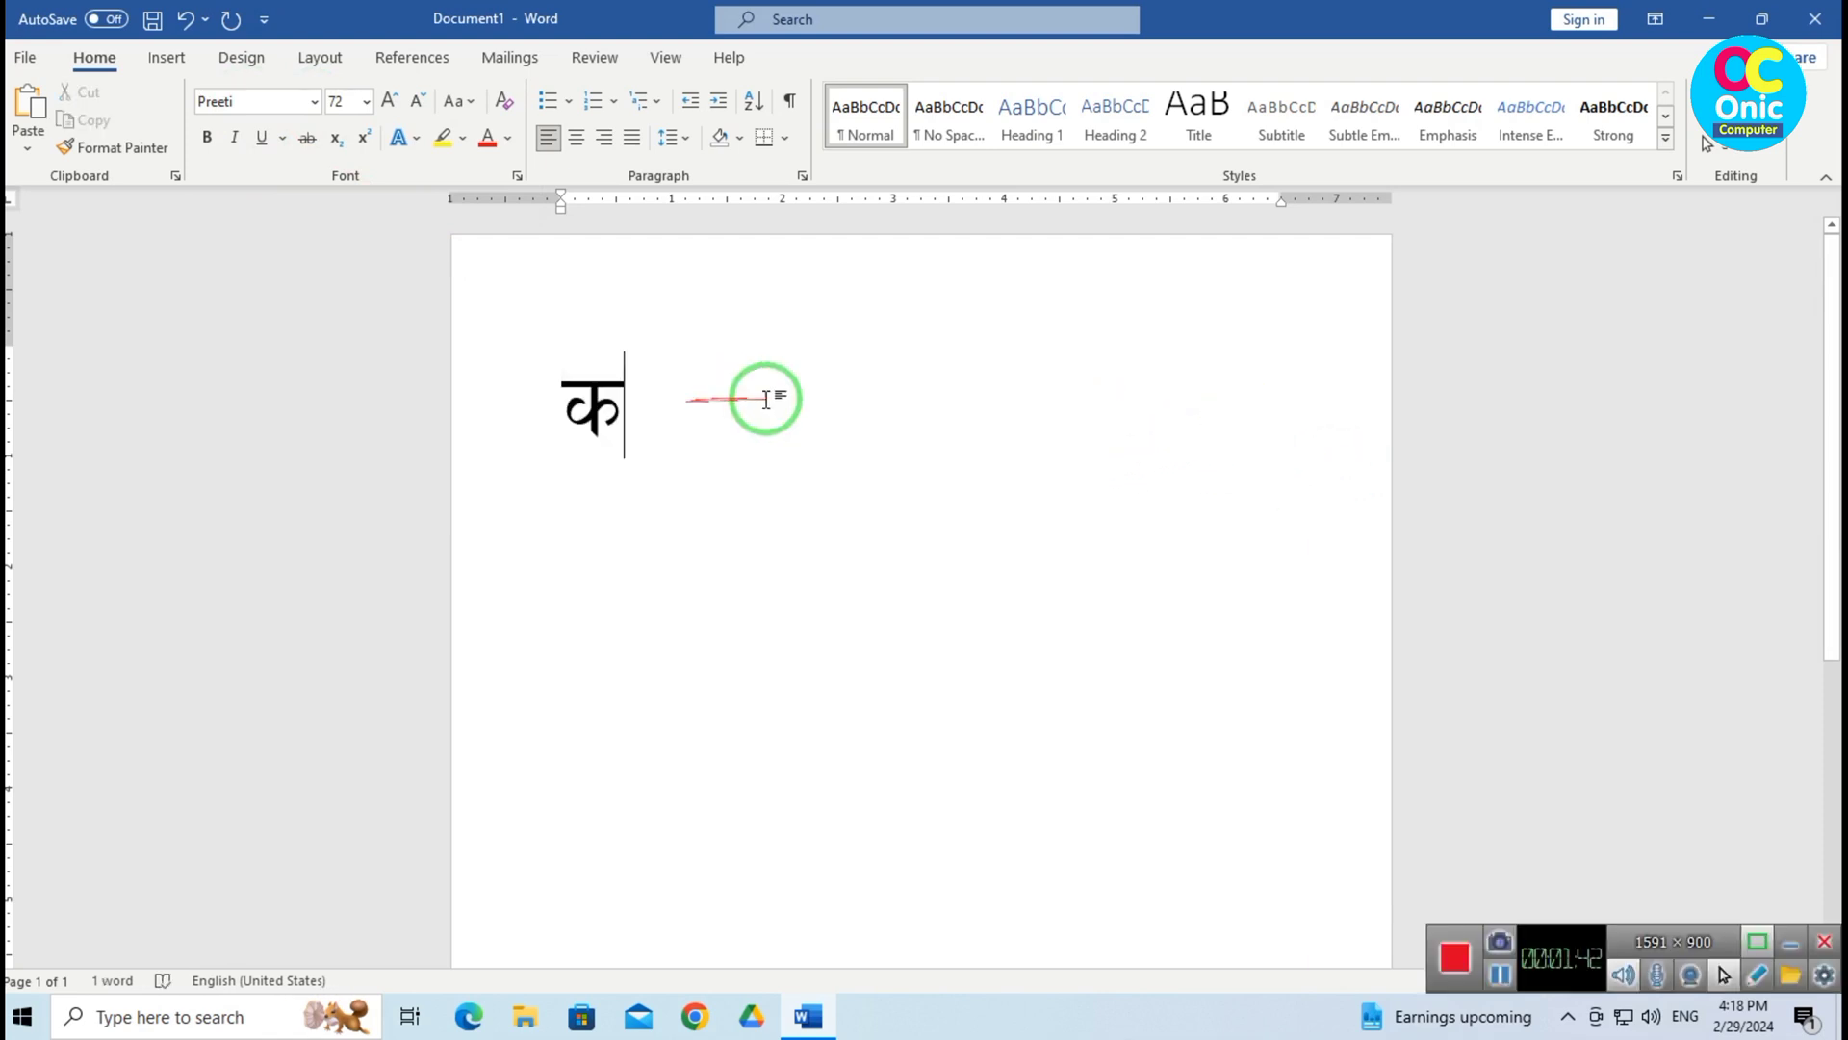
text(n)
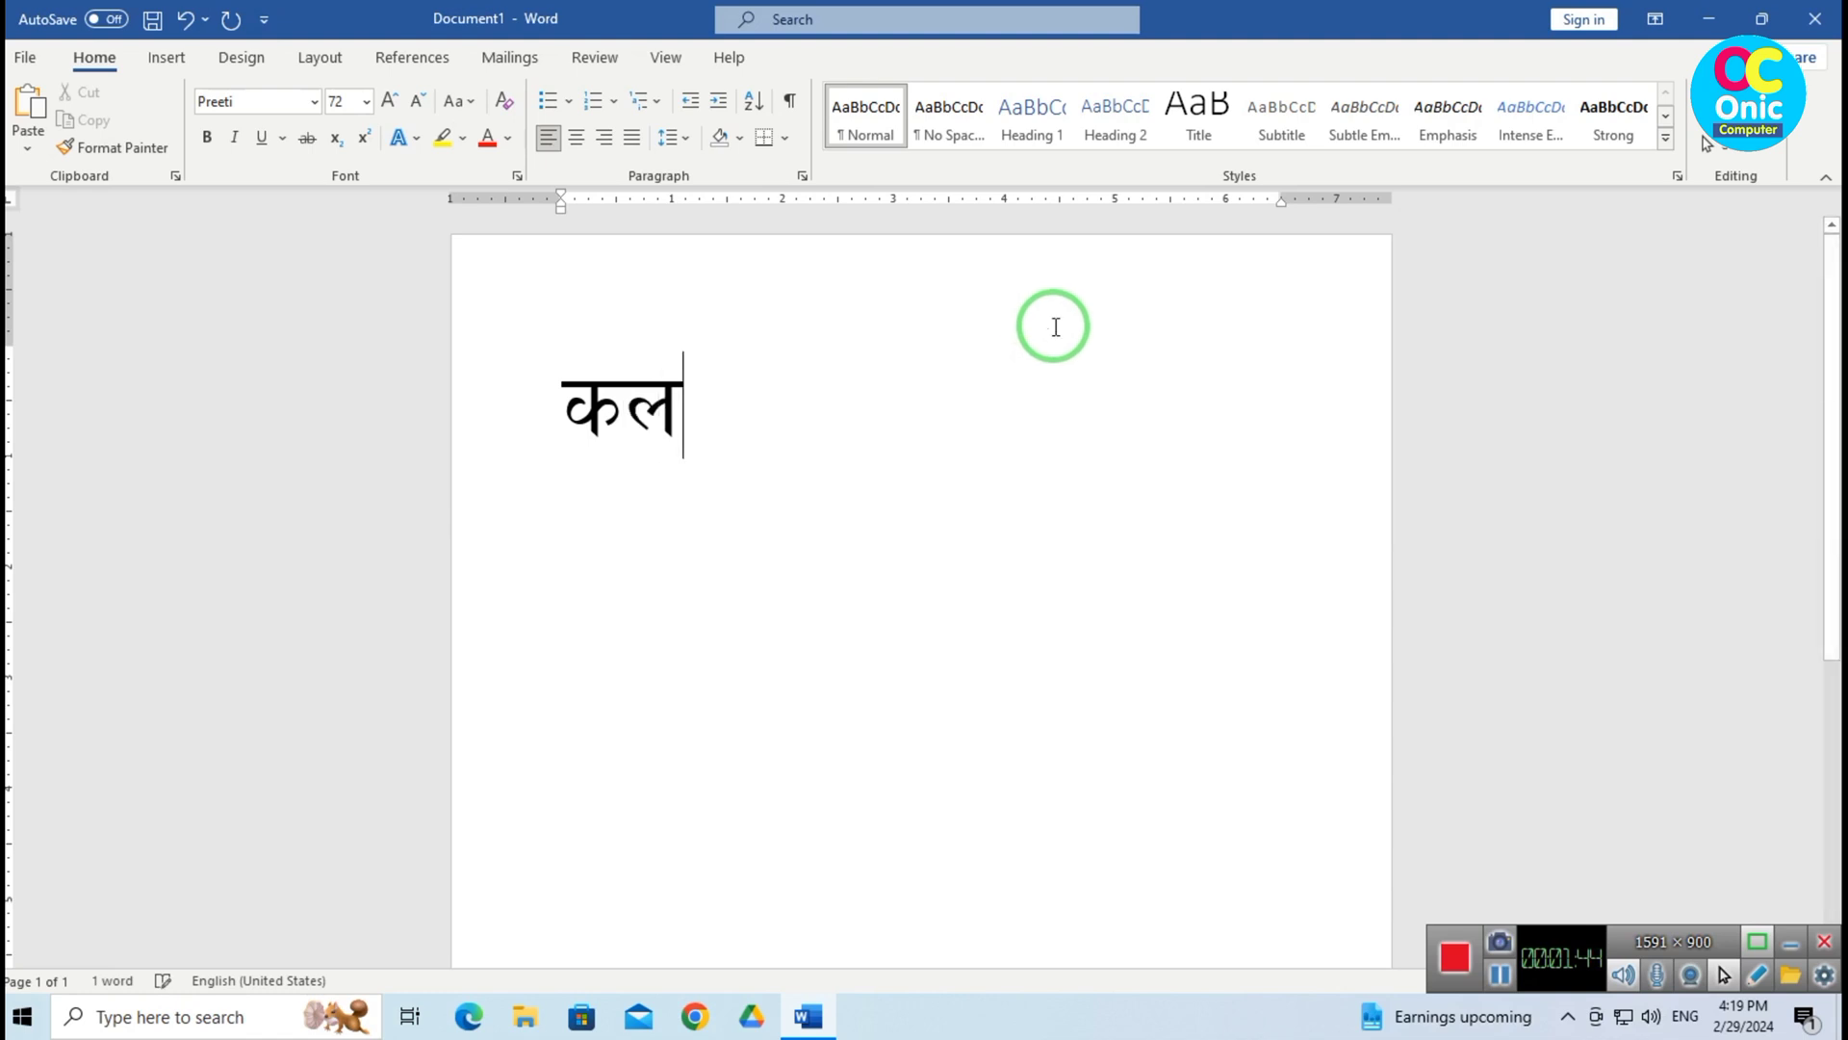
text(d)
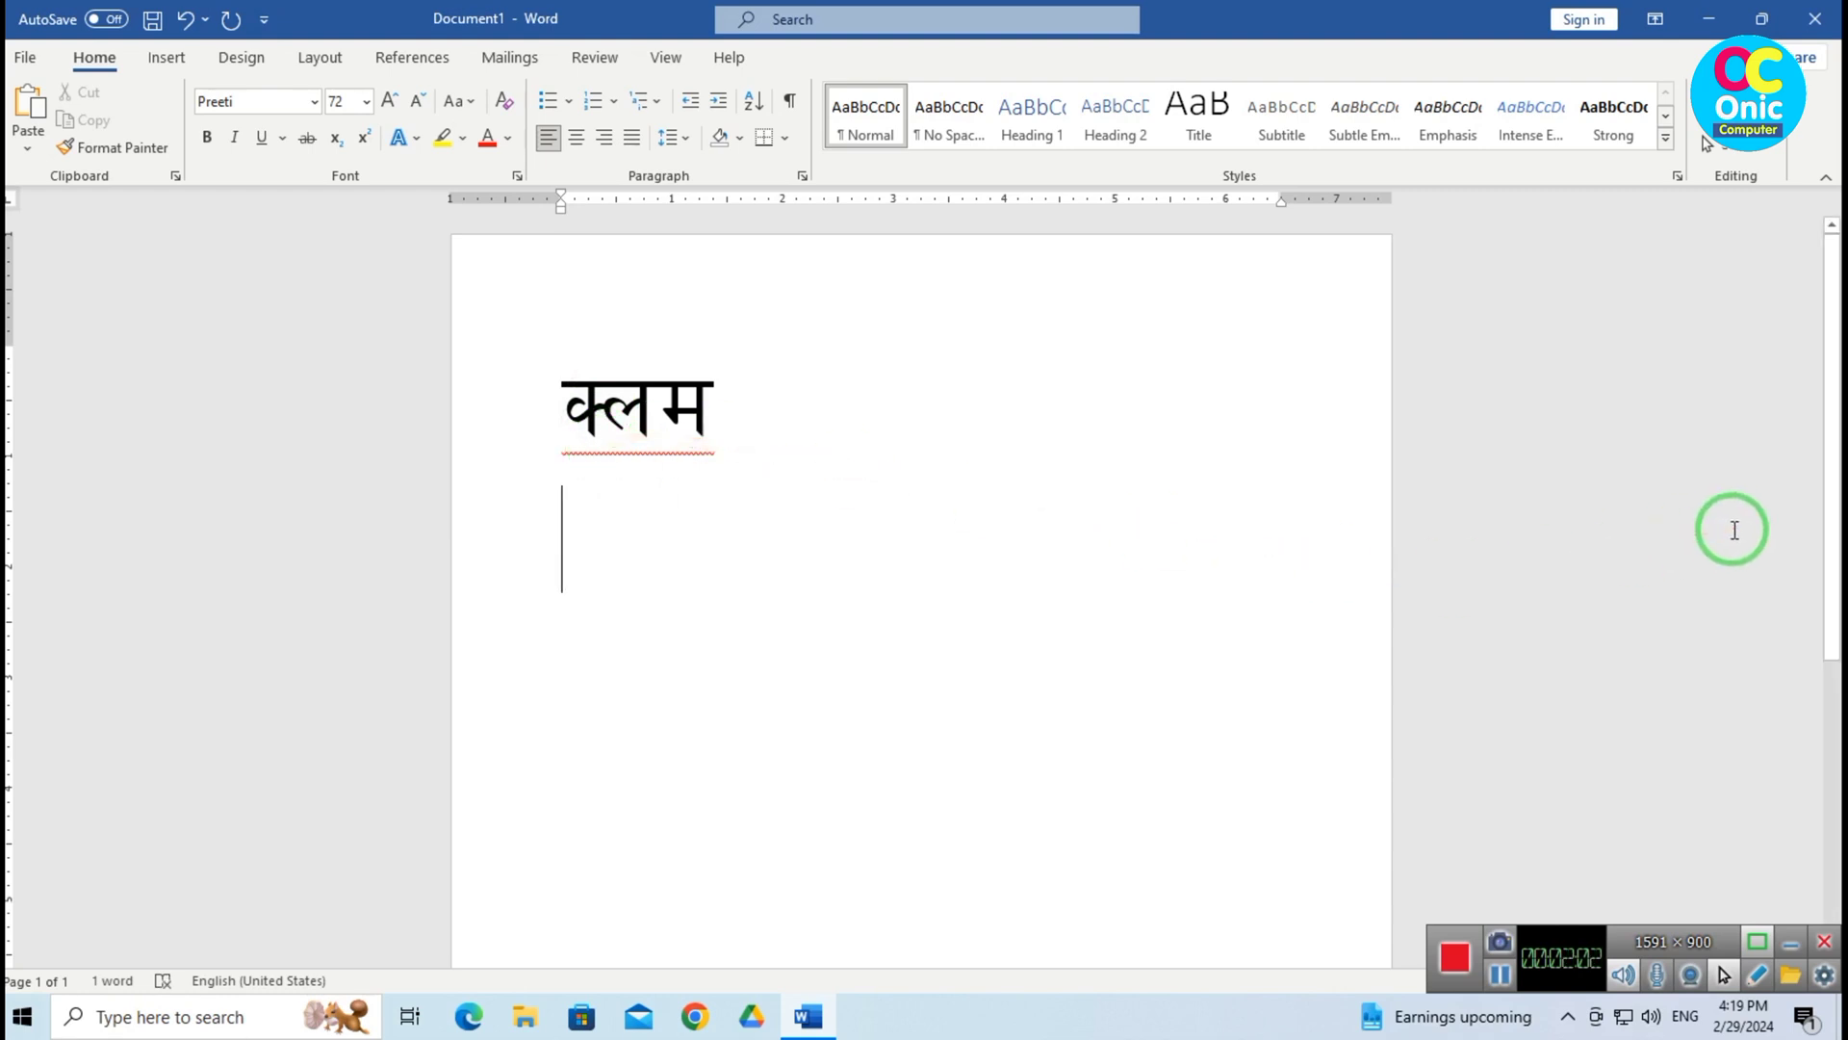
text(d)
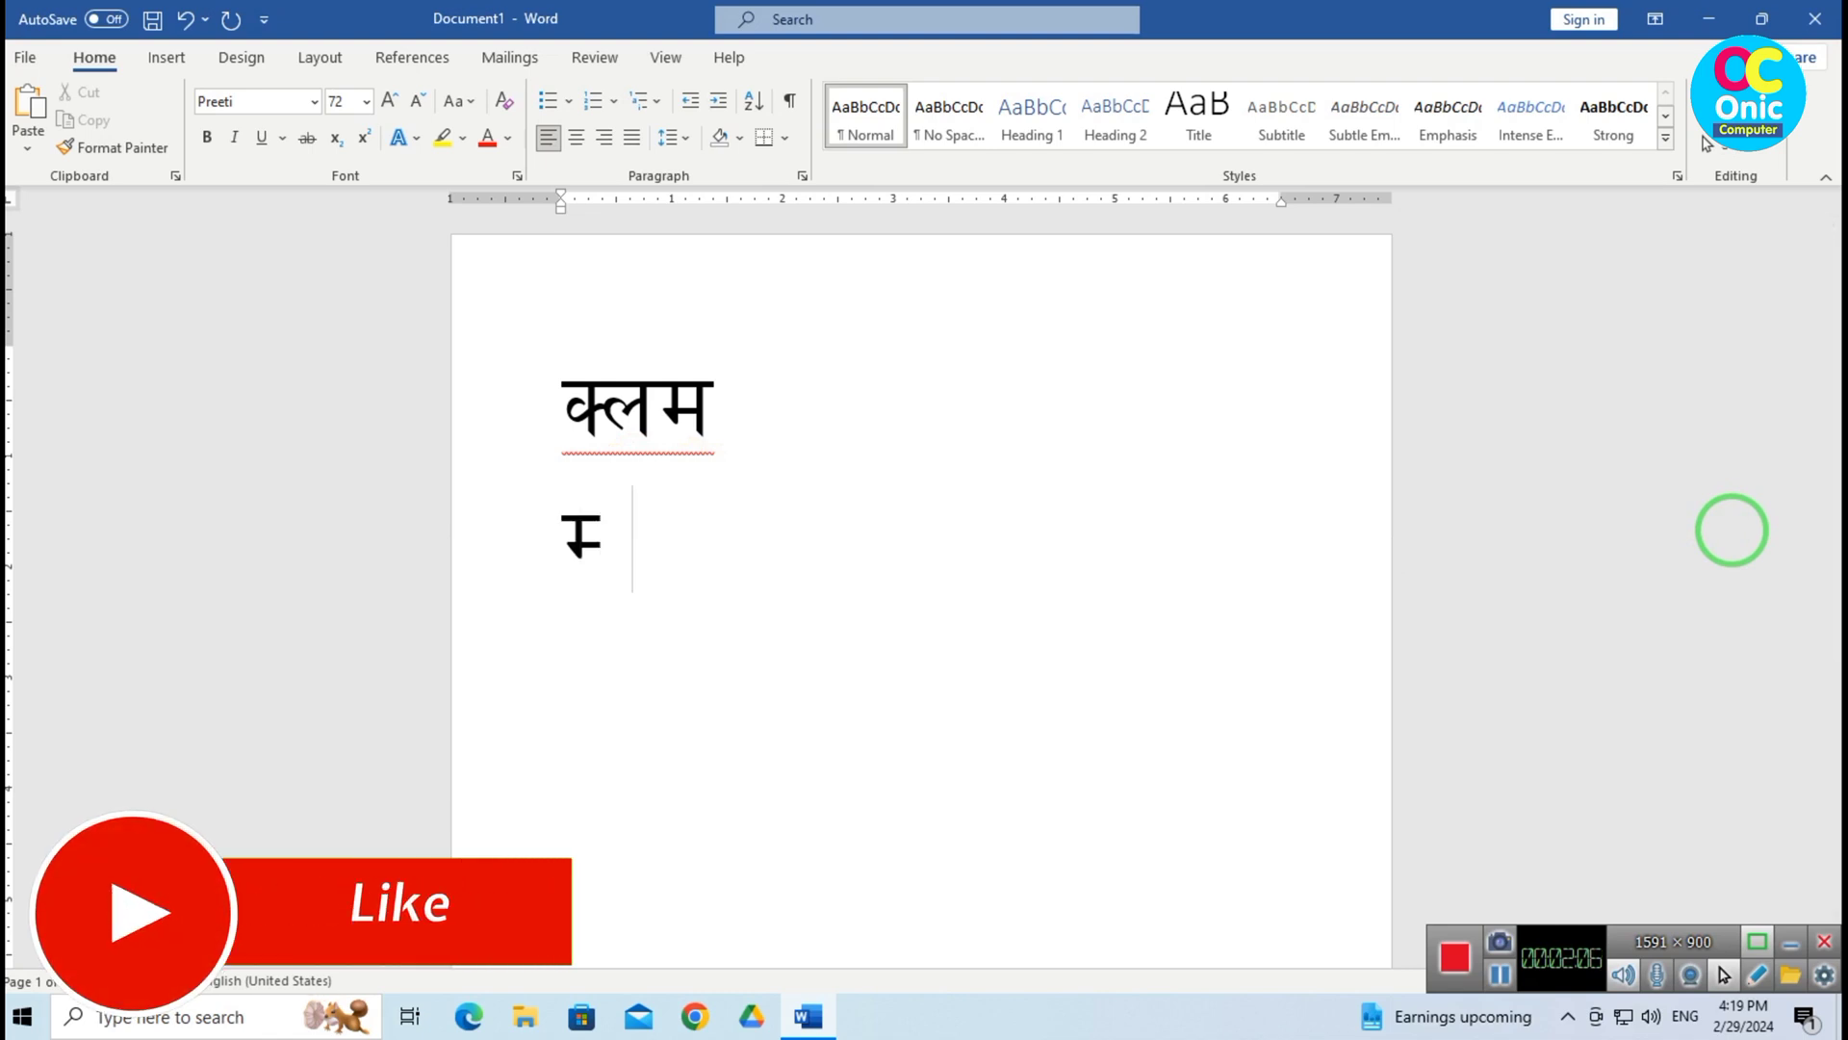
key(Return)
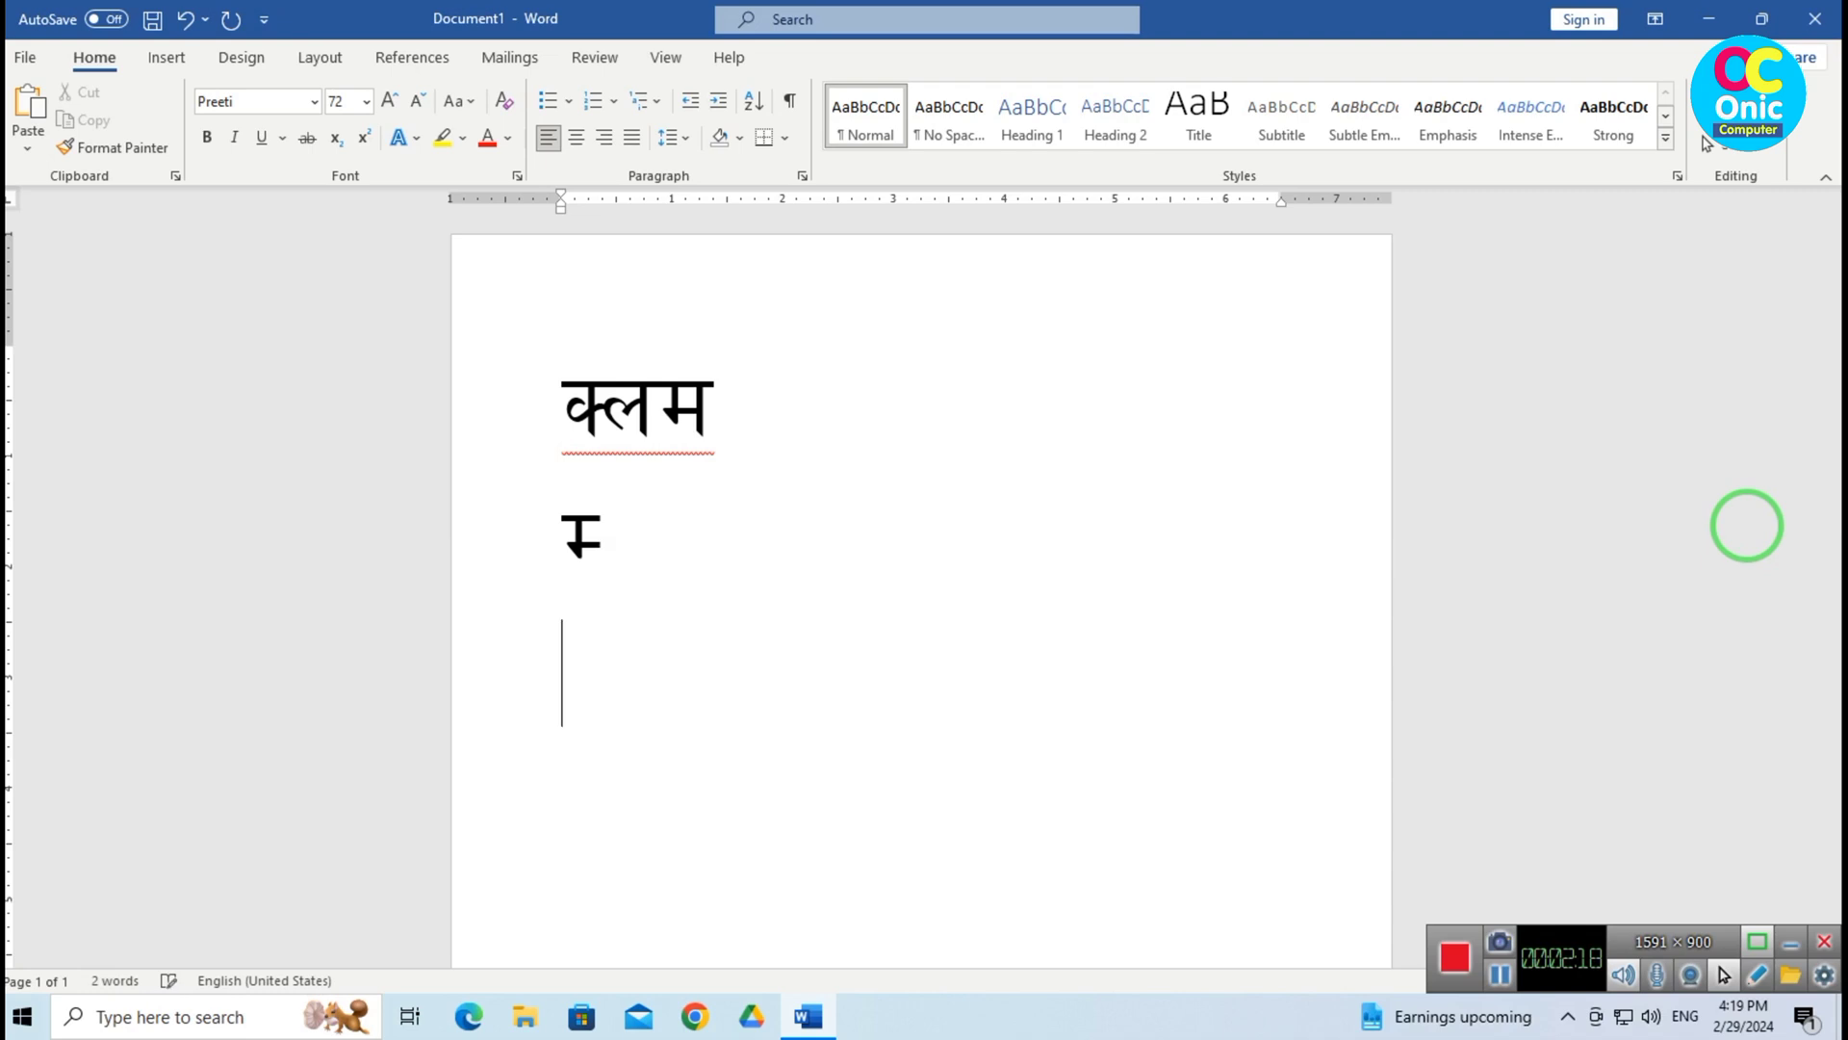
text(;)
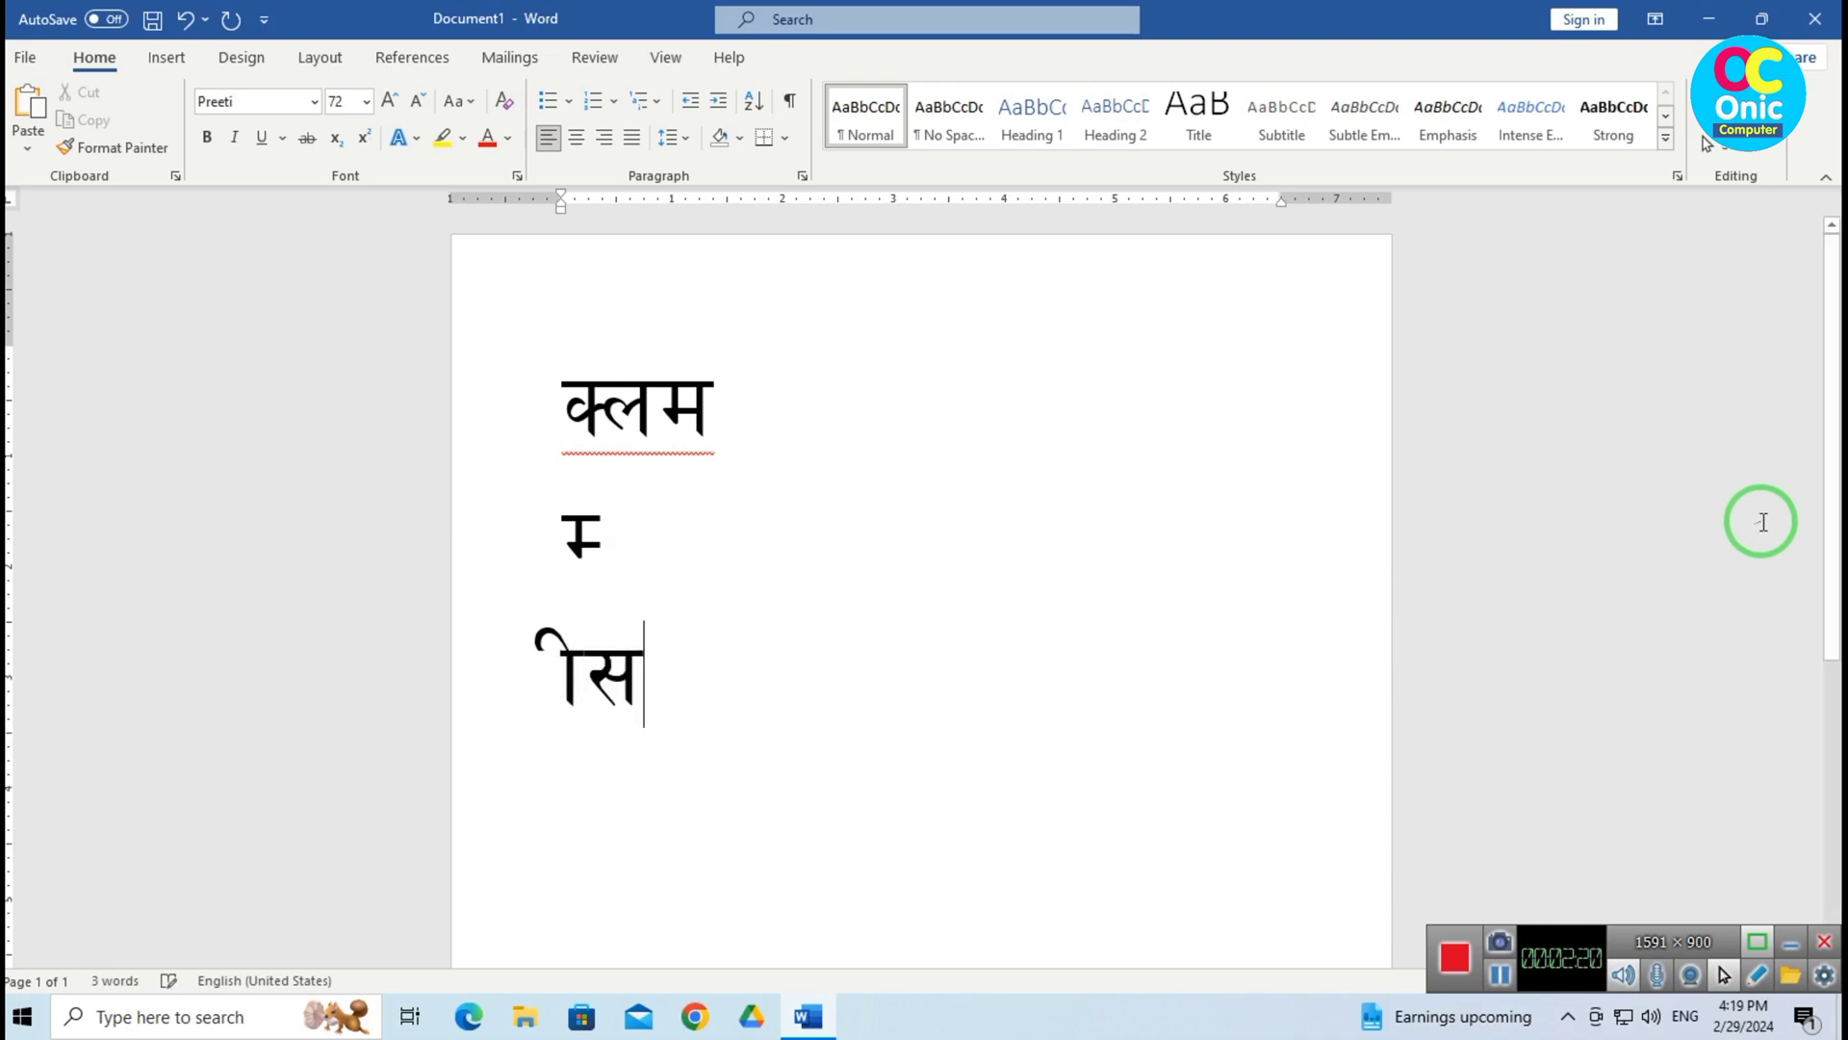
text(tf)
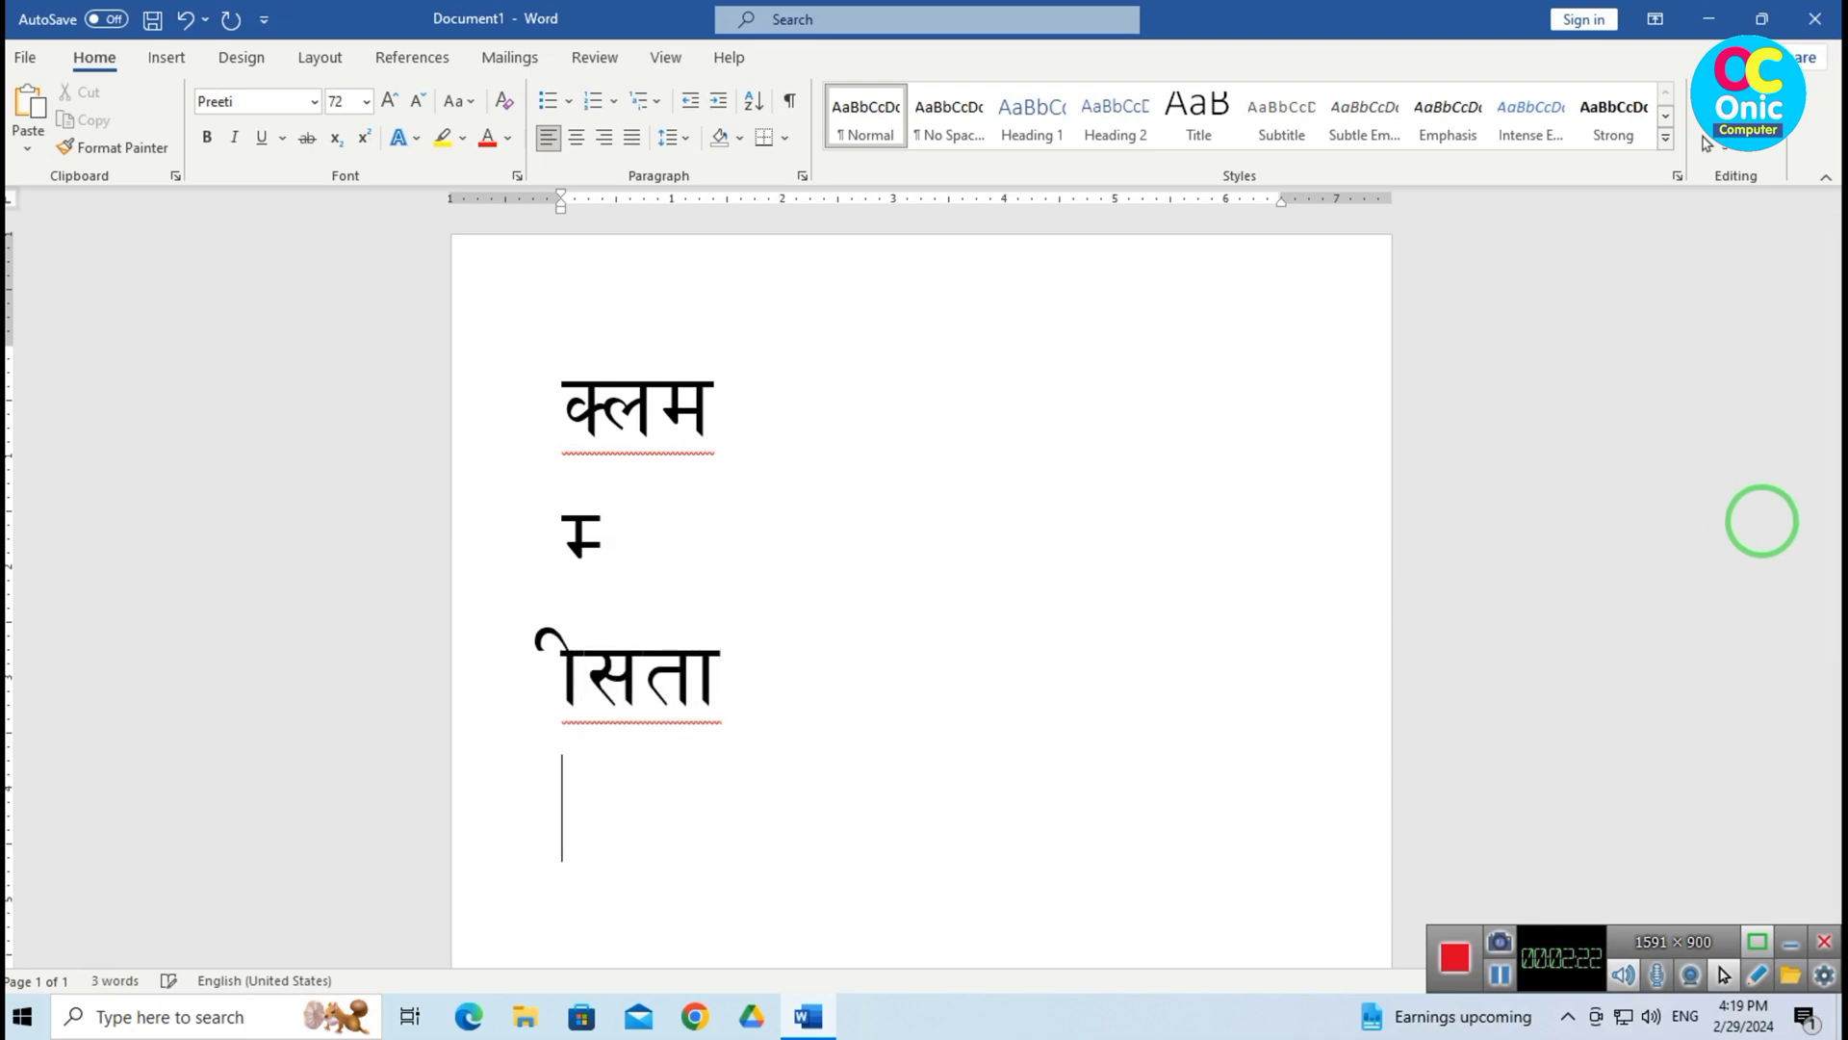
key(Return)
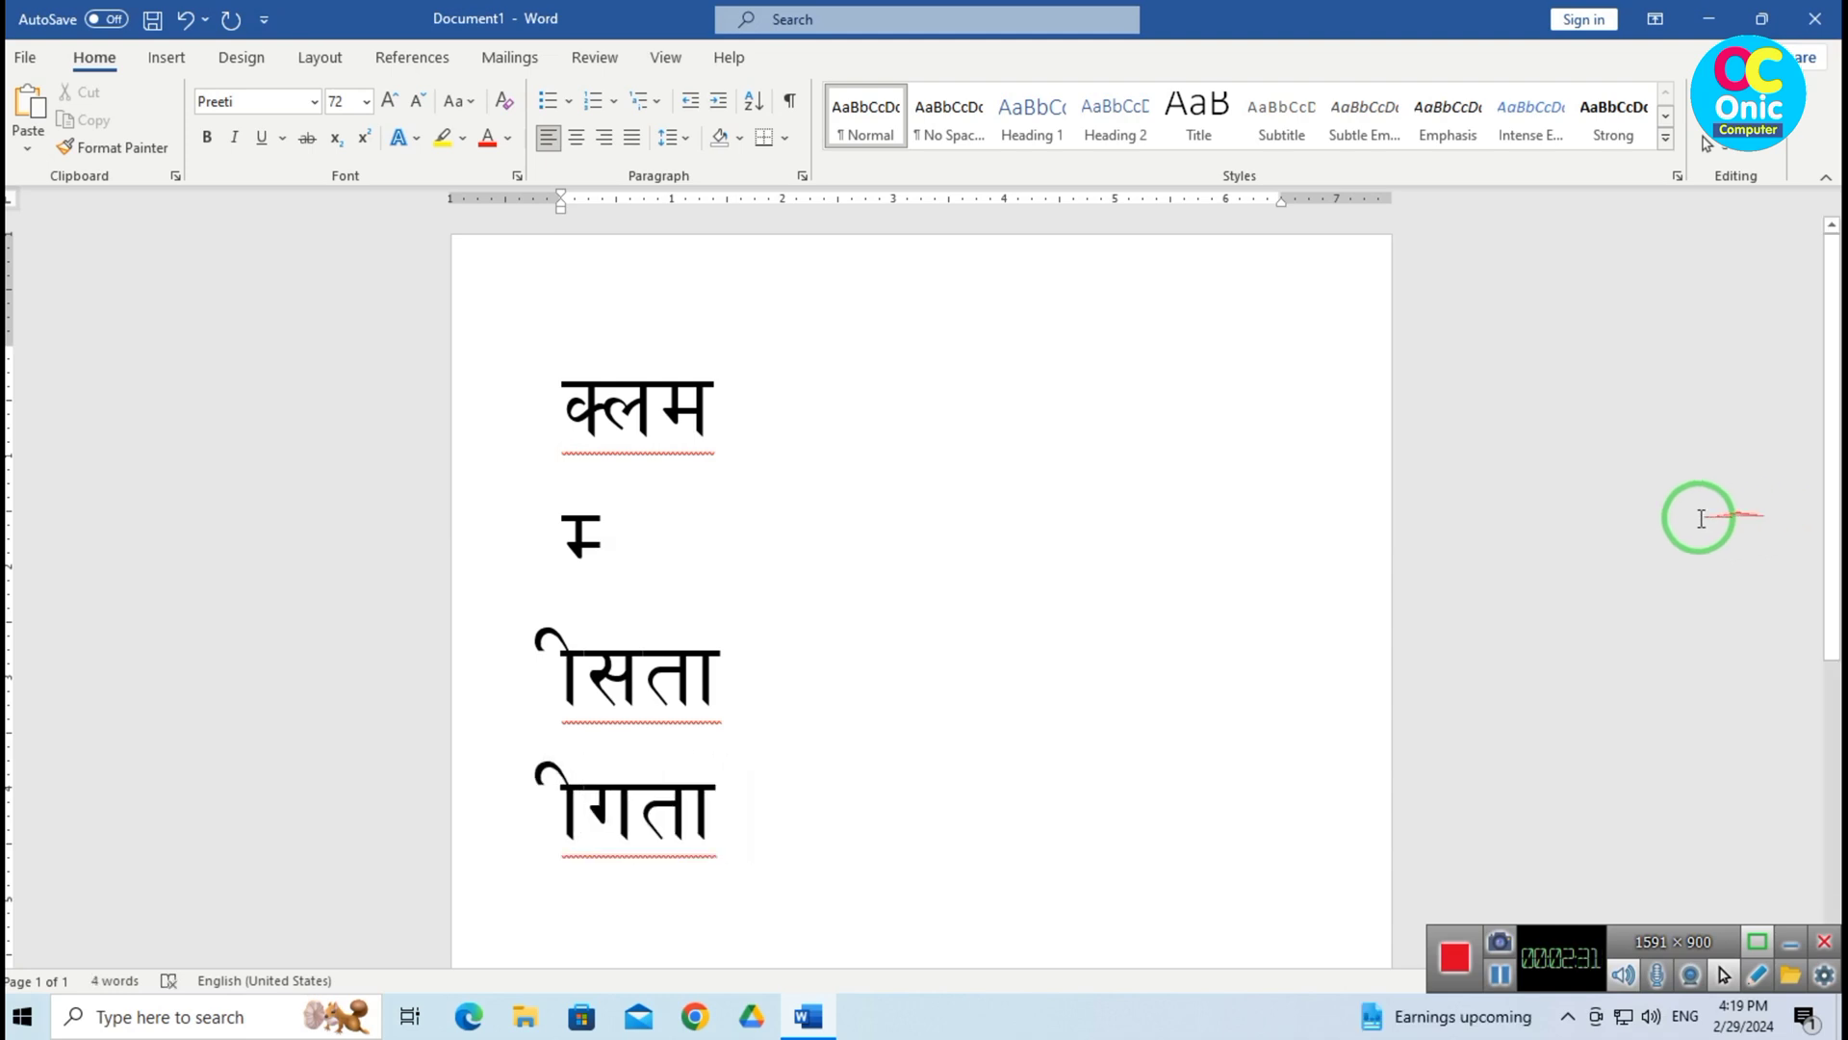
Add two कमल lines ending in an apostrophe and a double quote, which become curly quotes
scroll(1073, 529, down, 2)
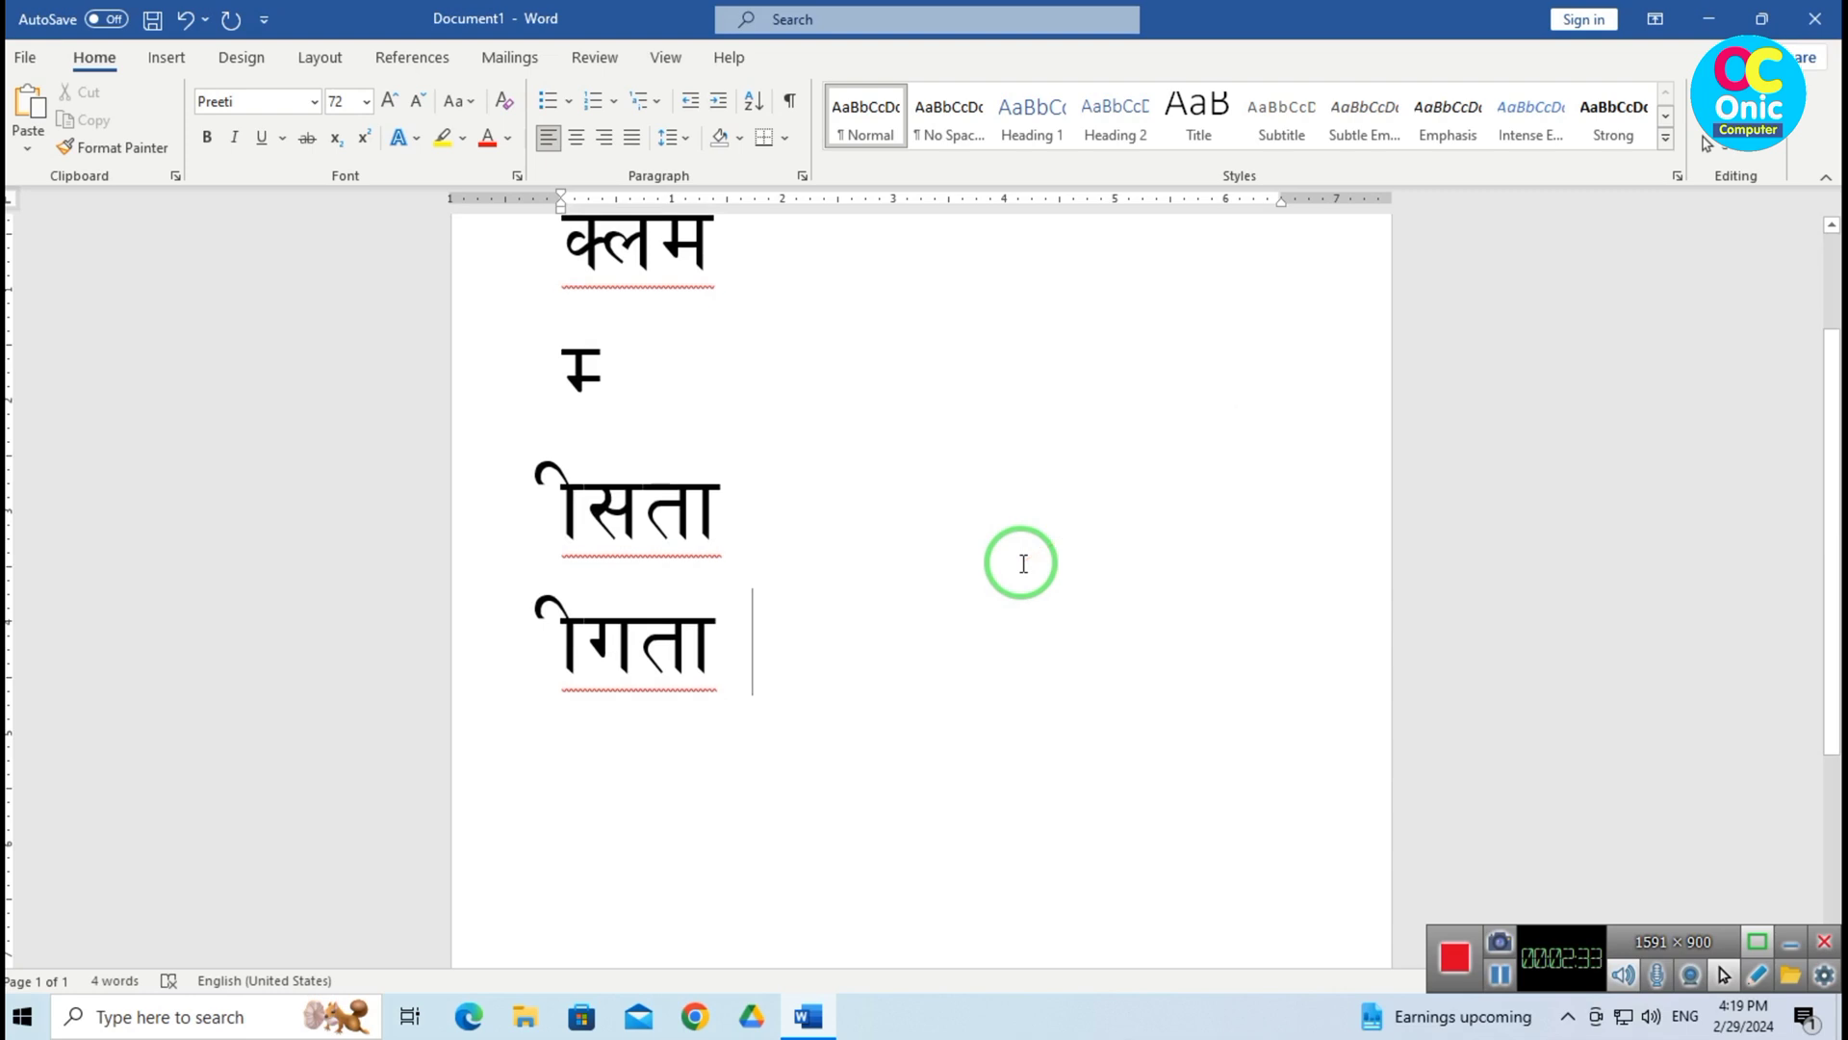
key(Return)
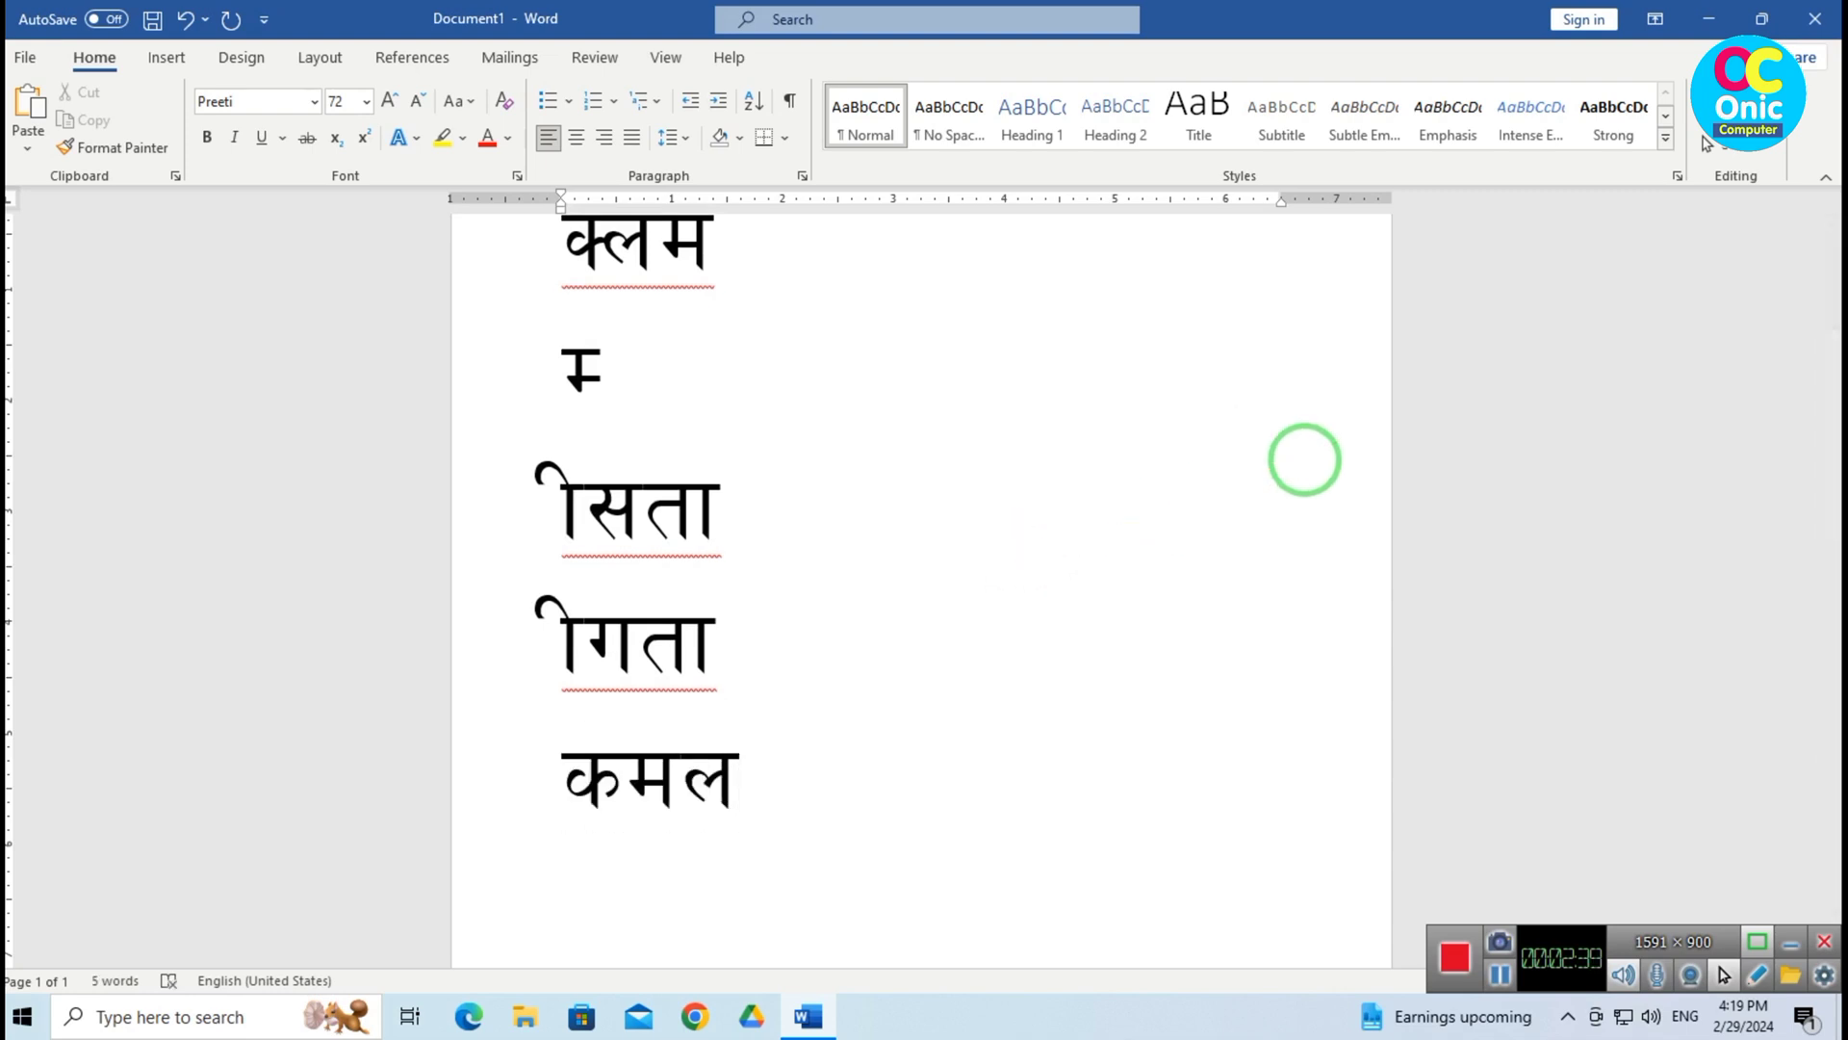
text(')
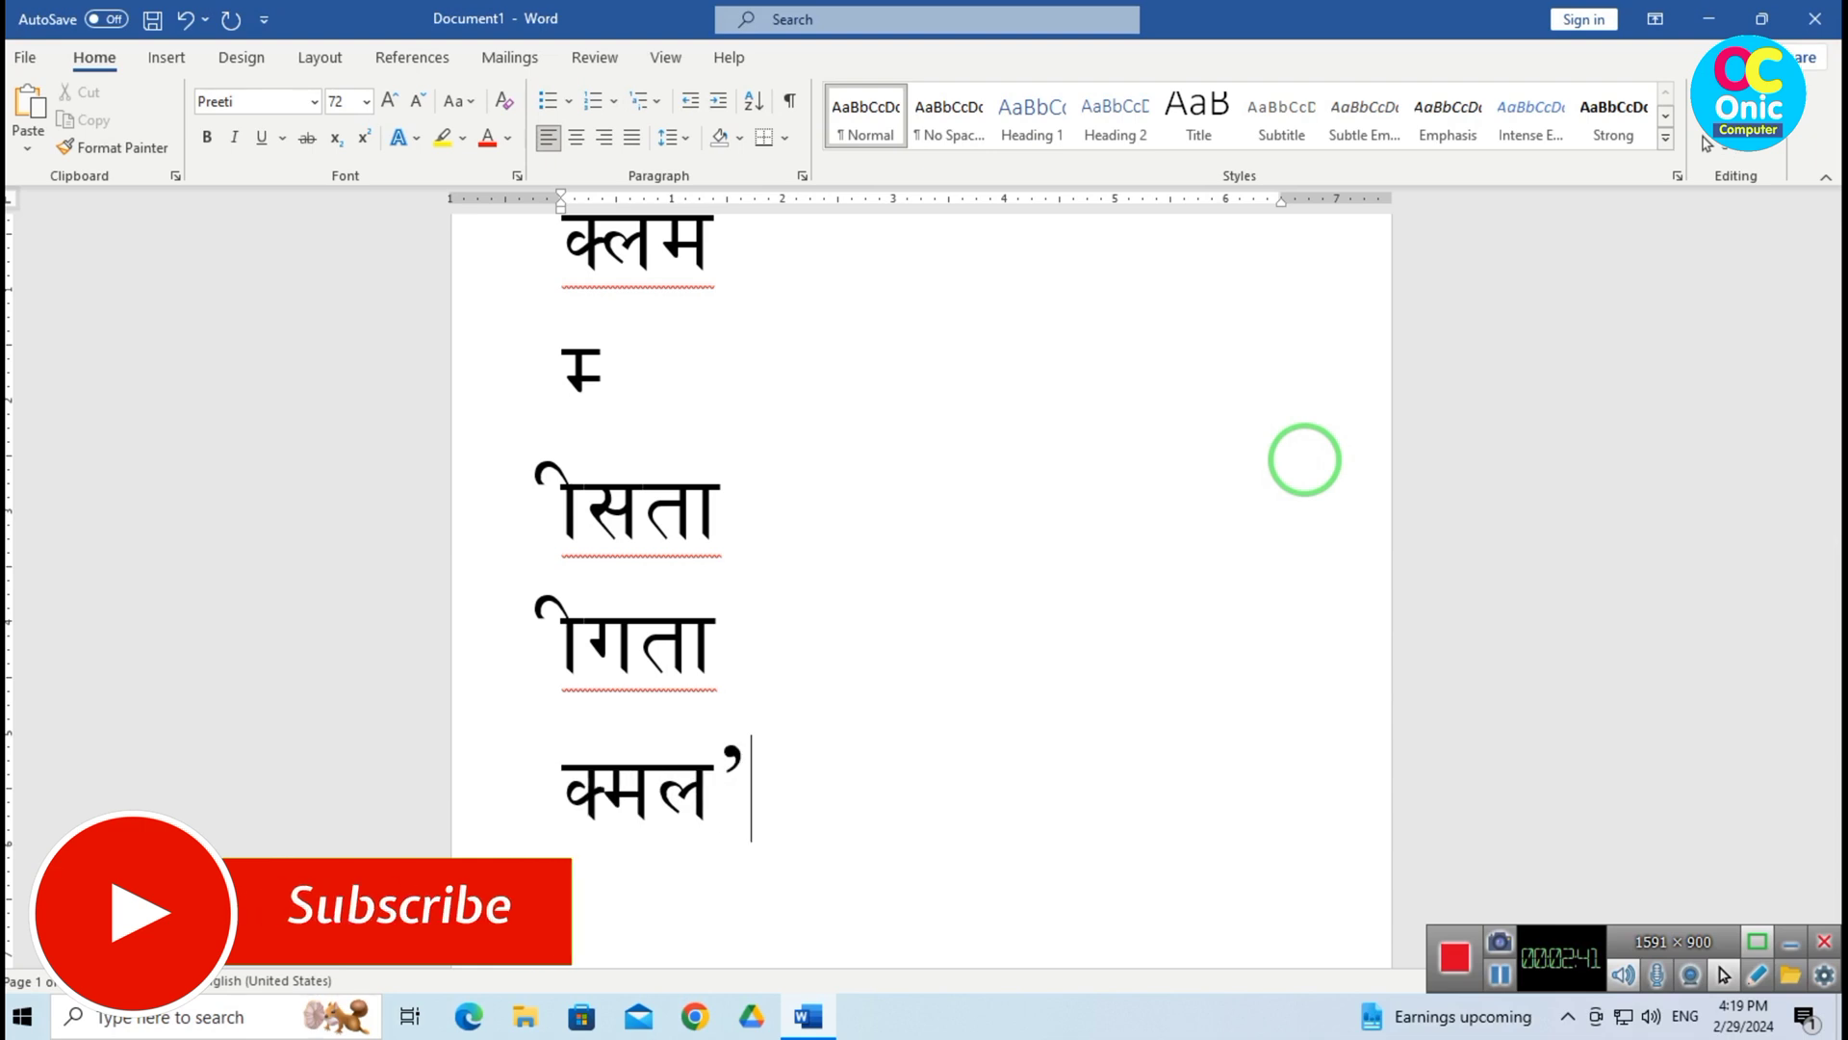
key(Return)
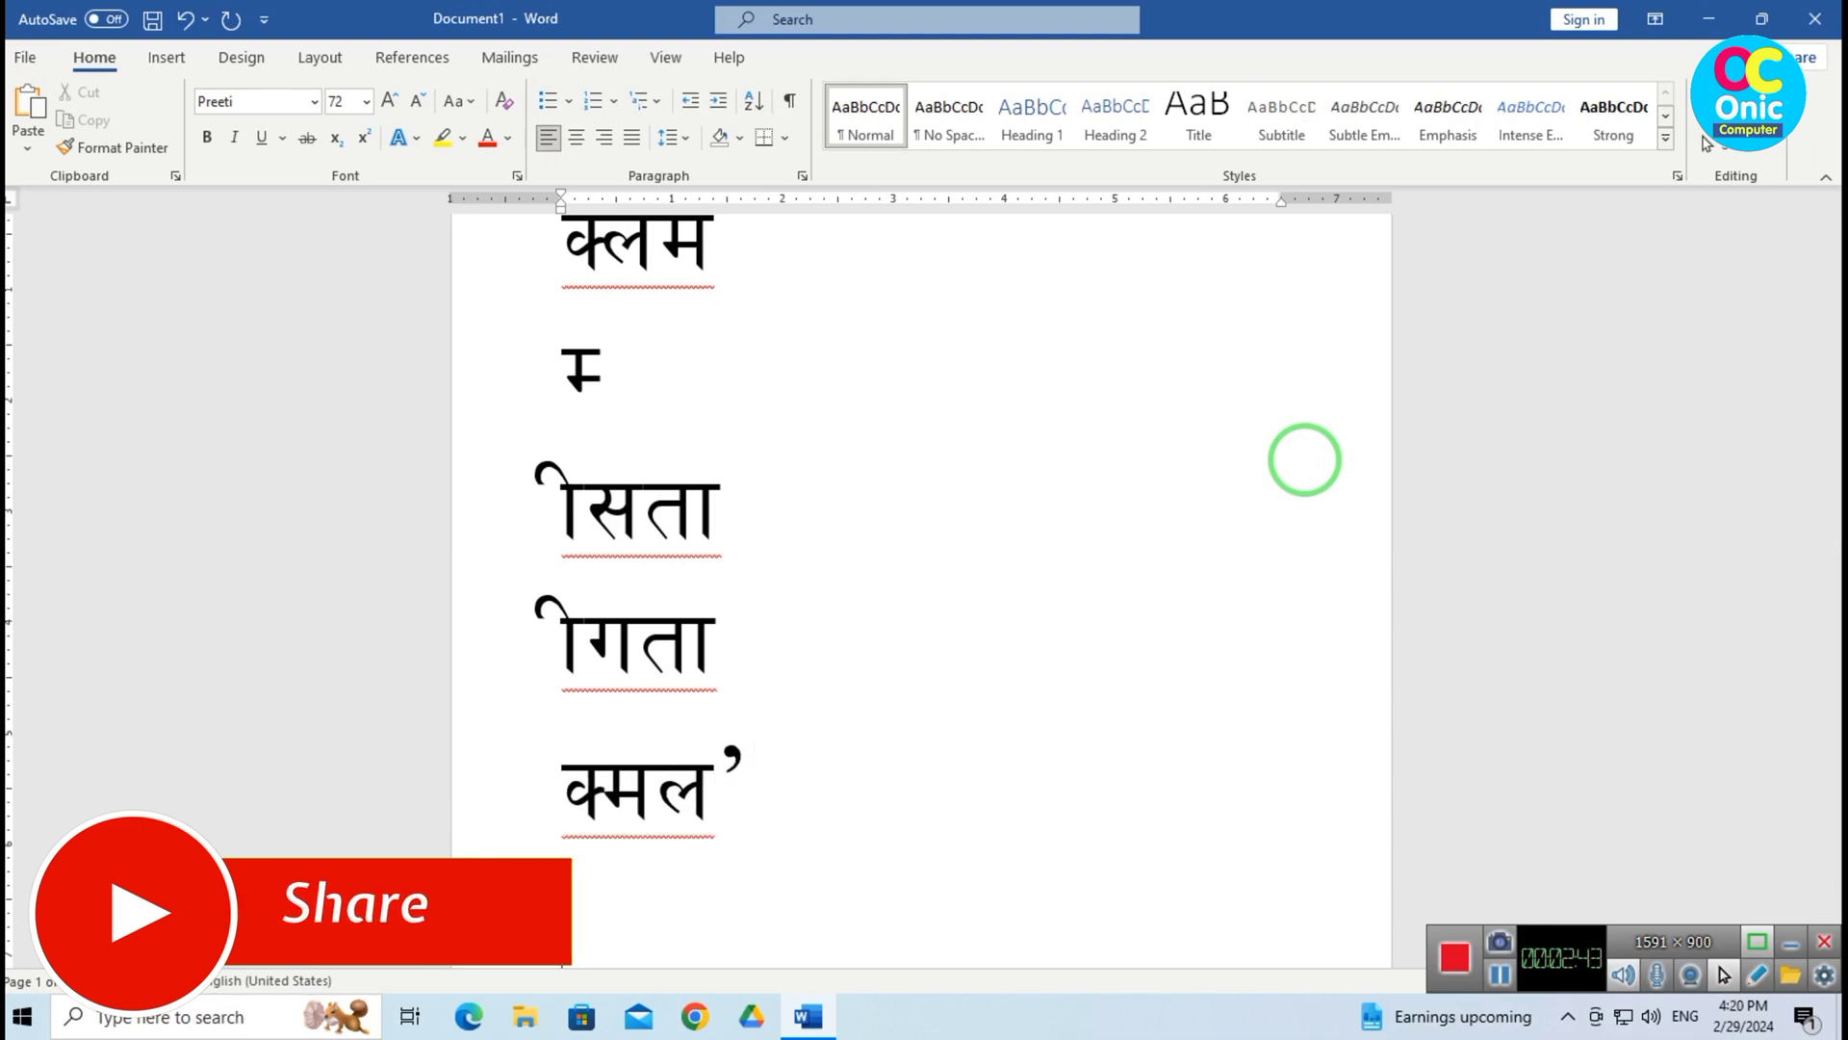
text(kd)
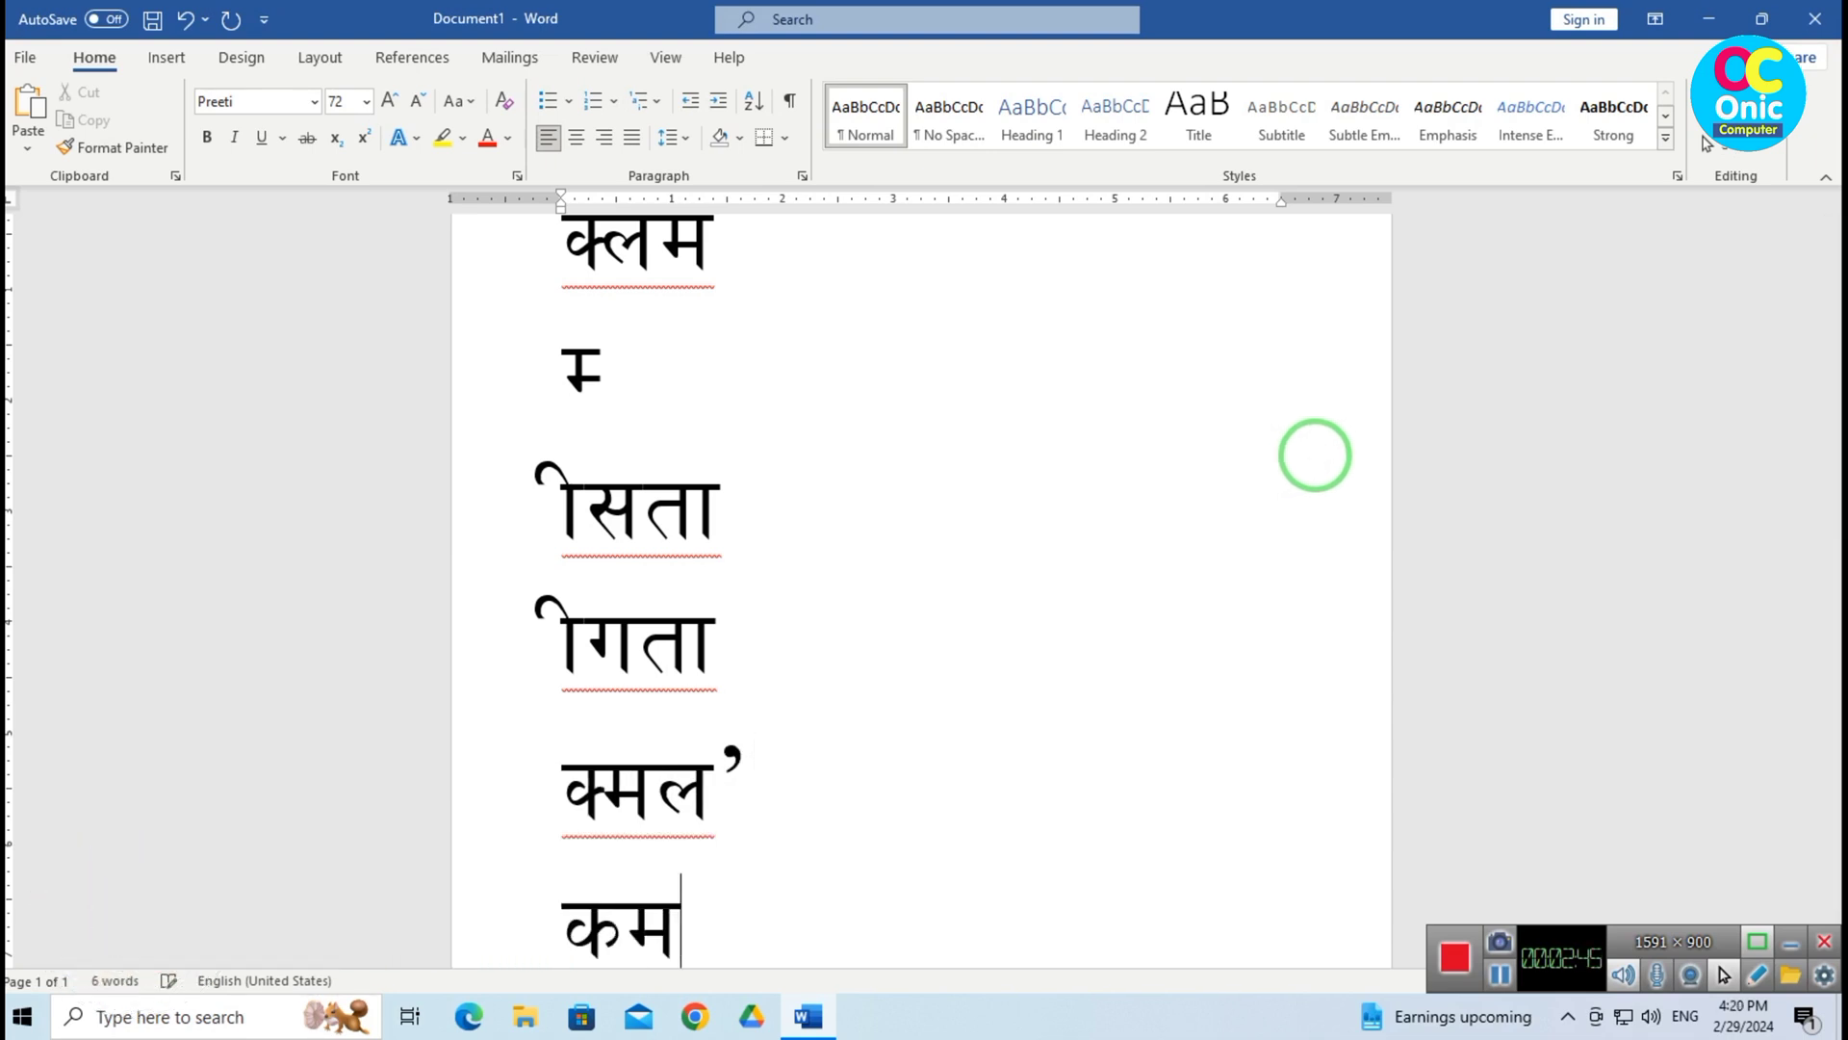
text(n)
scroll(1200, 384, down, 2)
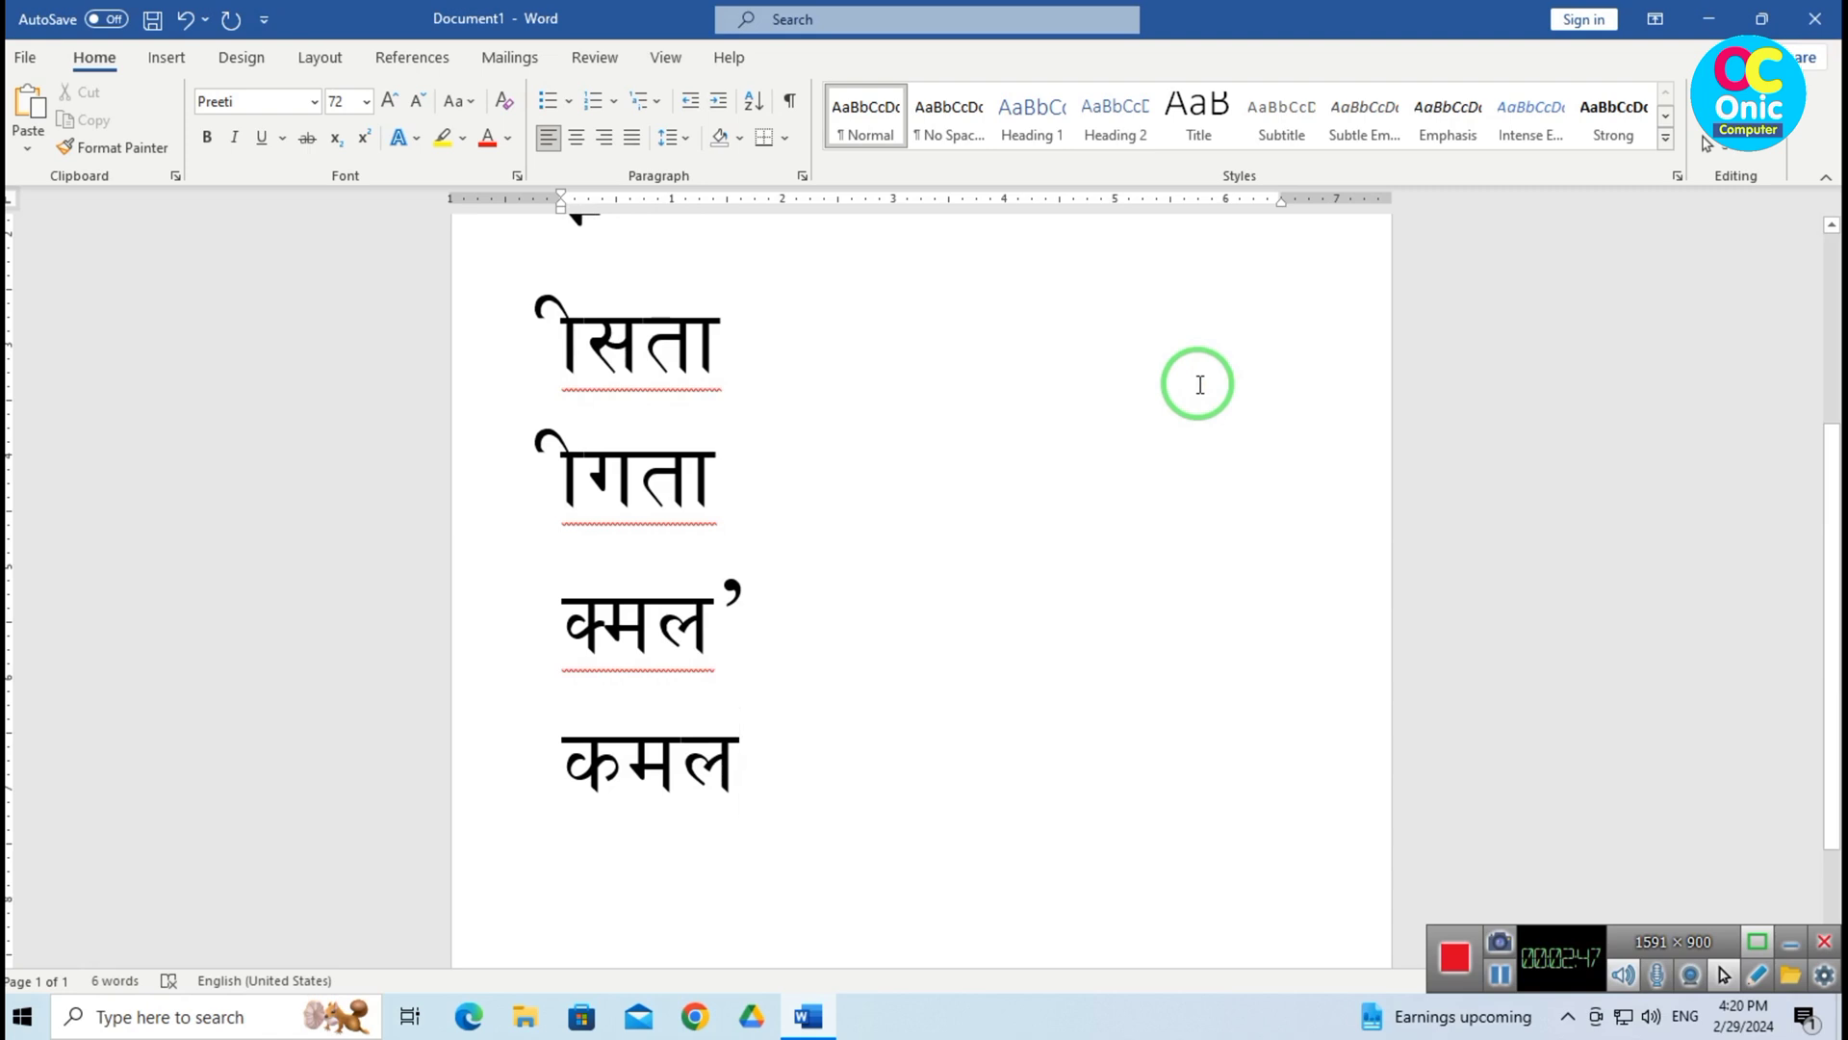
text(")
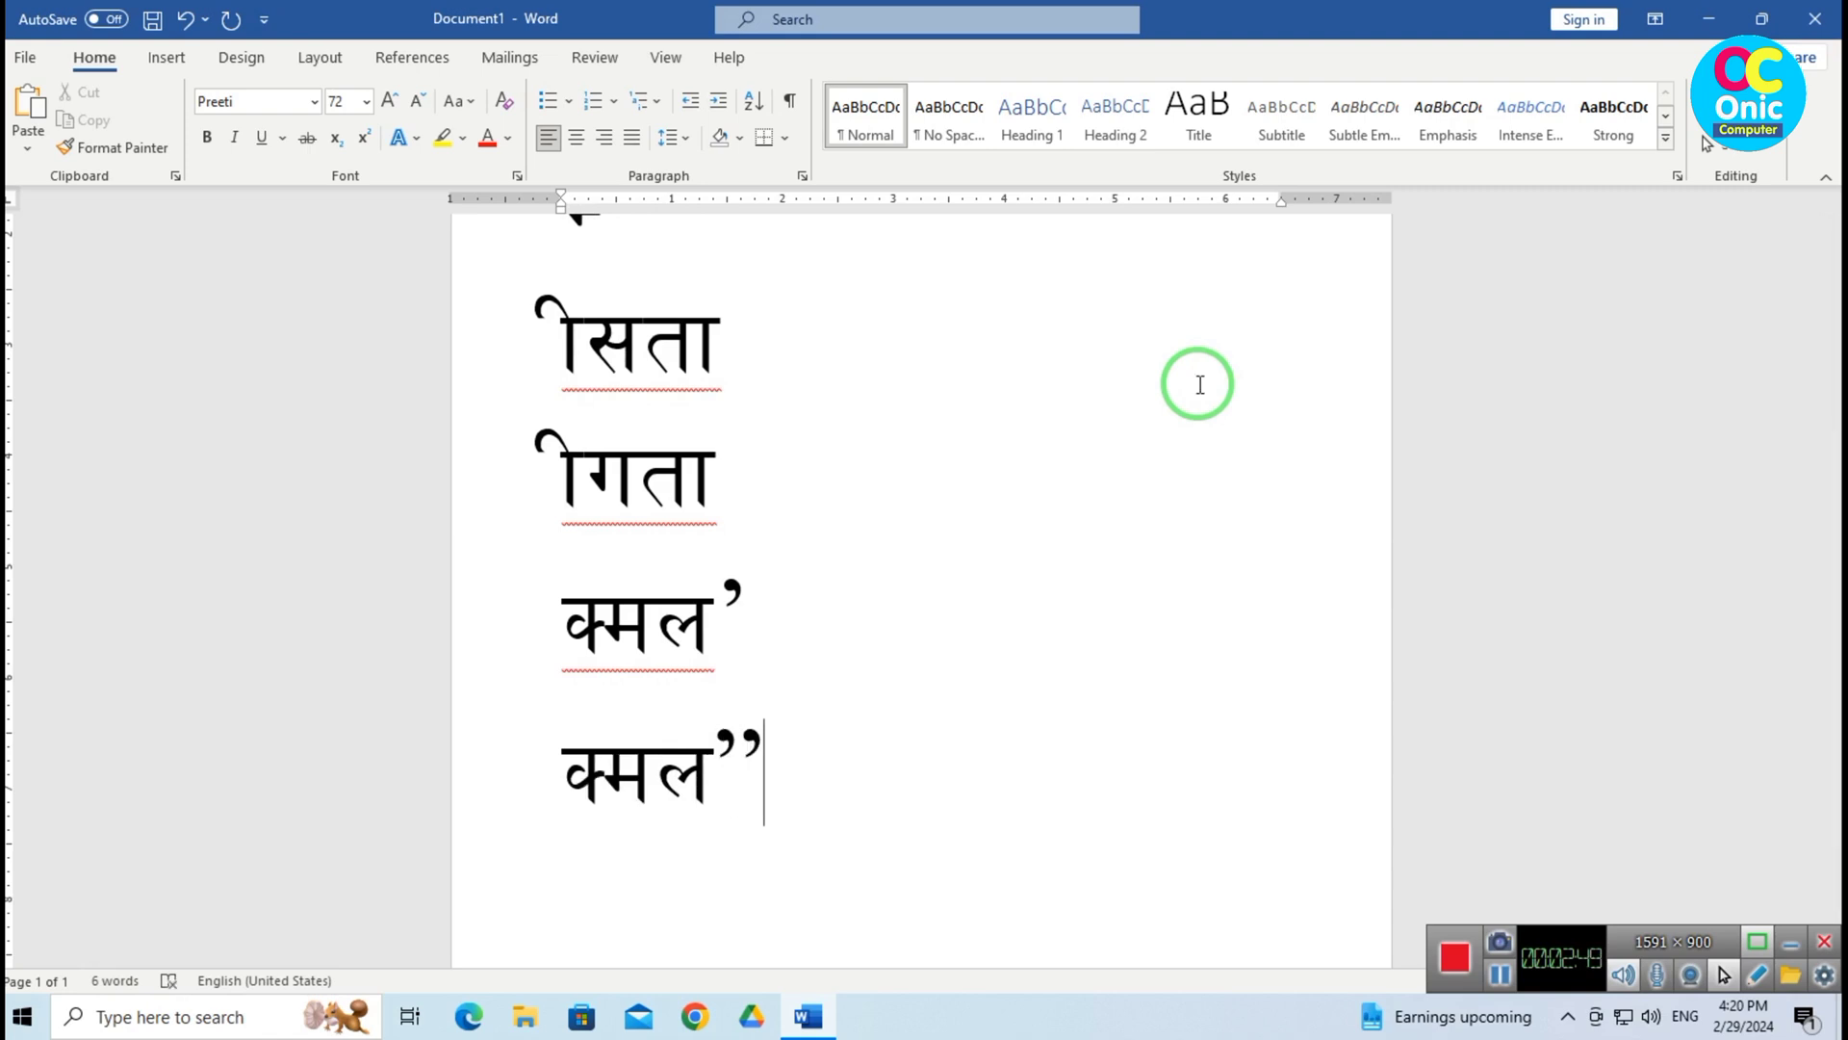
scroll(710, 578, up, 1)
scroll(555, 452, up, 3)
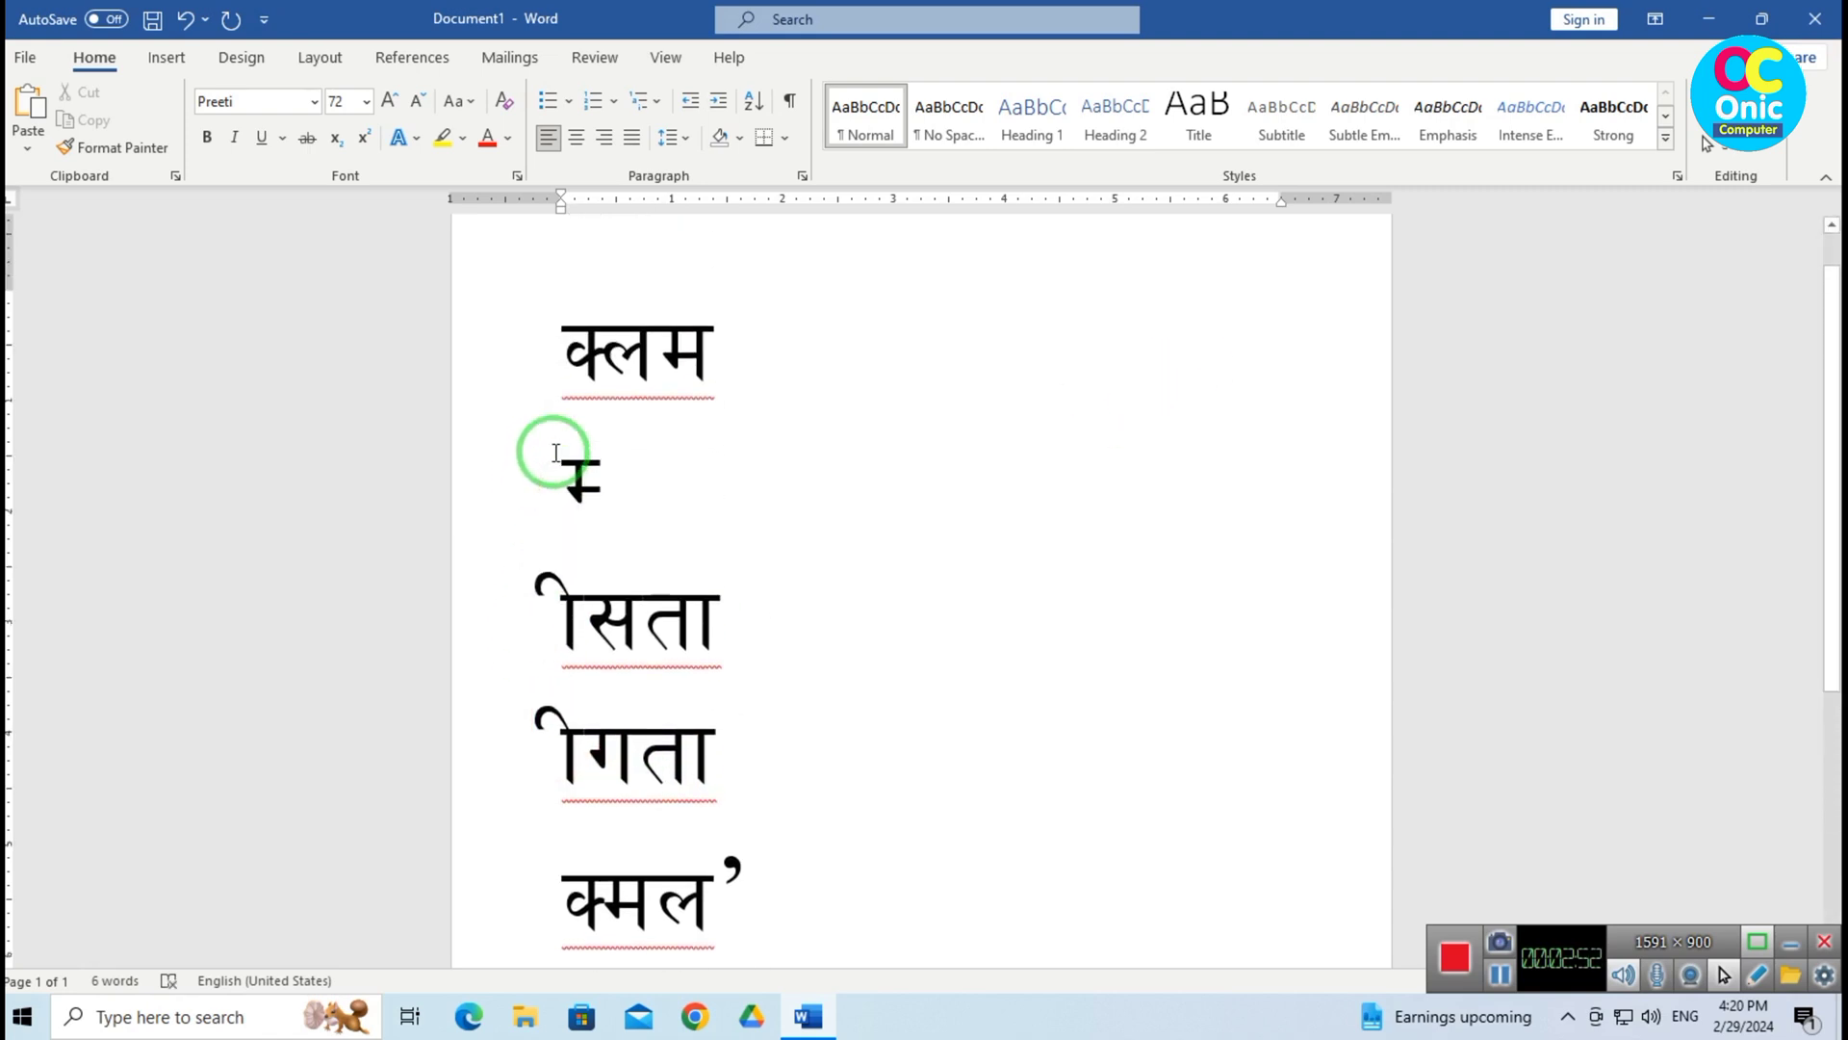
scroll(549, 442, down, 2)
scroll(566, 486, up, 3)
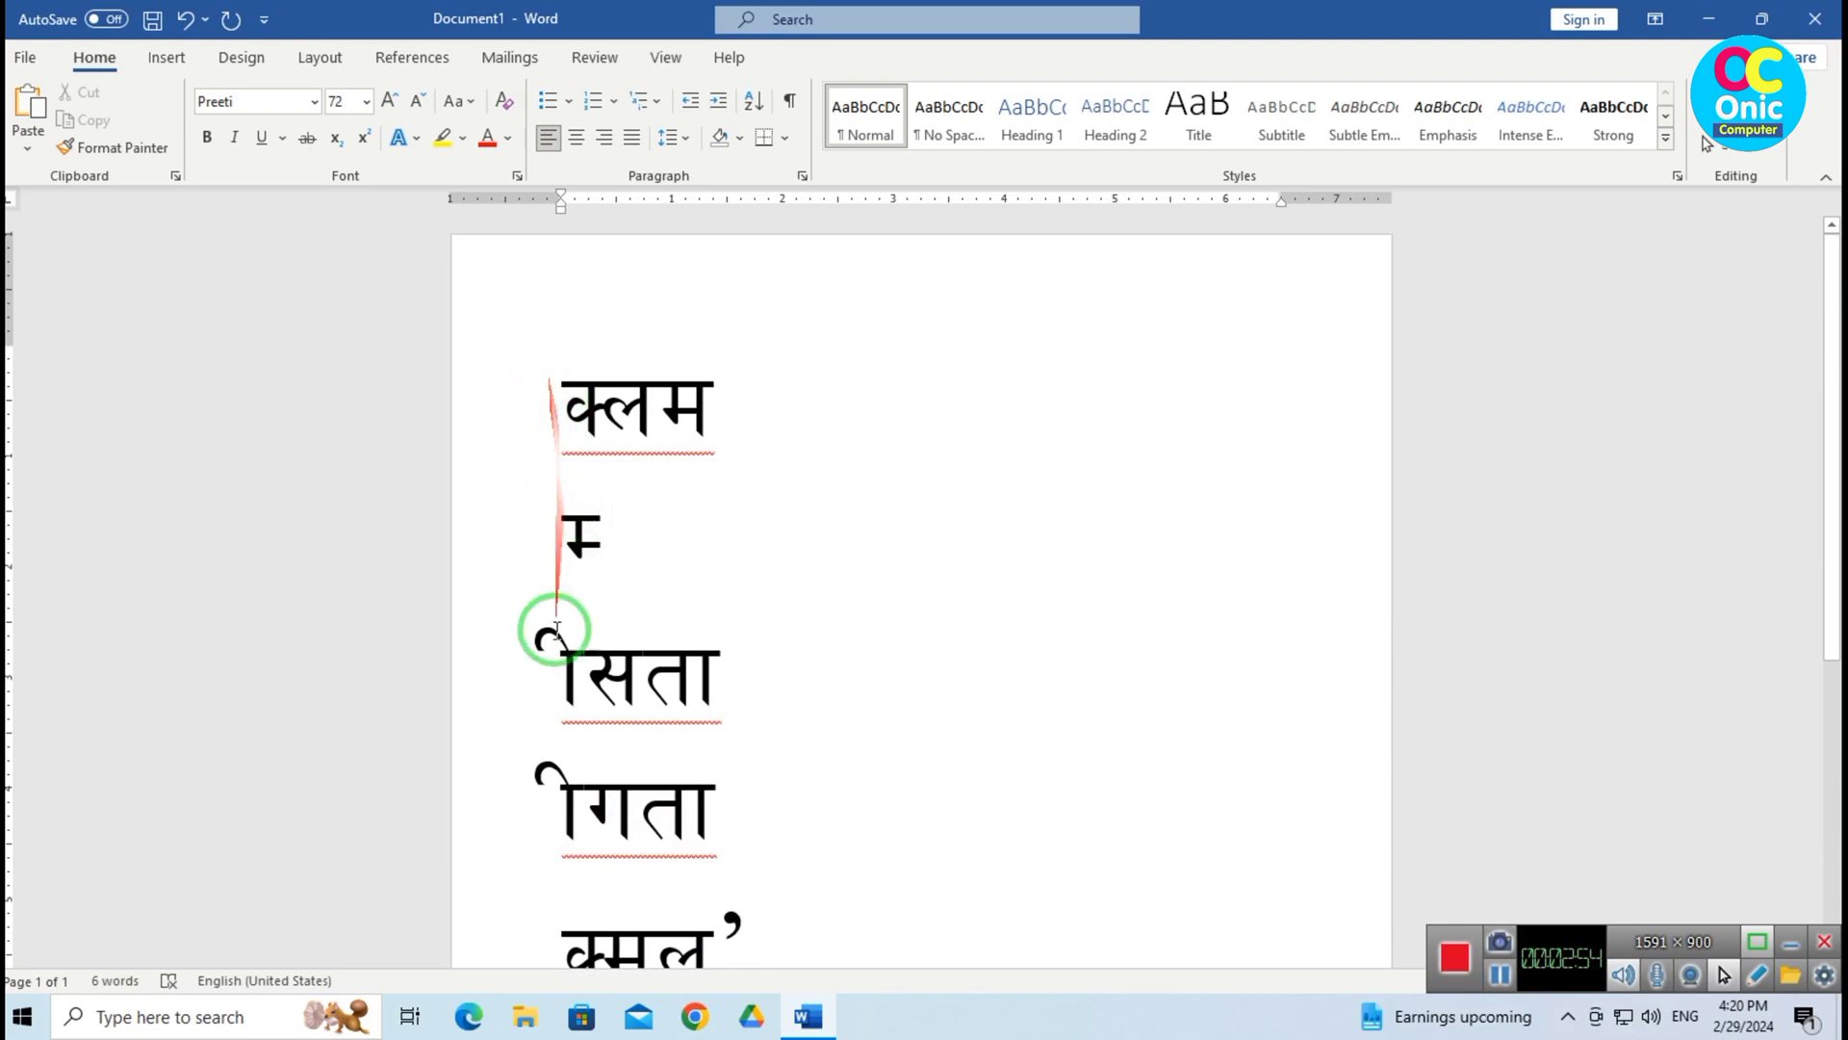
scroll(577, 645, down, 2)
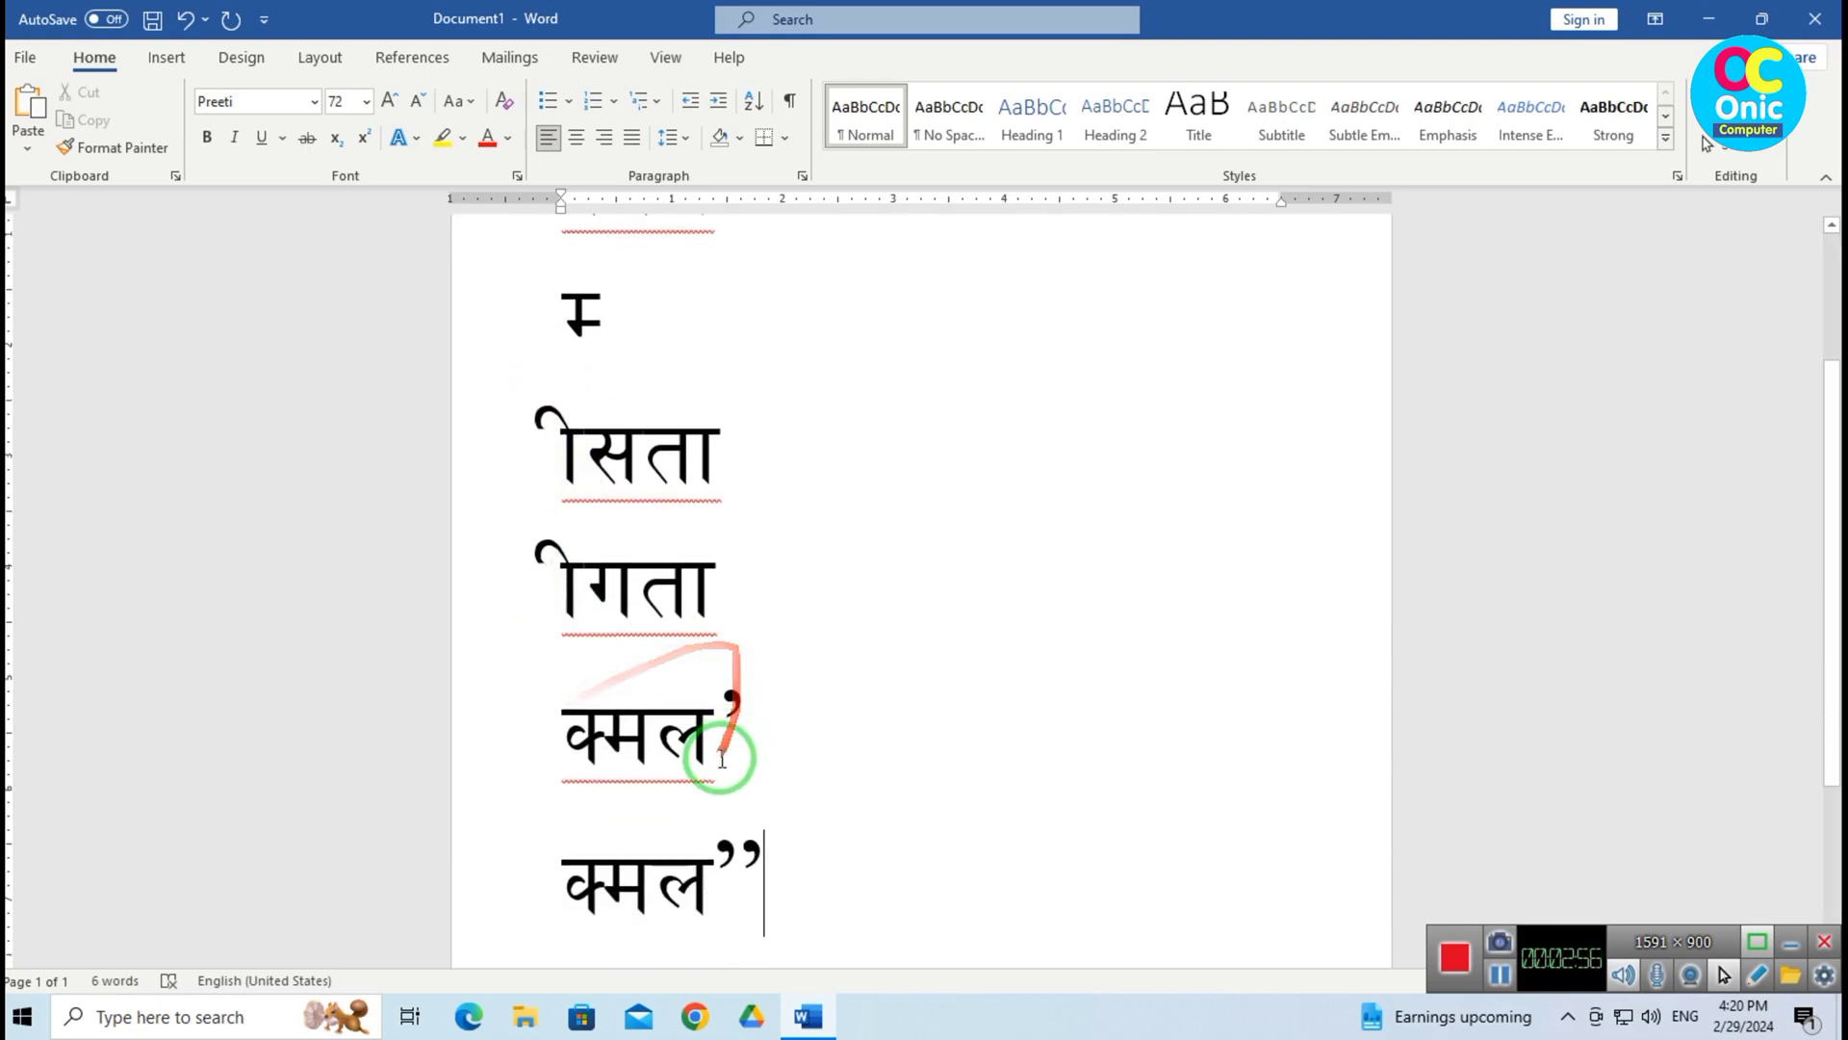
click(723, 738)
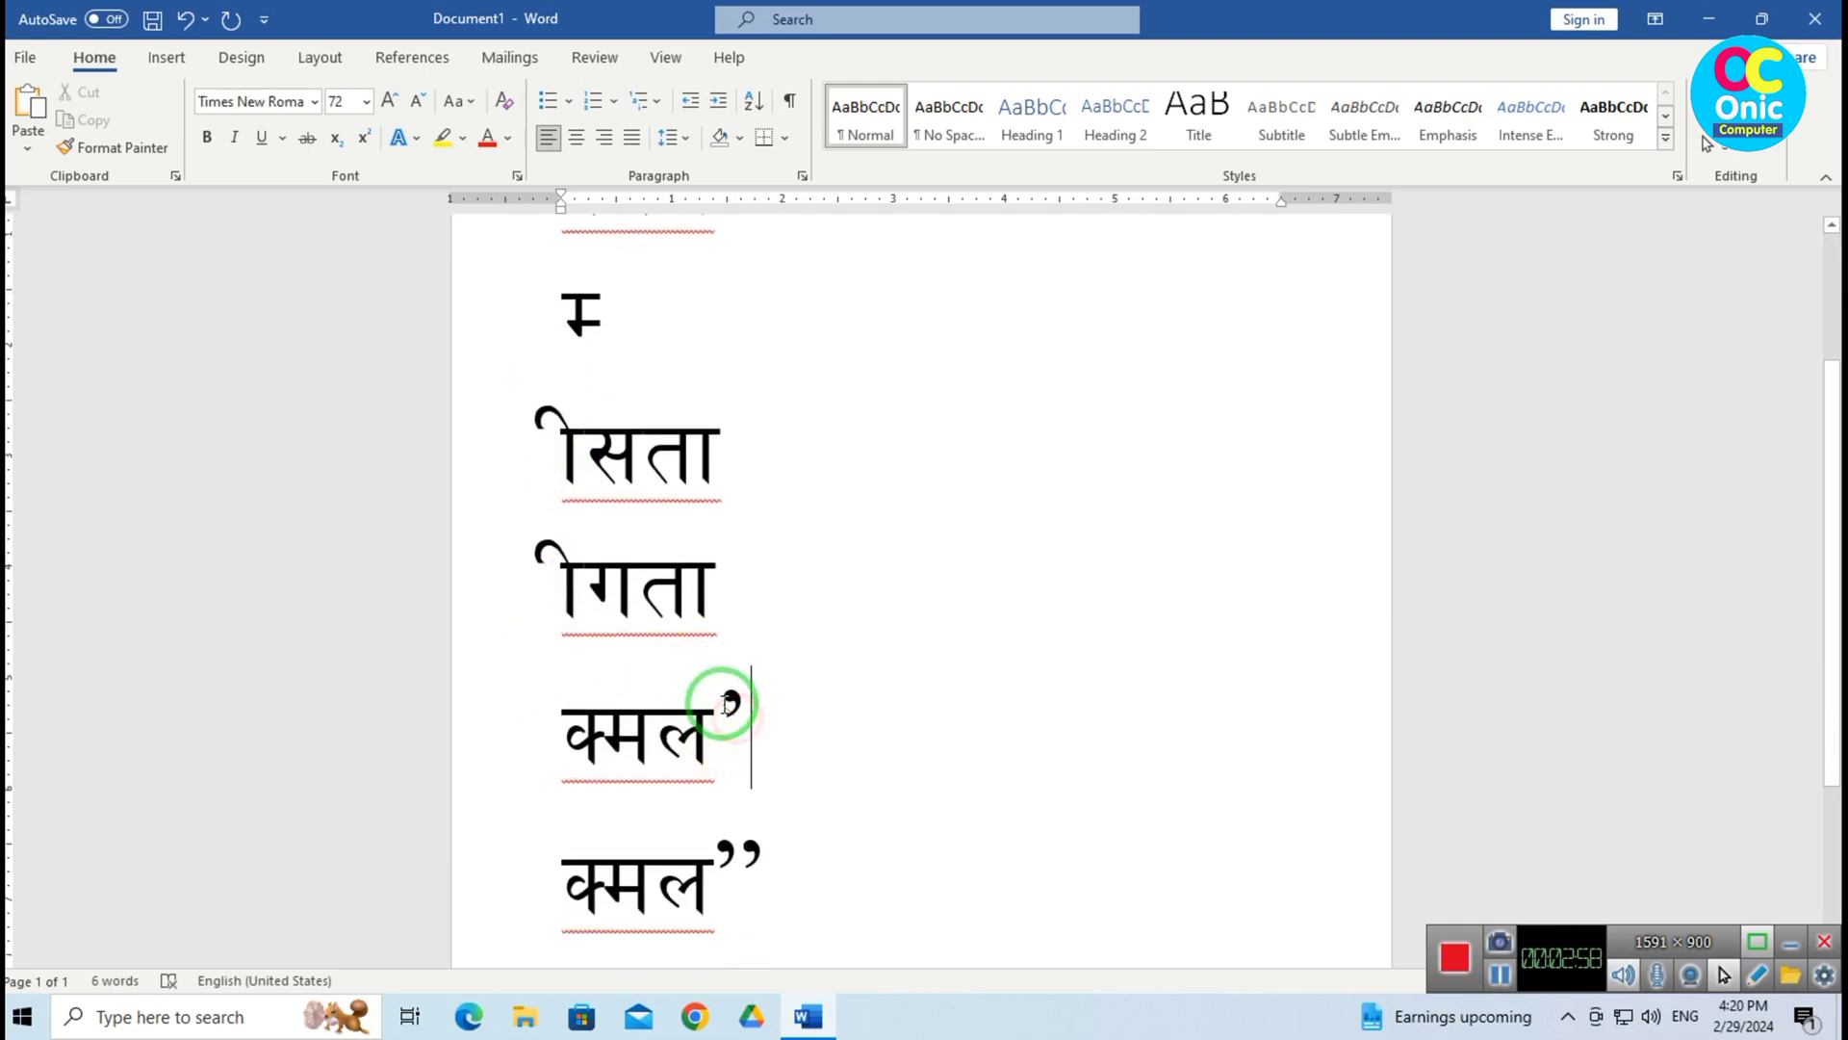
drag(726, 702, 765, 701)
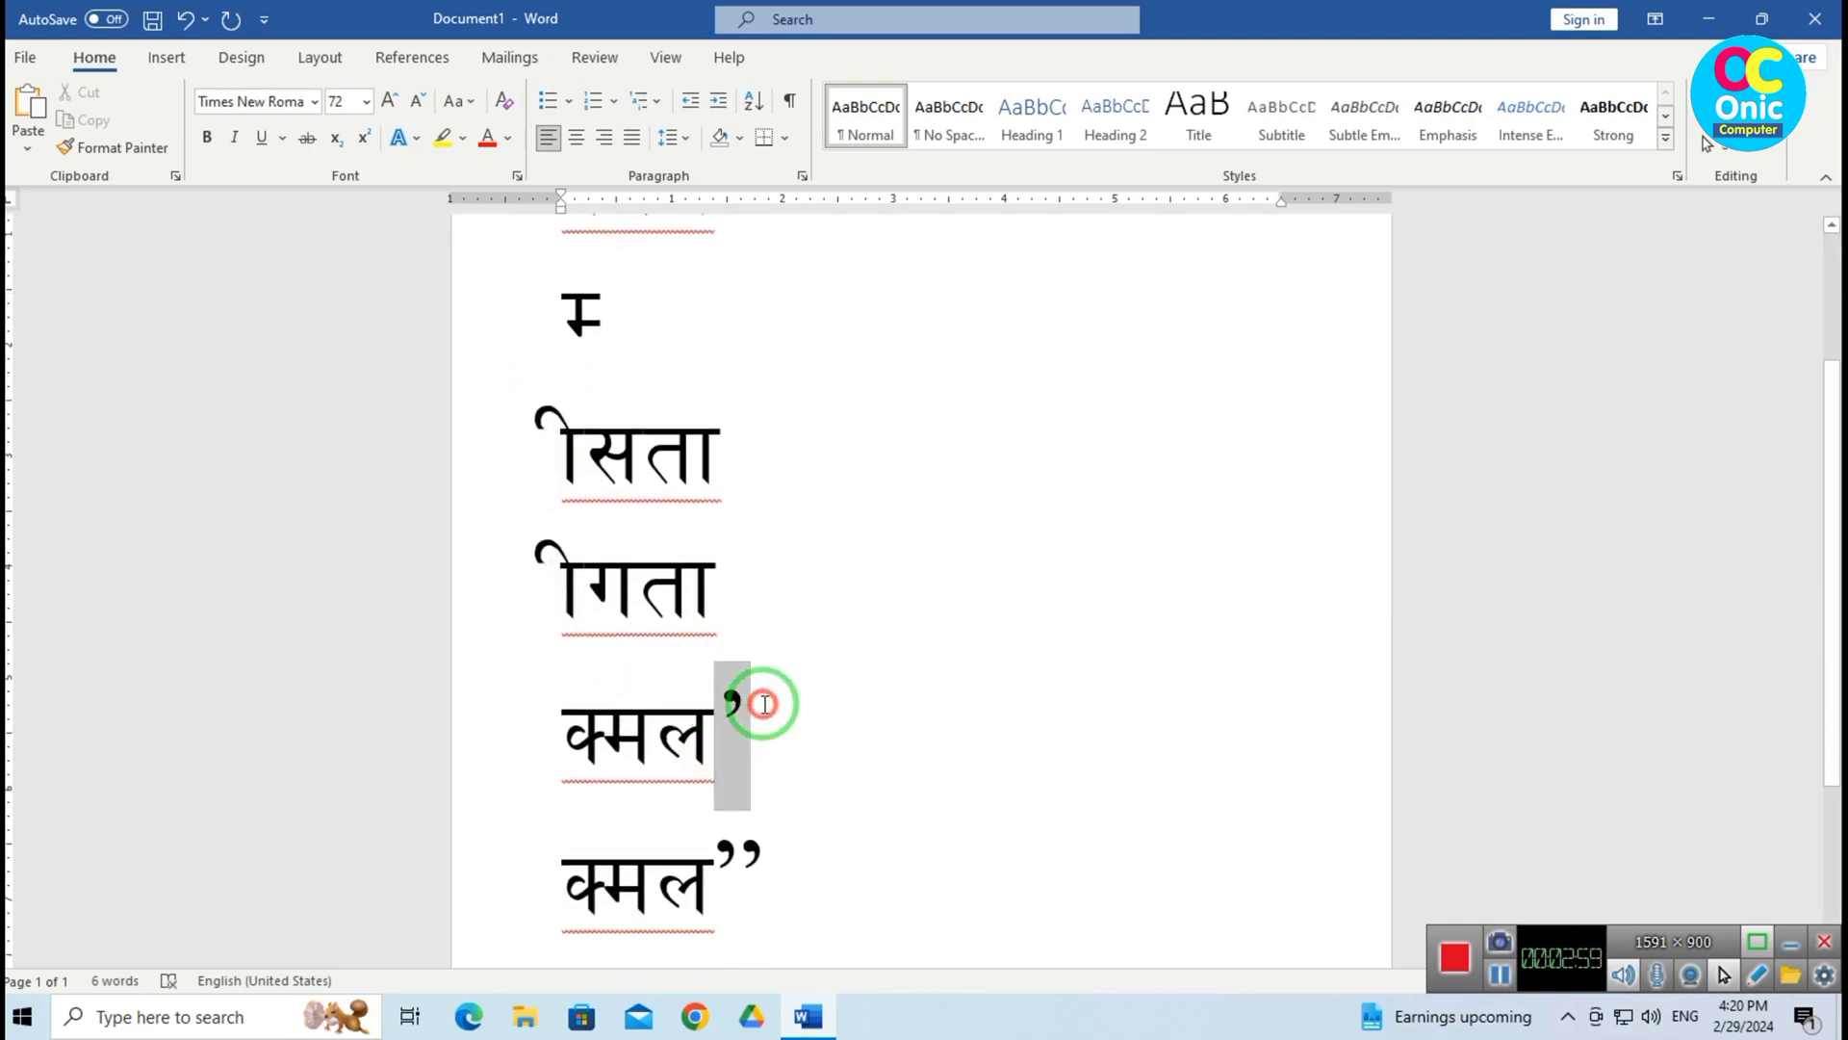
double_click(722, 857)
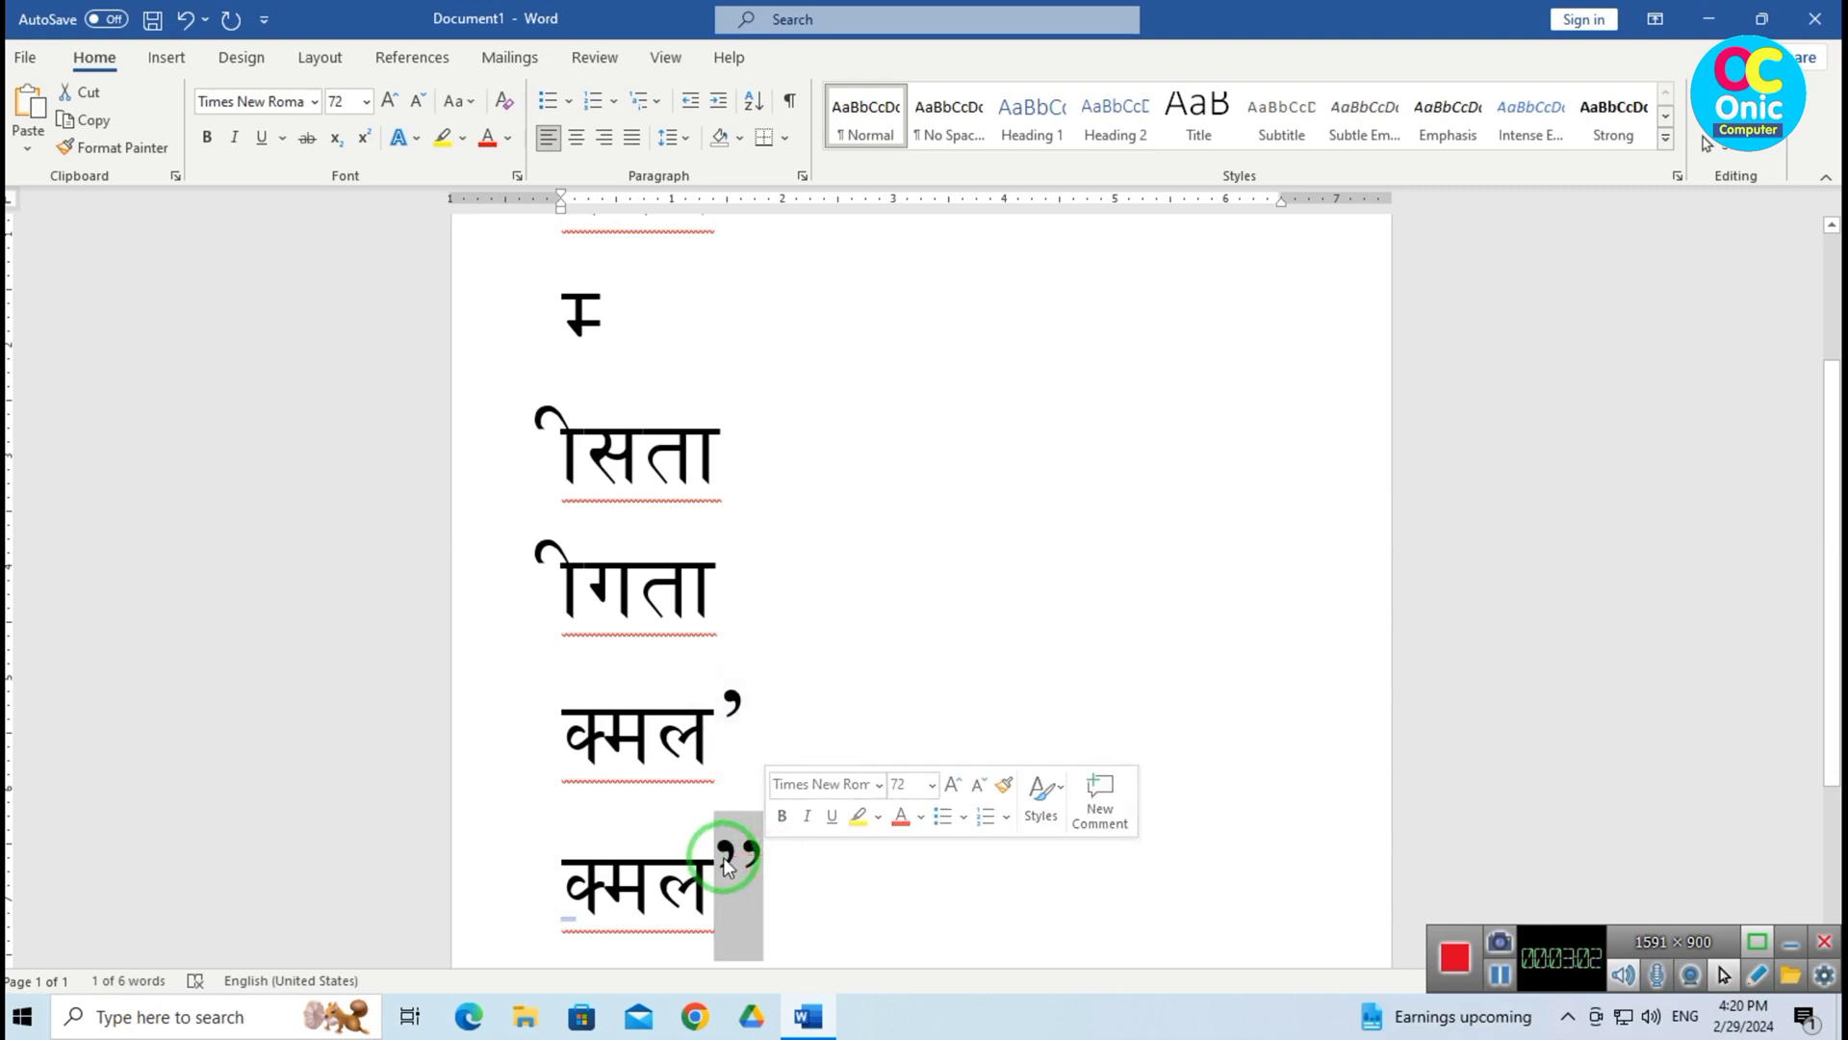
click(705, 608)
scroll(809, 549, down, 2)
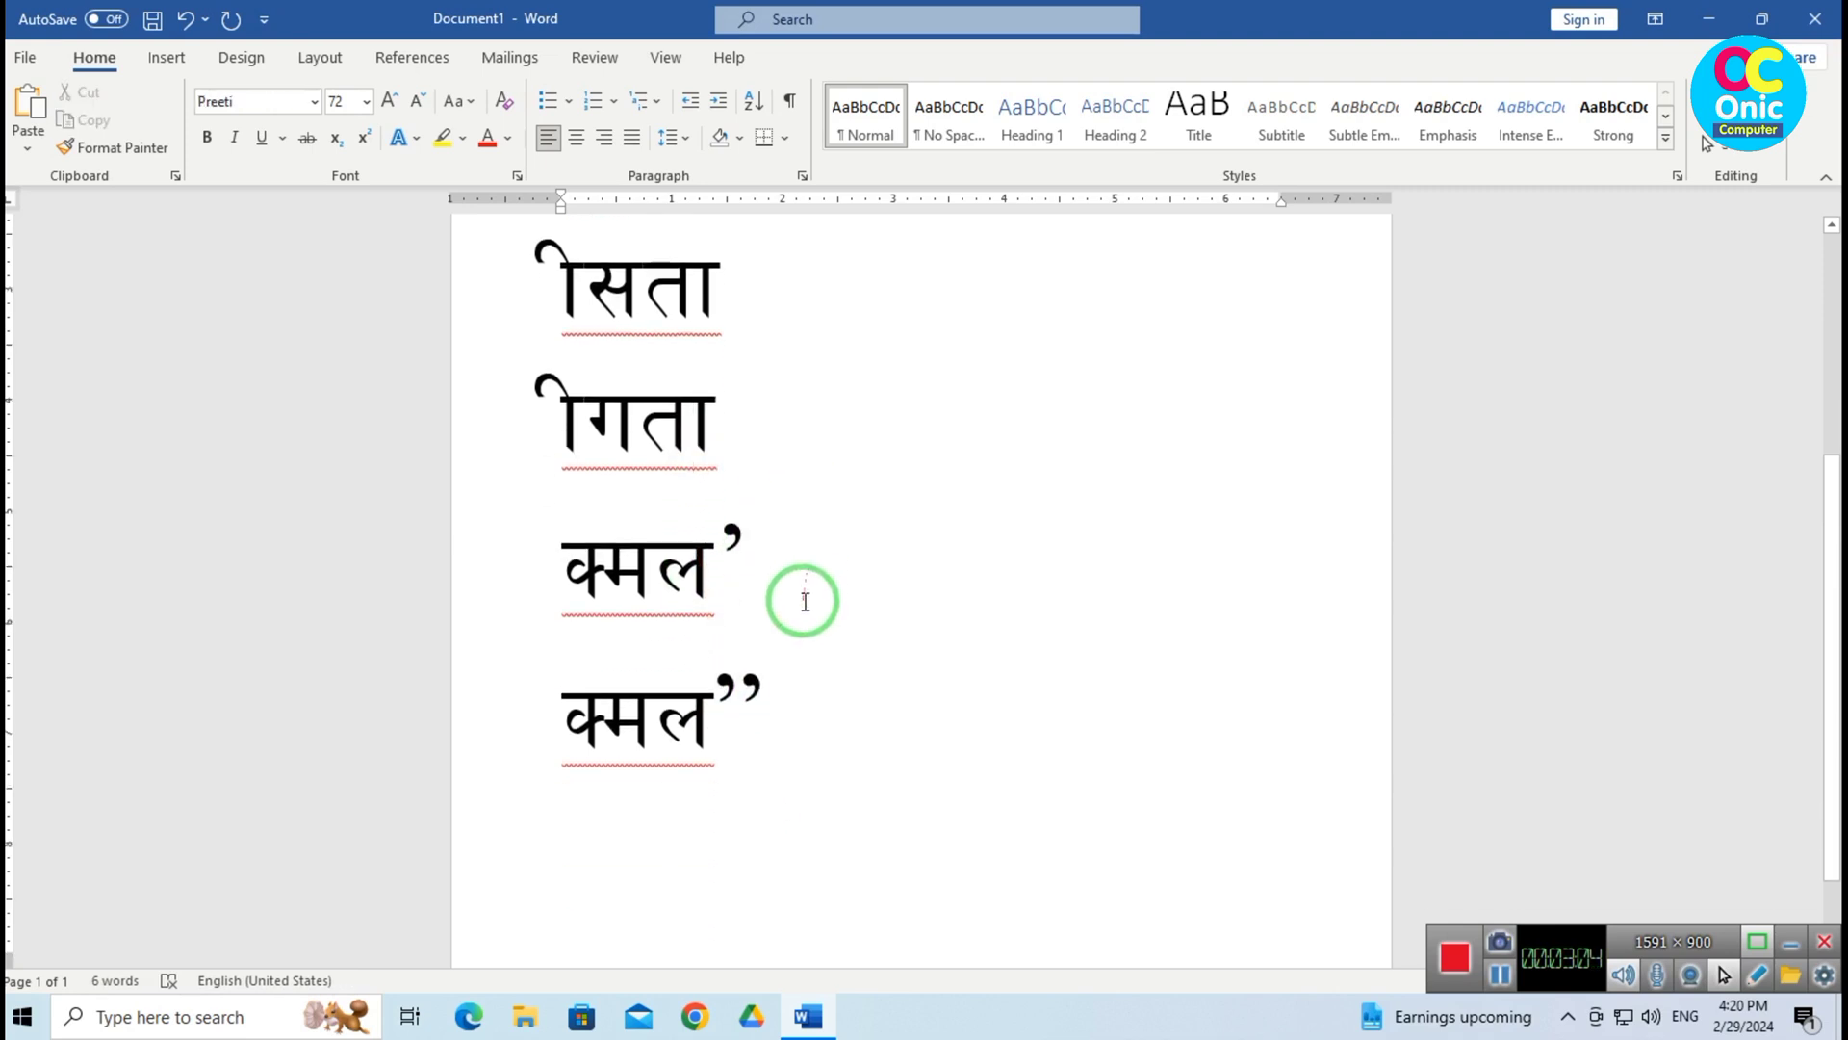
scroll(805, 600, up, 3)
scroll(805, 601, down, 2)
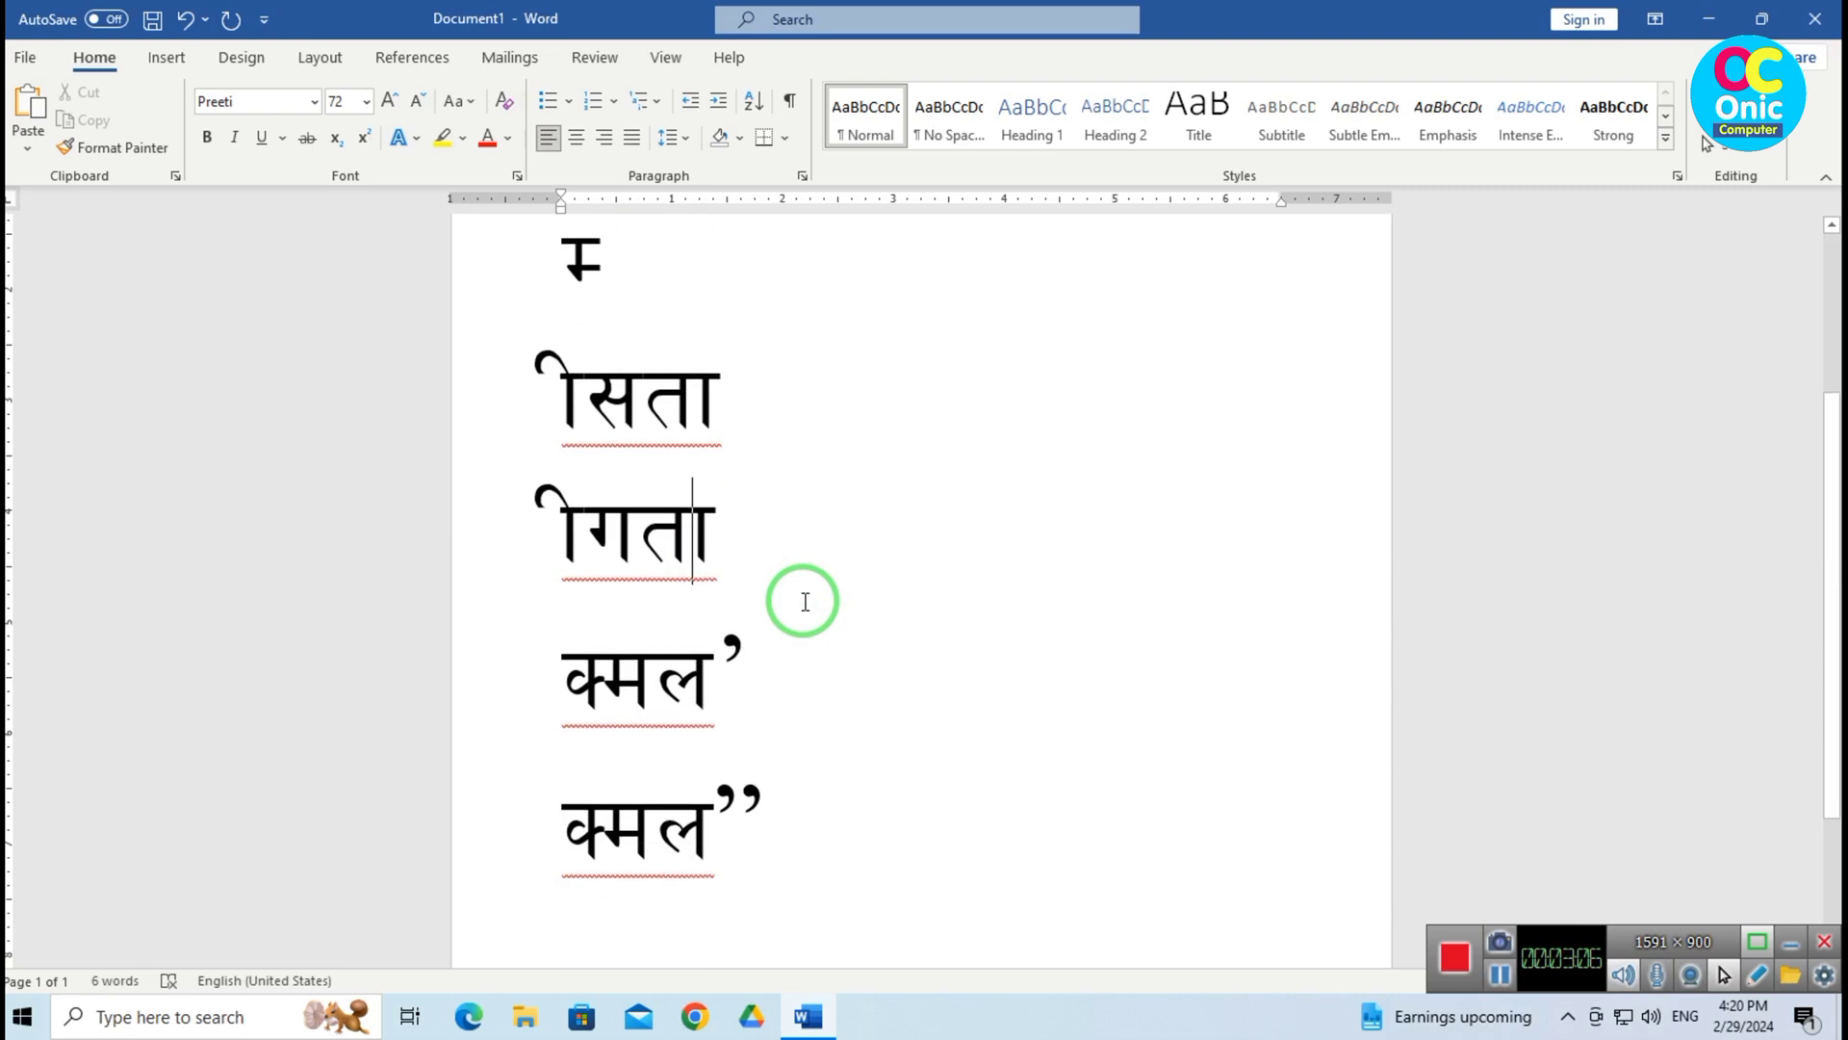
key(ctrl+End)
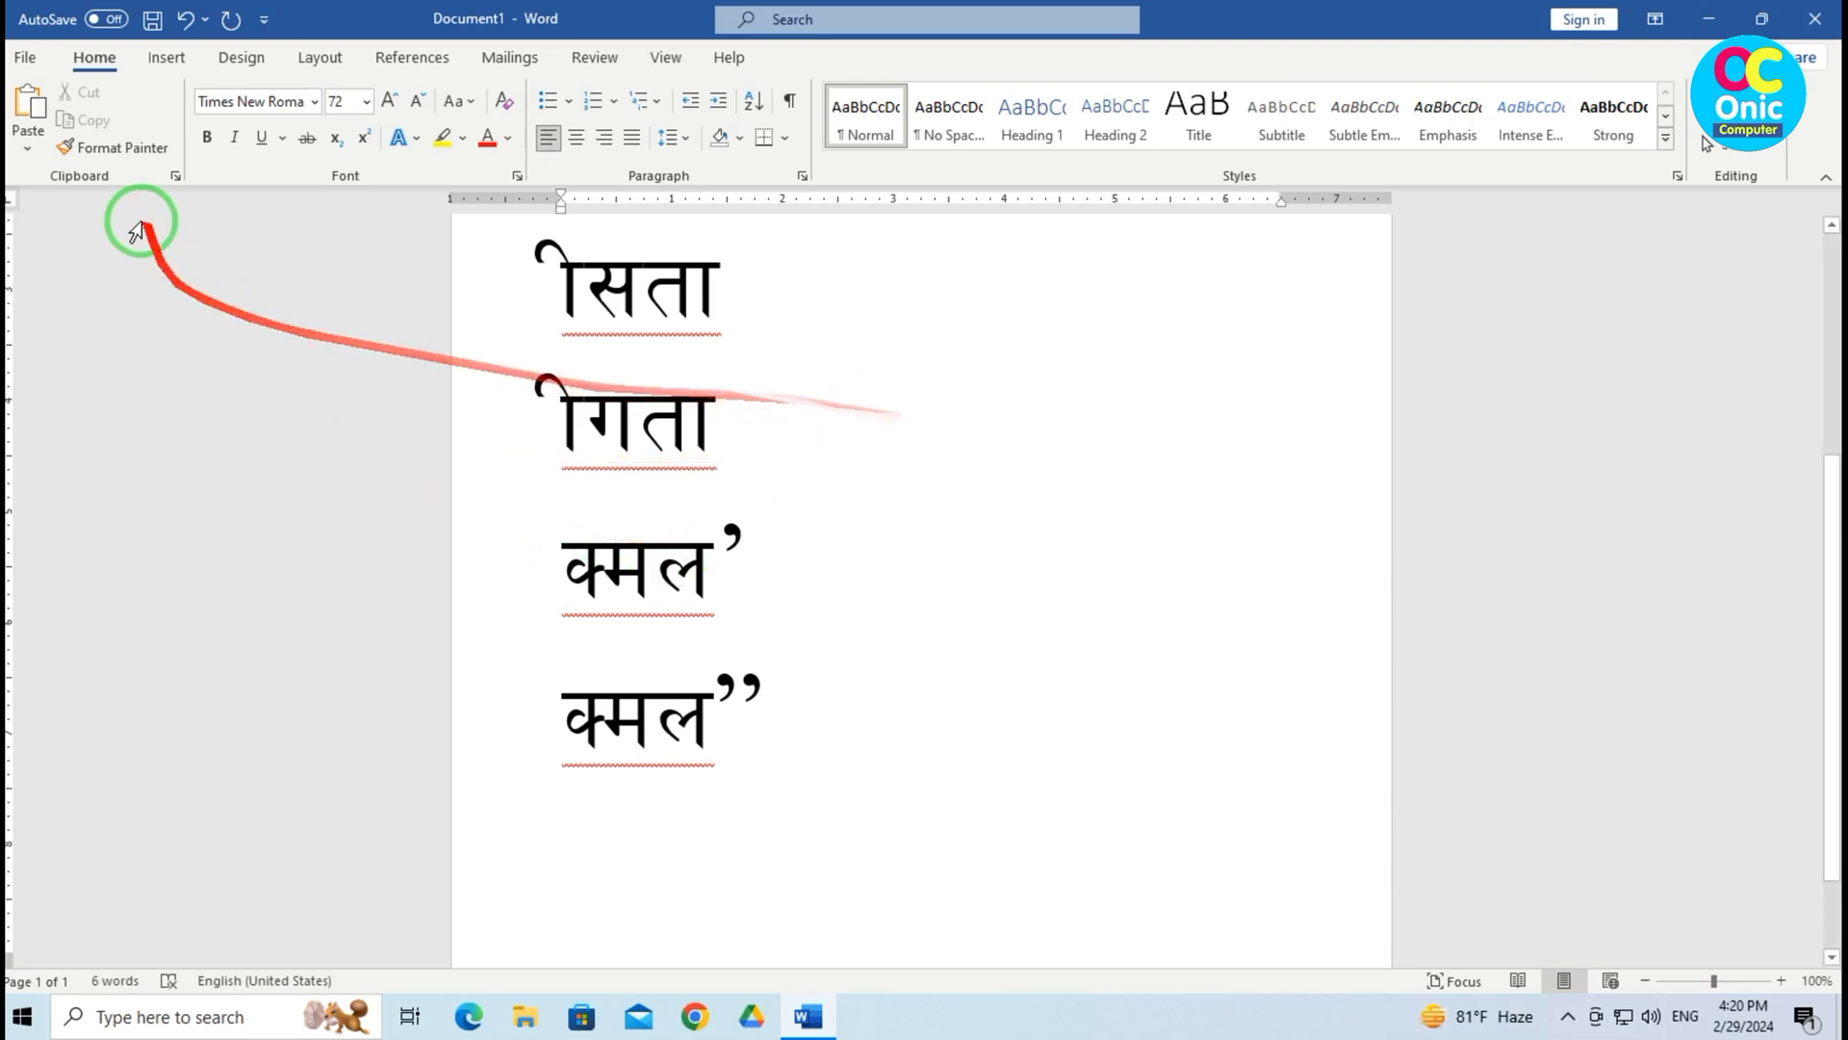
Open the Word Options dialog from the File backstage view
click(27, 60)
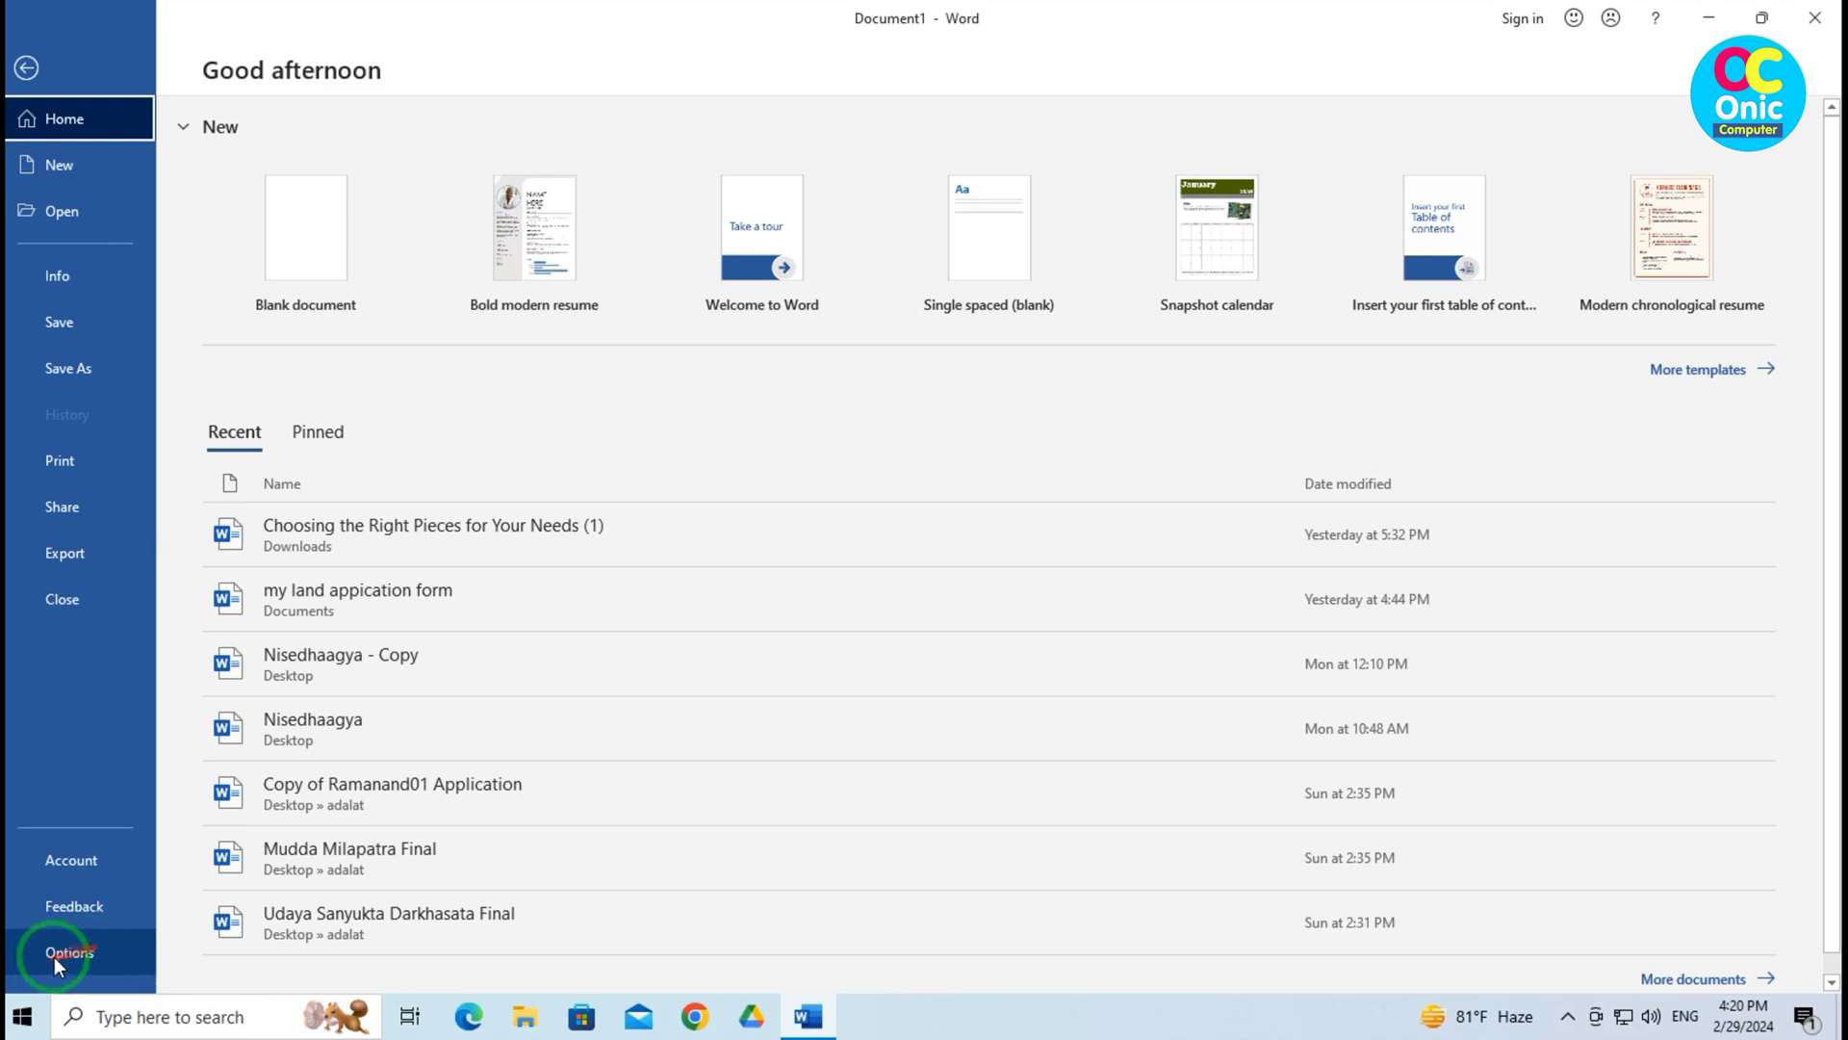
click(79, 952)
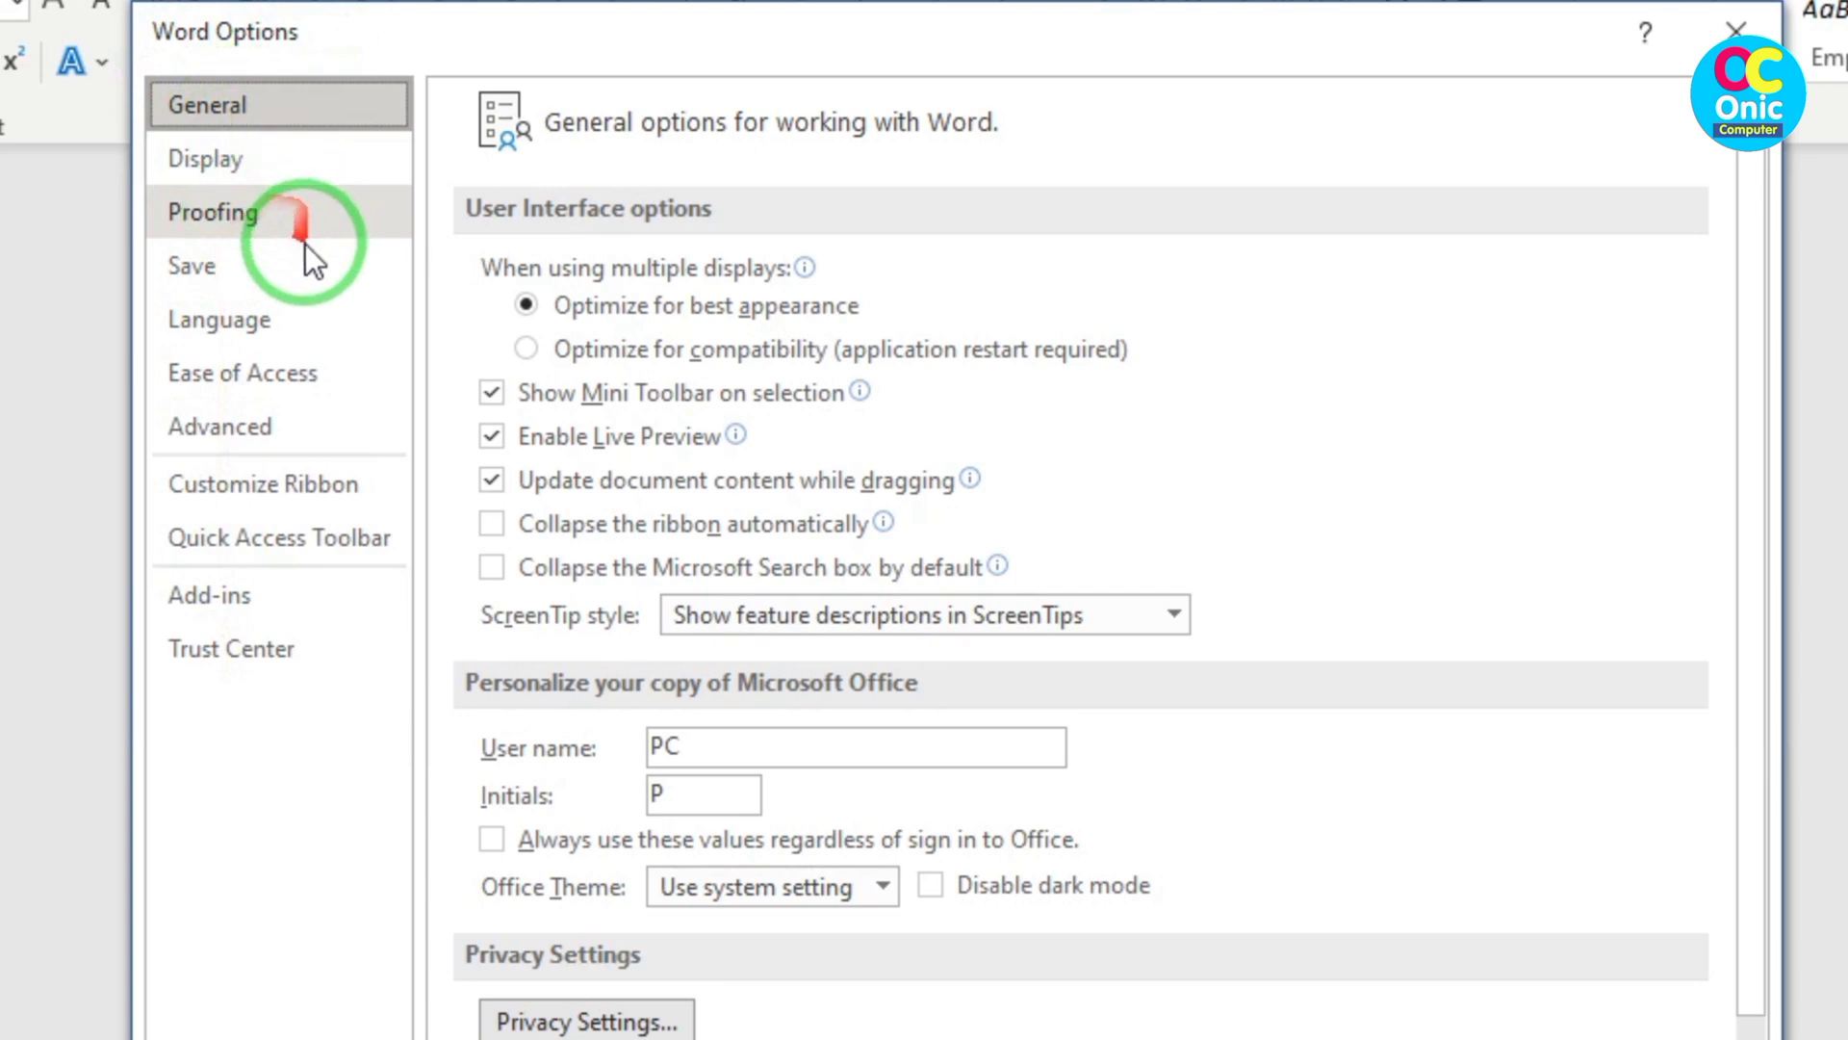
Open the AutoCorrect: English (United States) dialog from the Proofing page
click(221, 221)
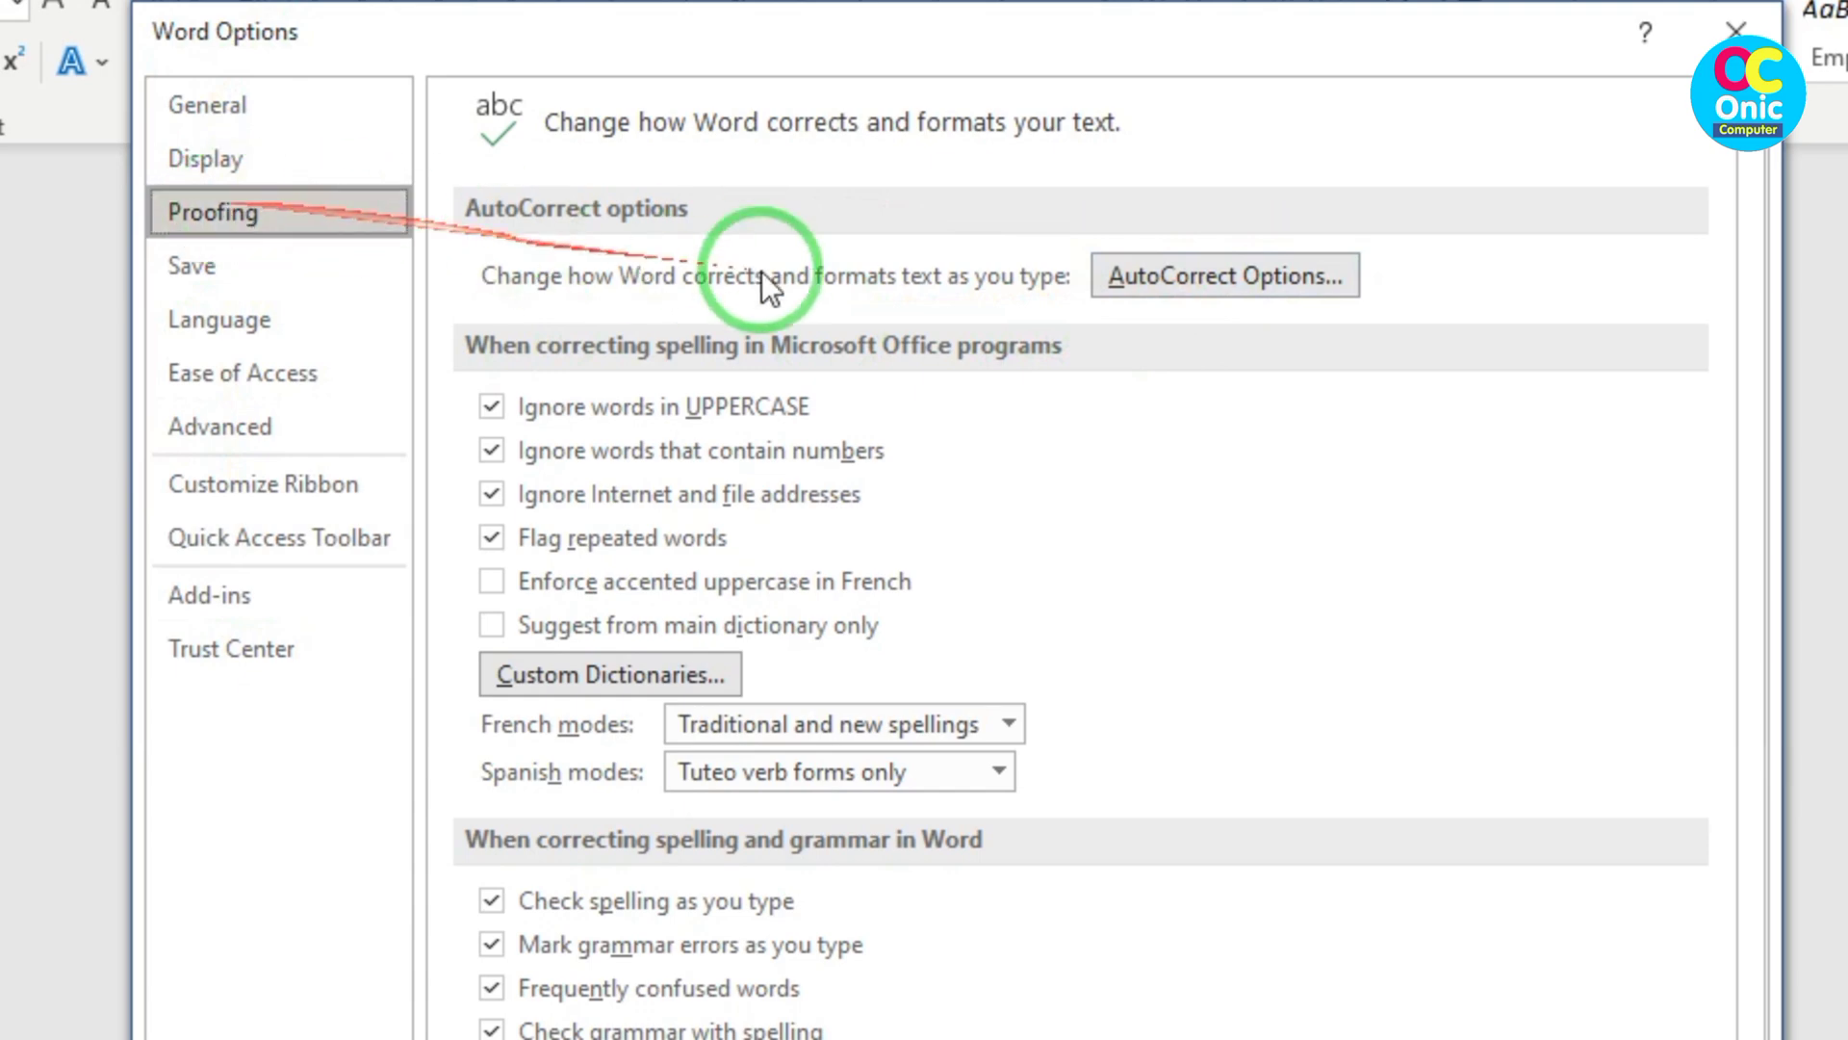
click(1246, 275)
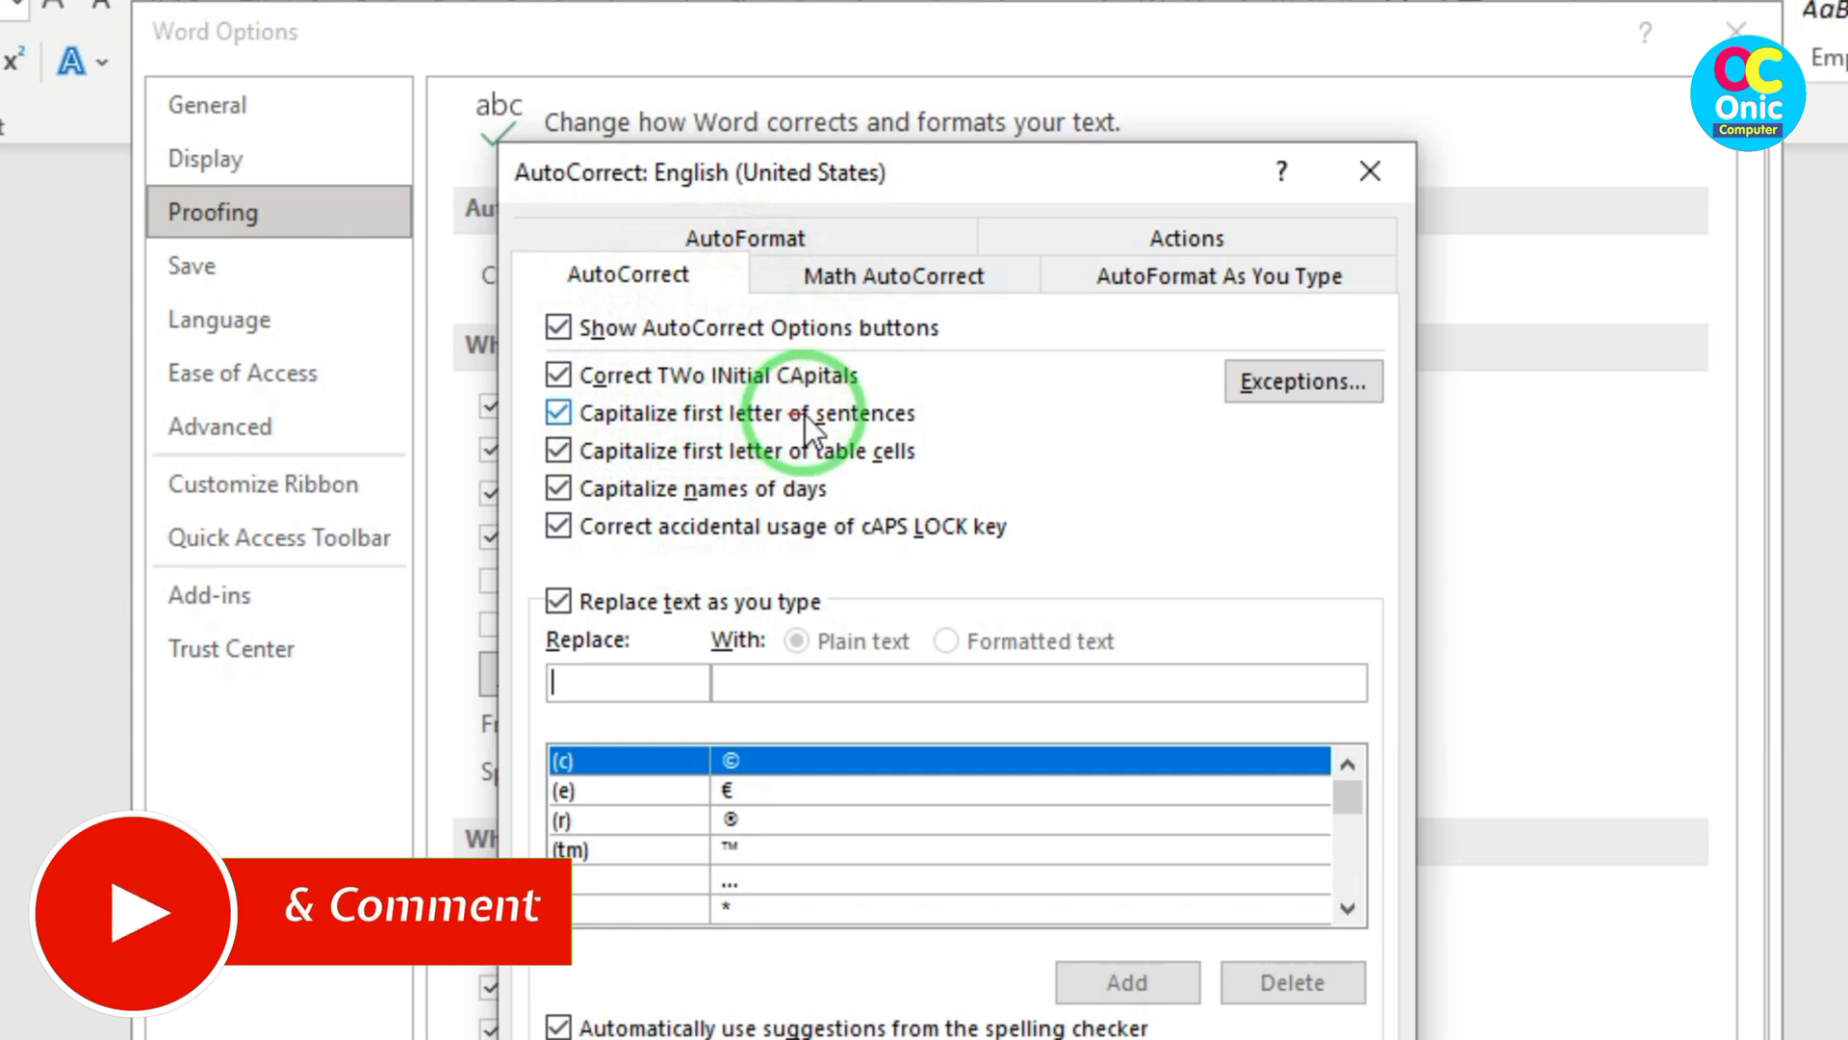
Disable sentence capitalization, TWo INitial CApitals correction and smart quotes, then confirm both dialogs
click(559, 414)
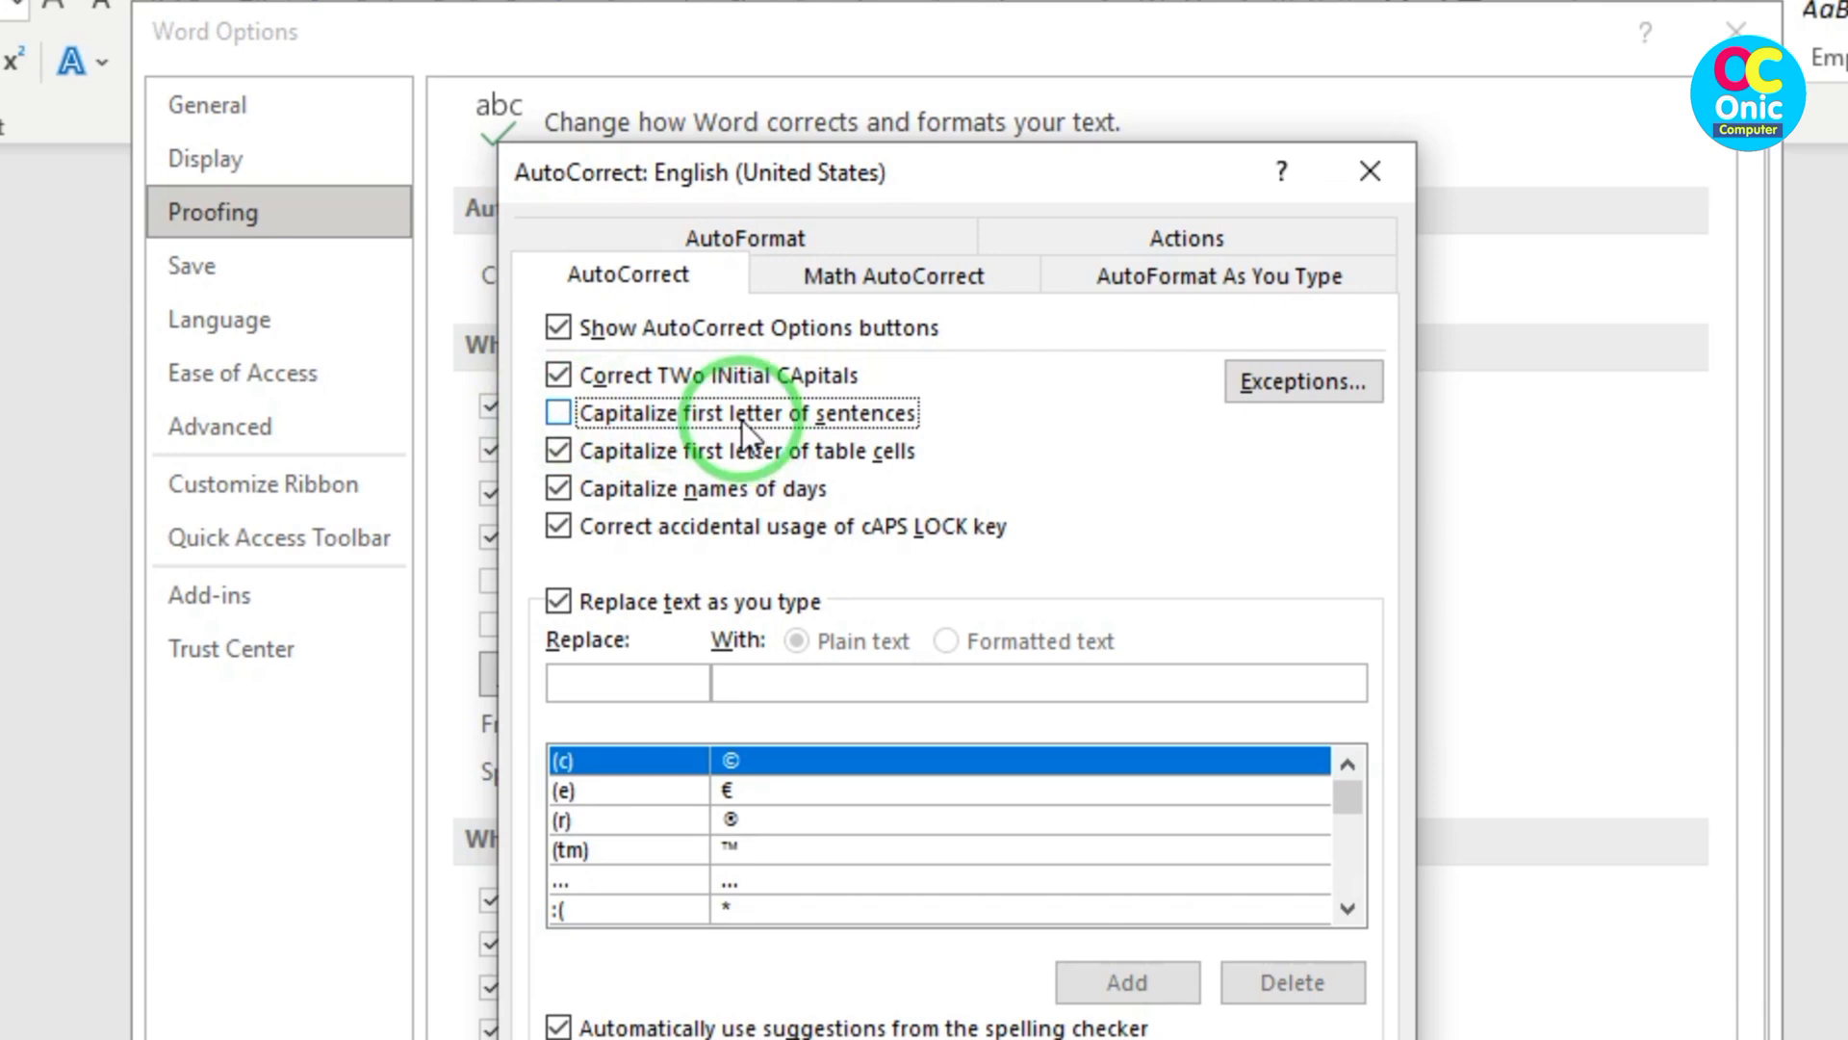
click(559, 376)
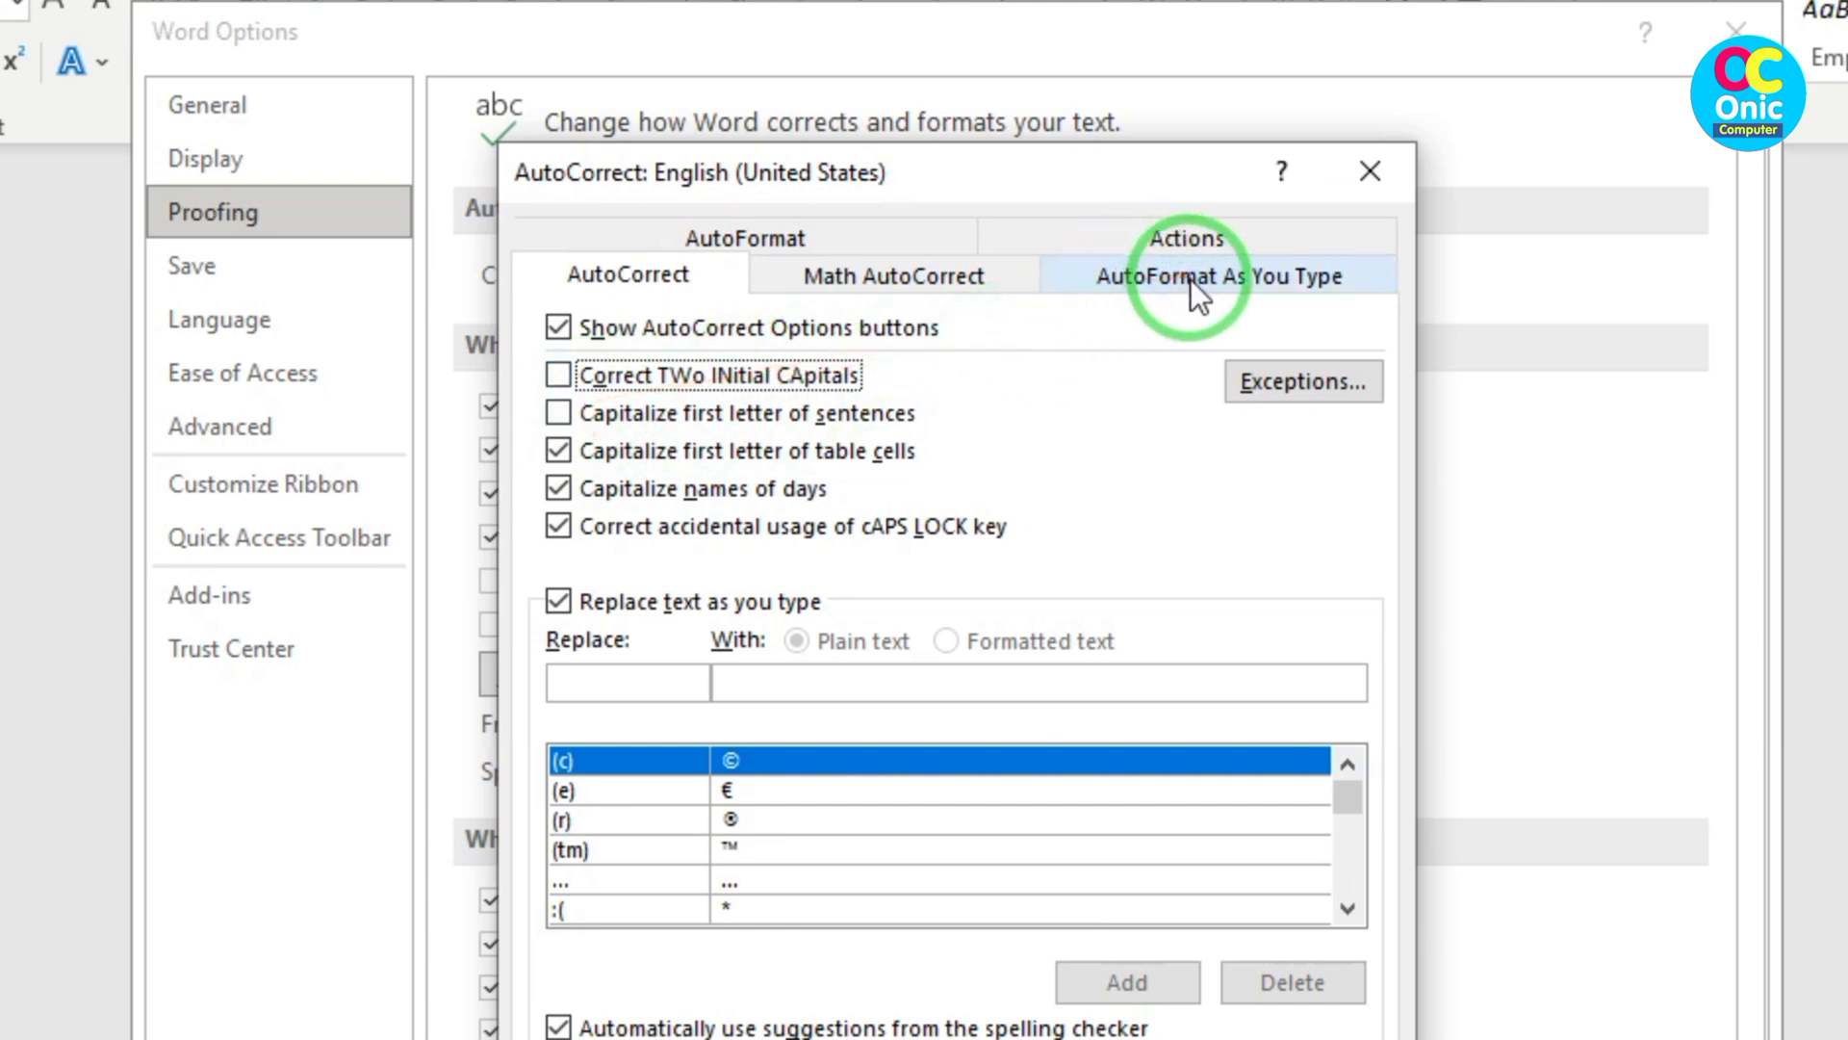
click(1238, 278)
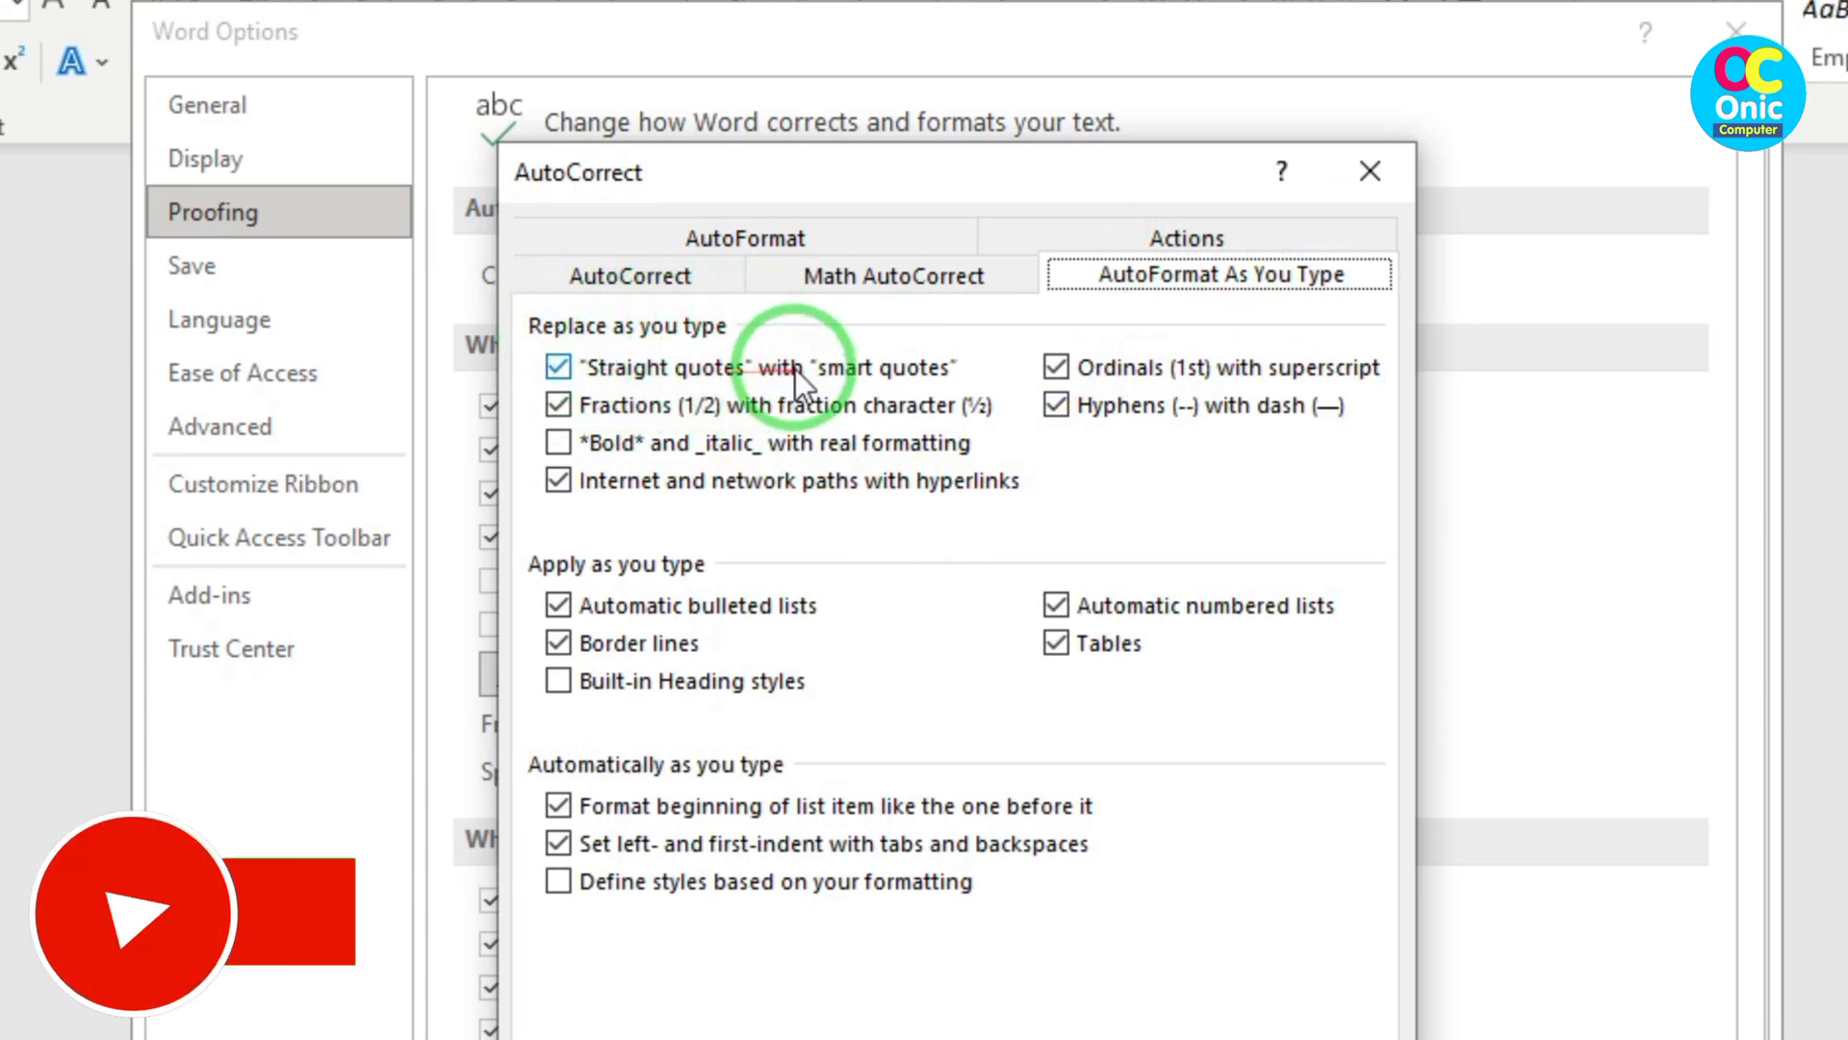
click(558, 370)
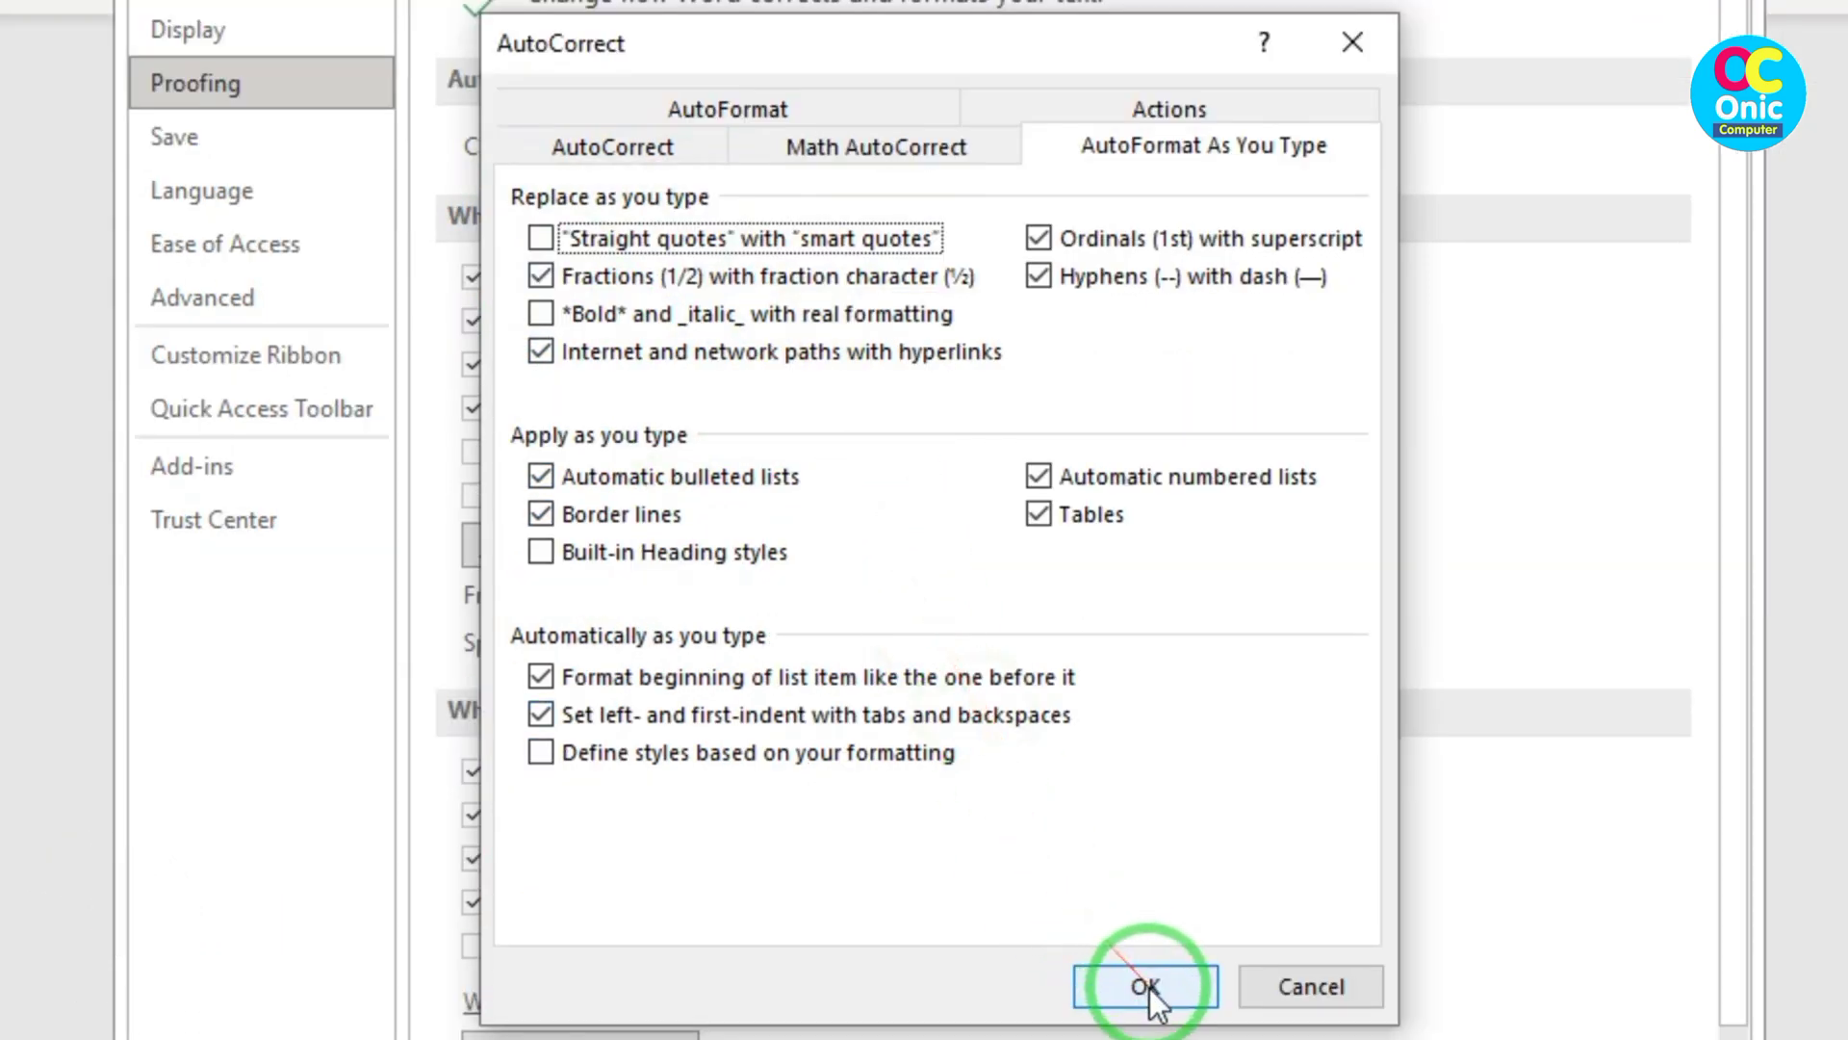
click(1146, 987)
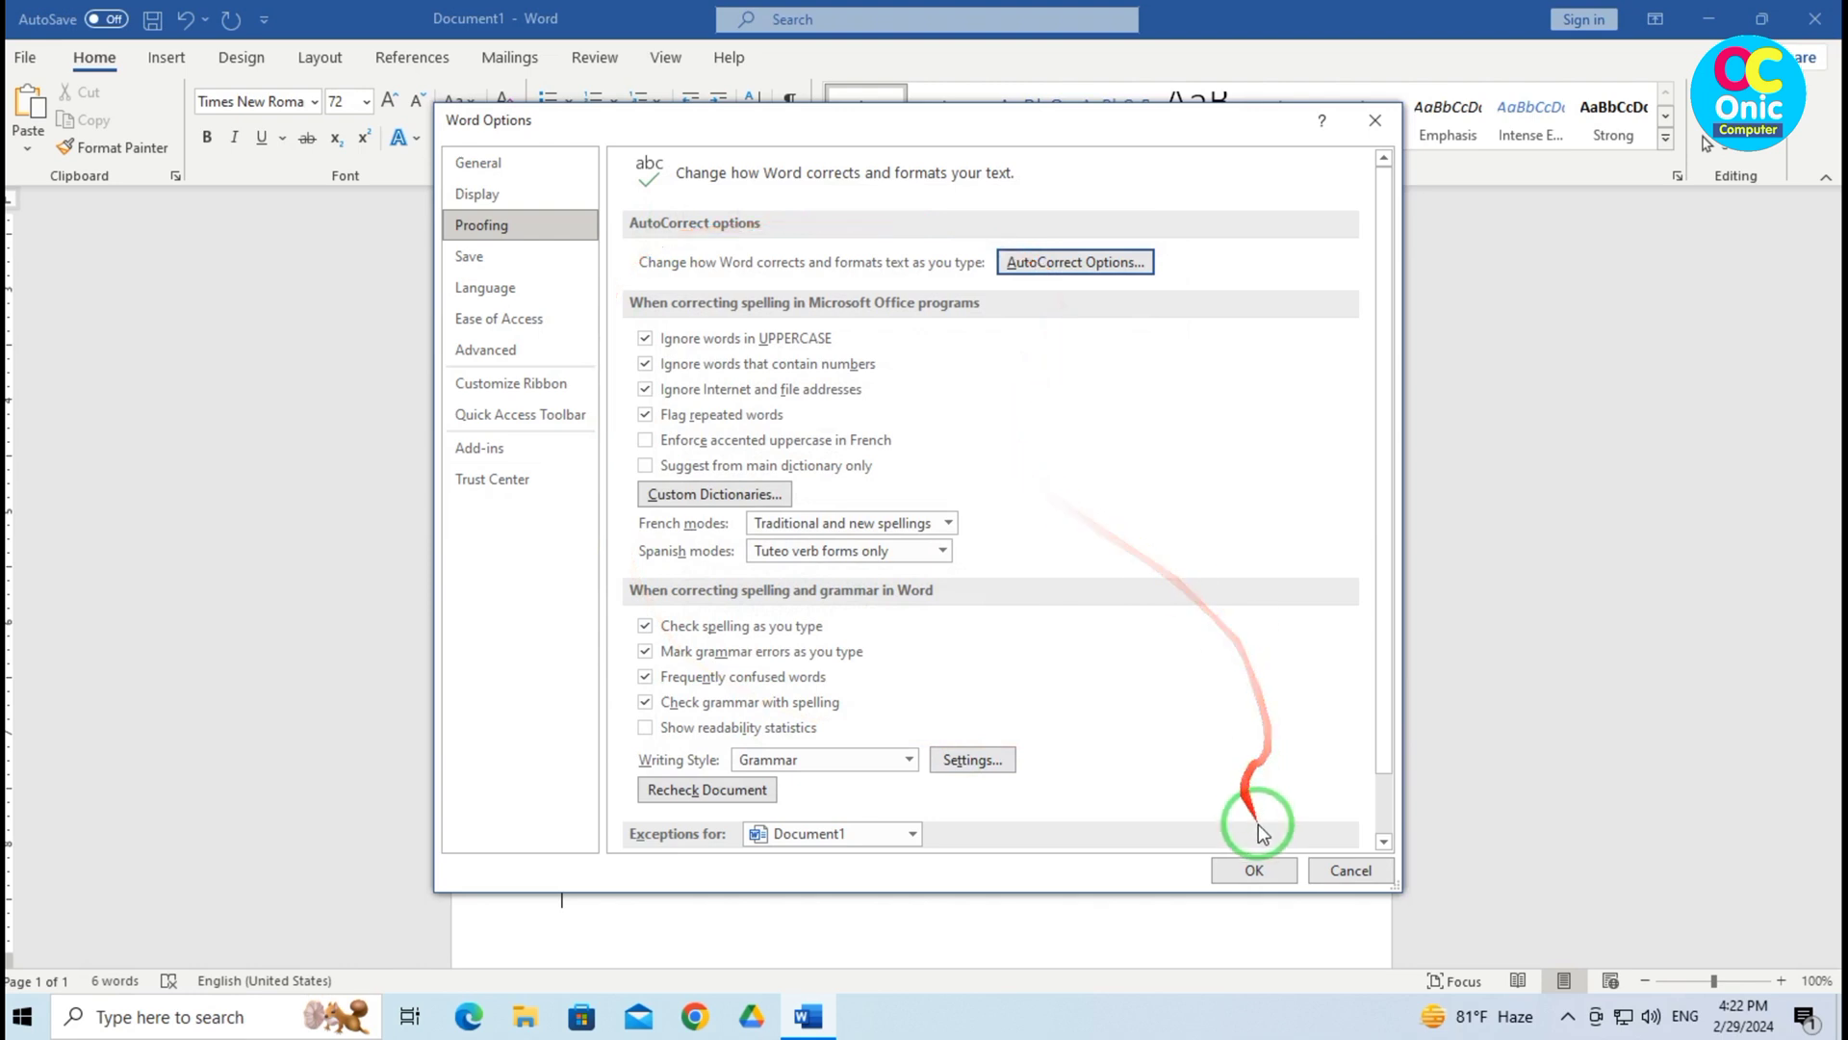
click(1254, 869)
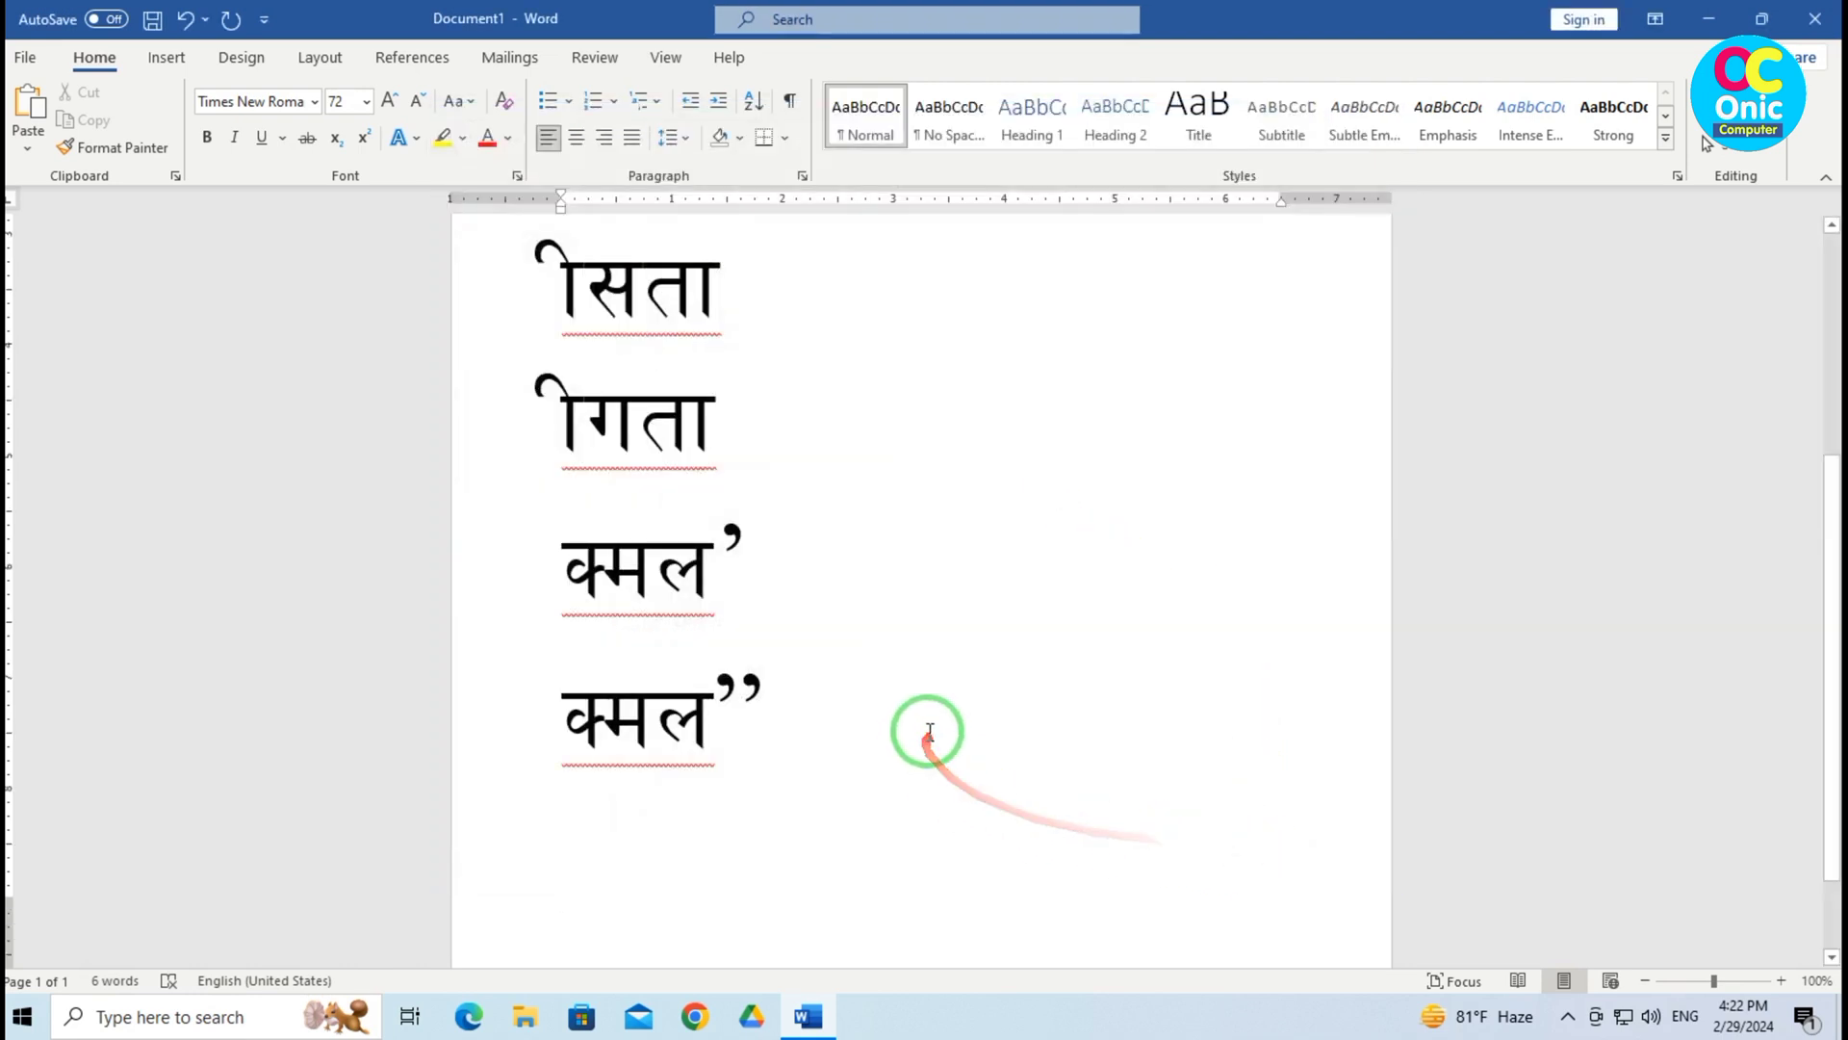
Type म बजार, गिता and सिता on separate lines, fixing a mistyped entry
text(d ahf/)
key(Return)
text(lut)
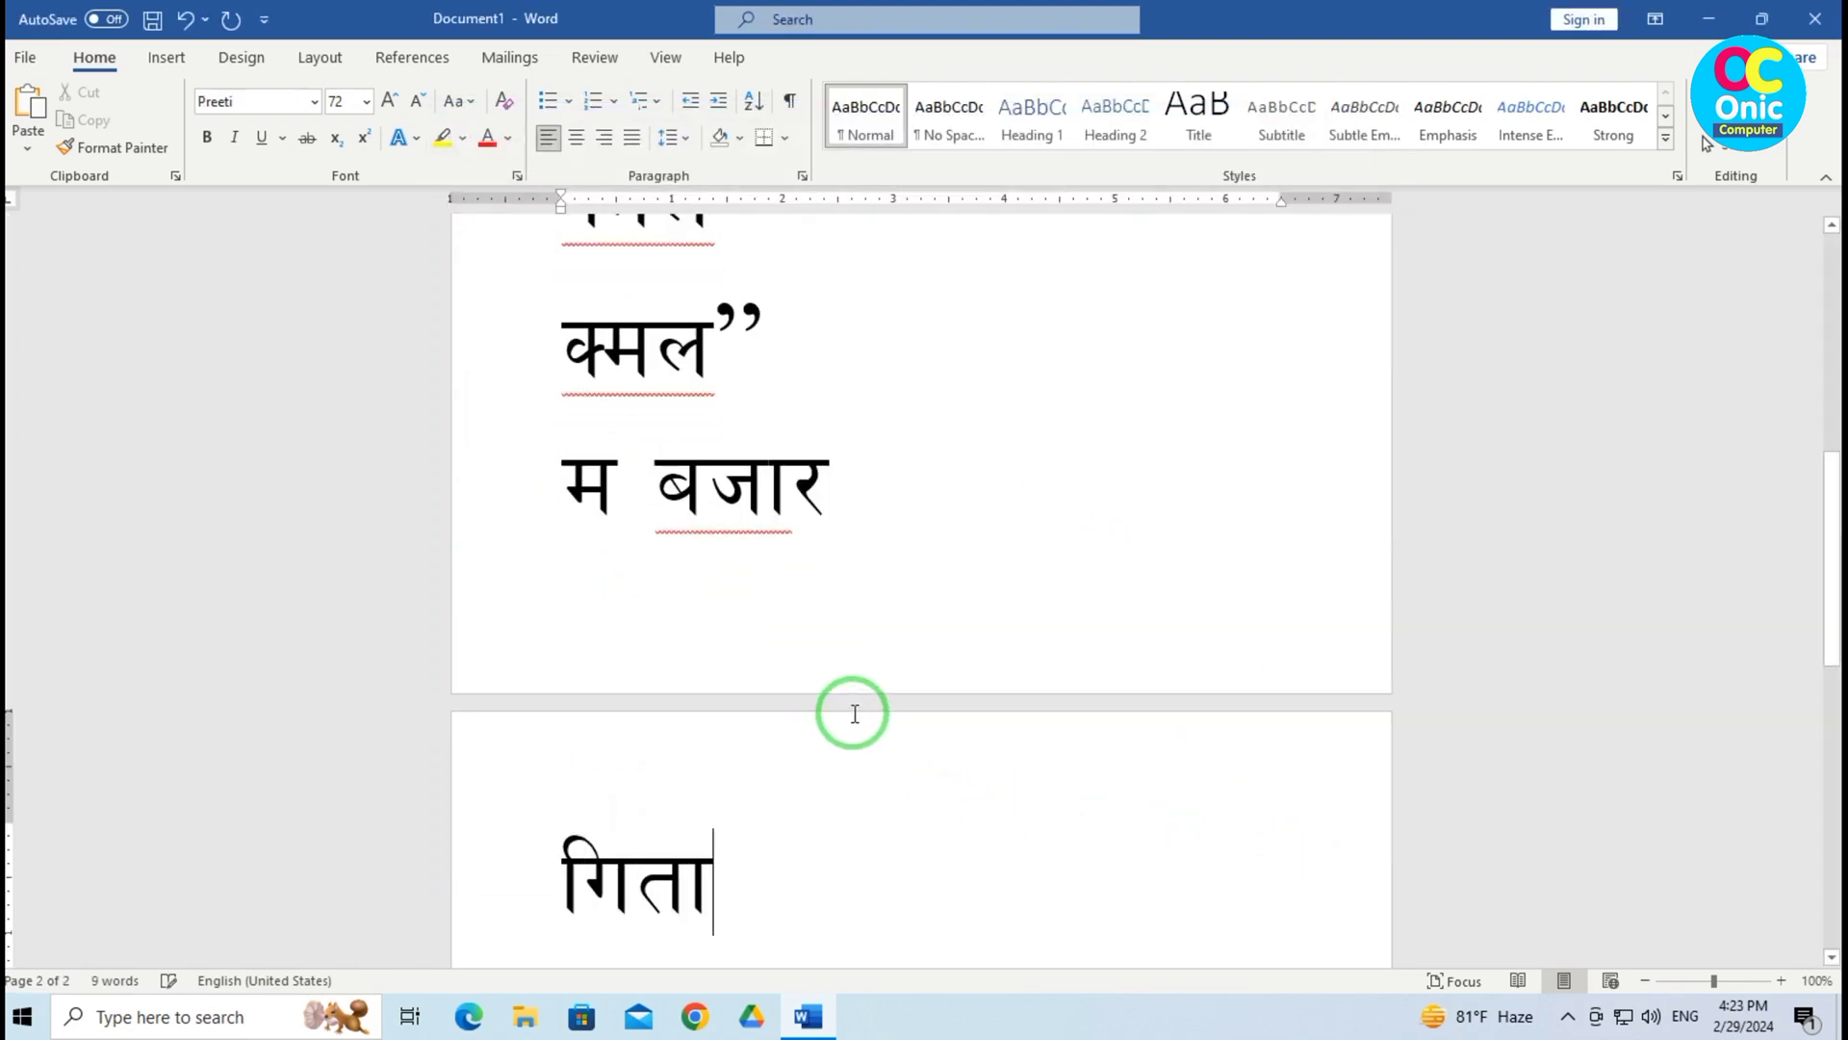
key(Return)
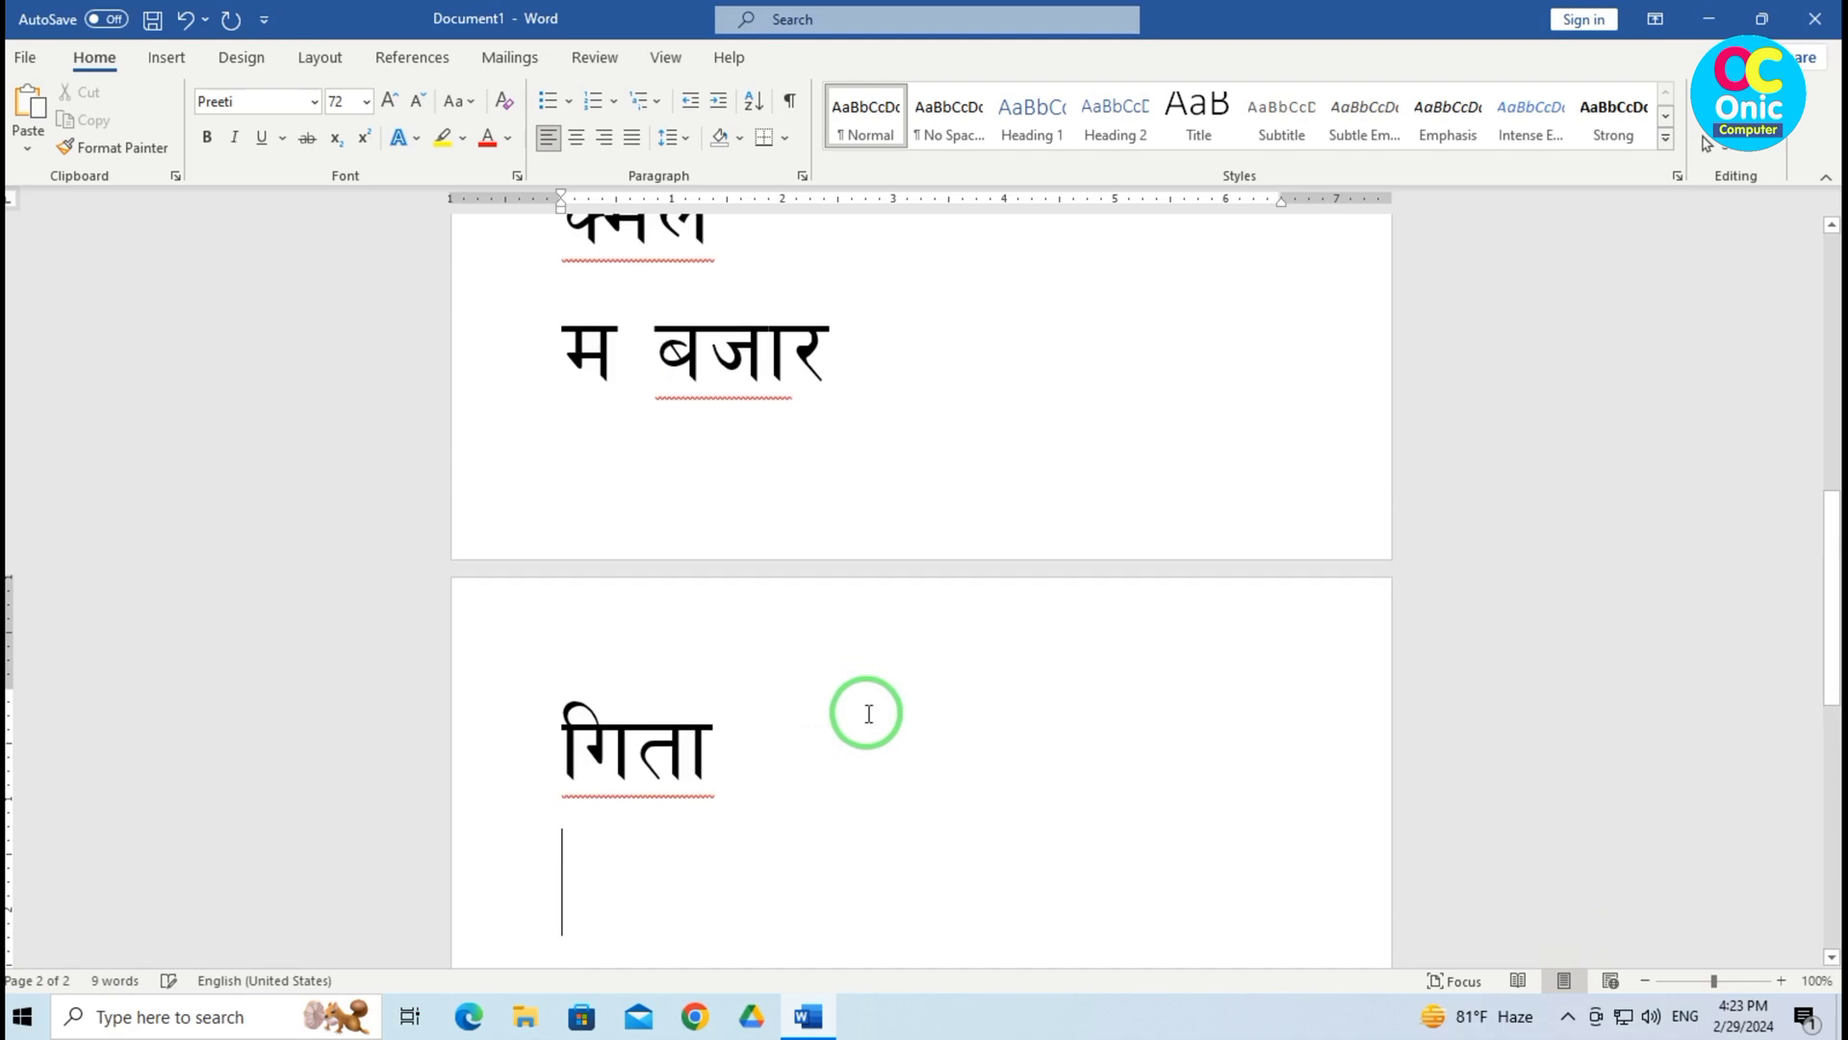
text(;L)
key(BackSpace)
key(BackSpace)
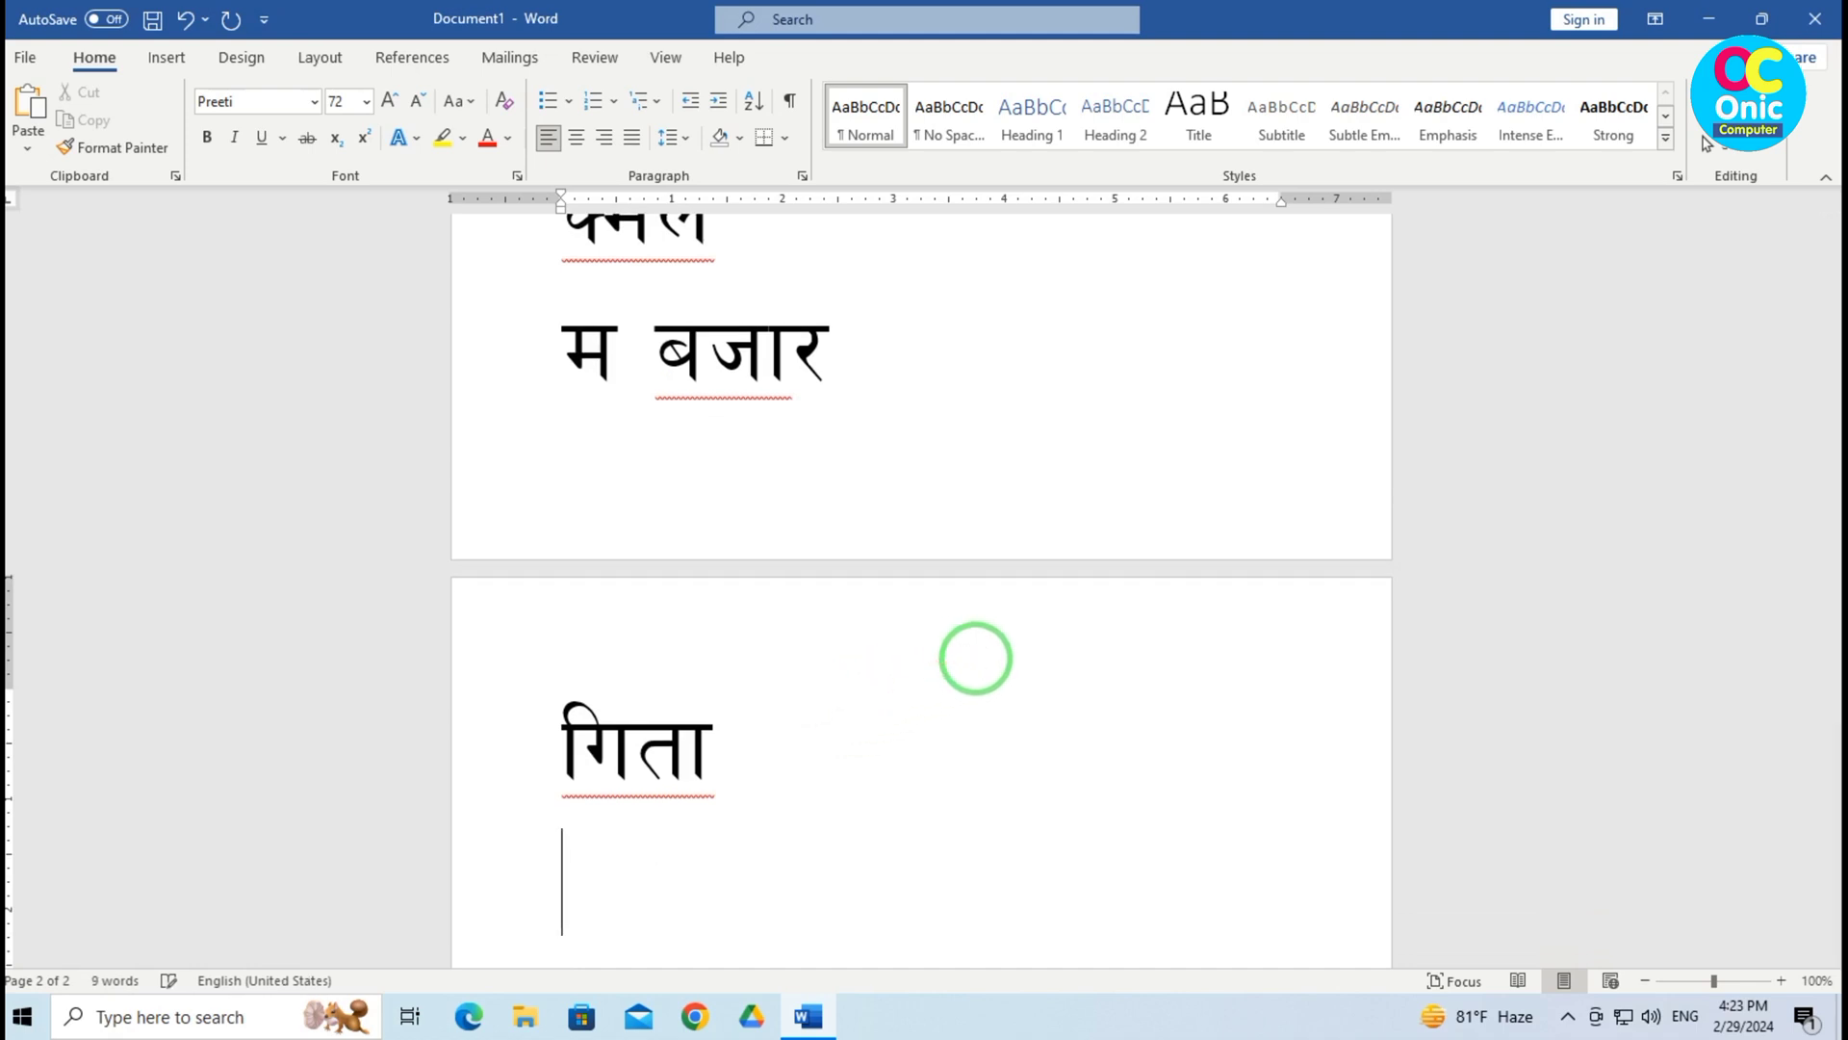
text(l;tf)
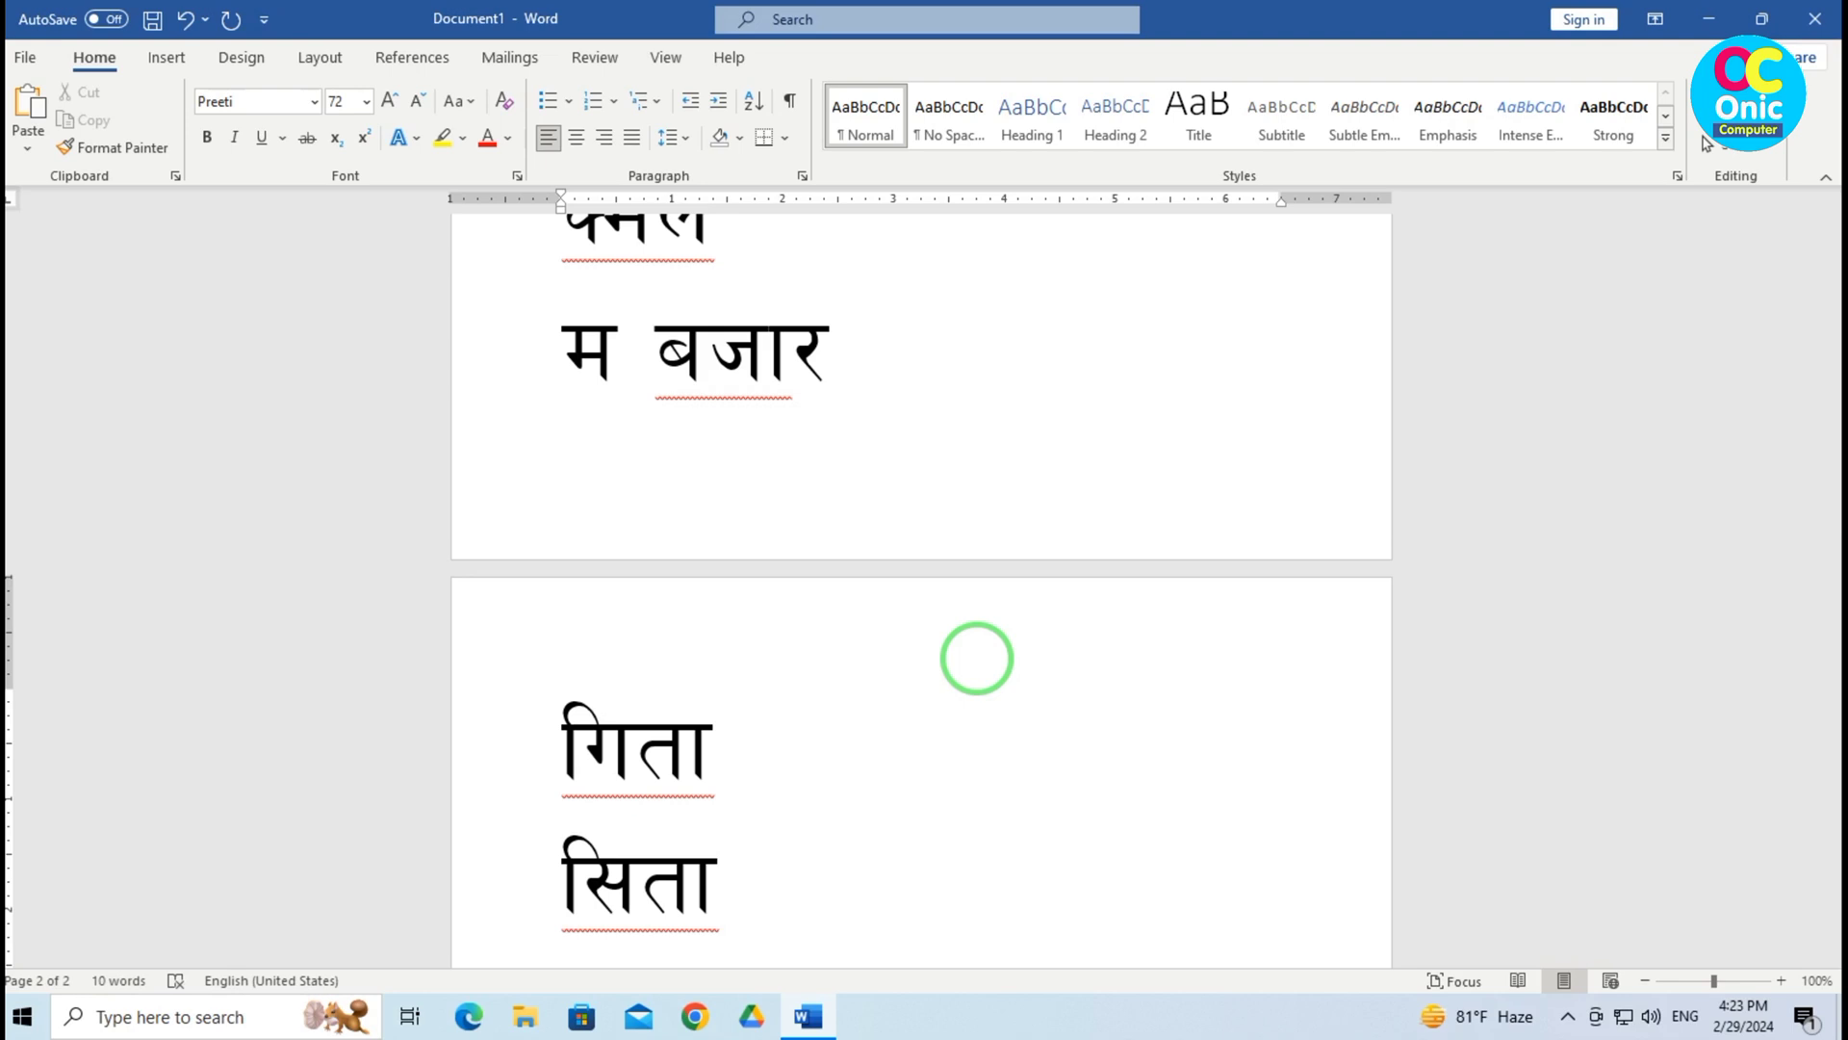
Add the lines म, तिमी and कमल below सिता
key(Return)
text(d)
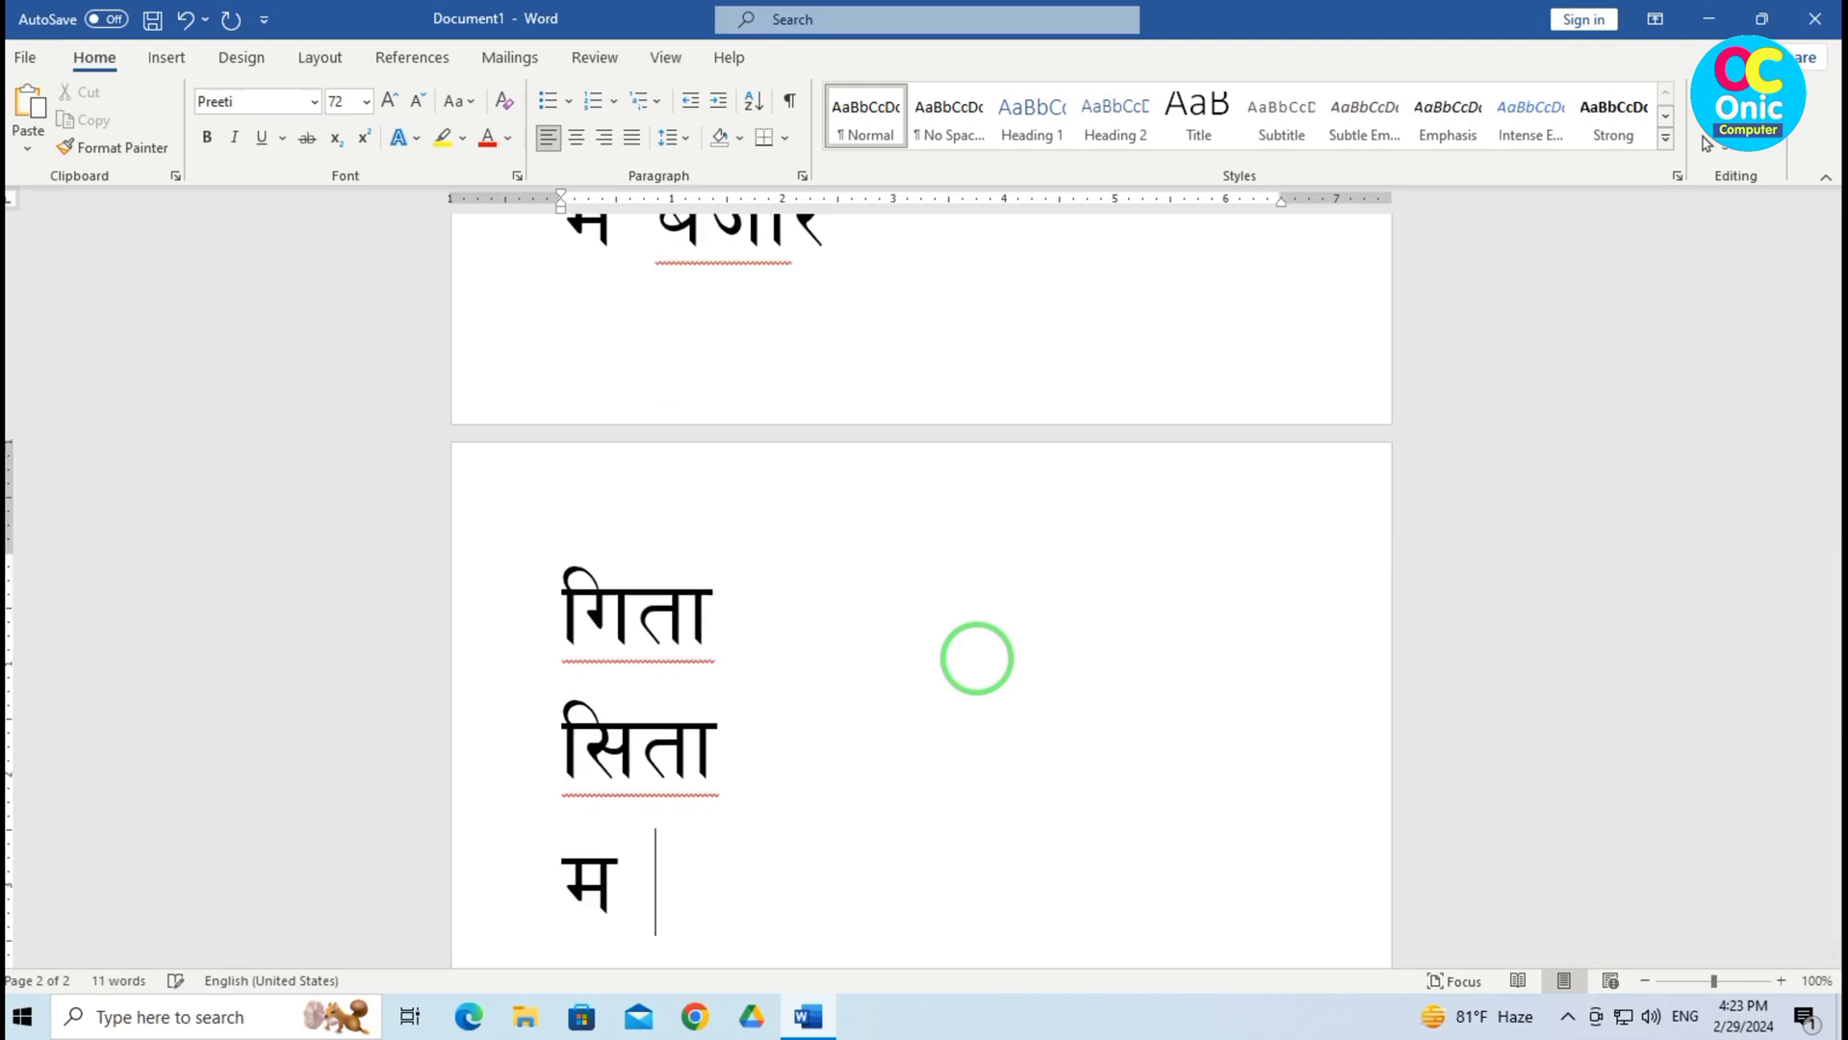
key(Return)
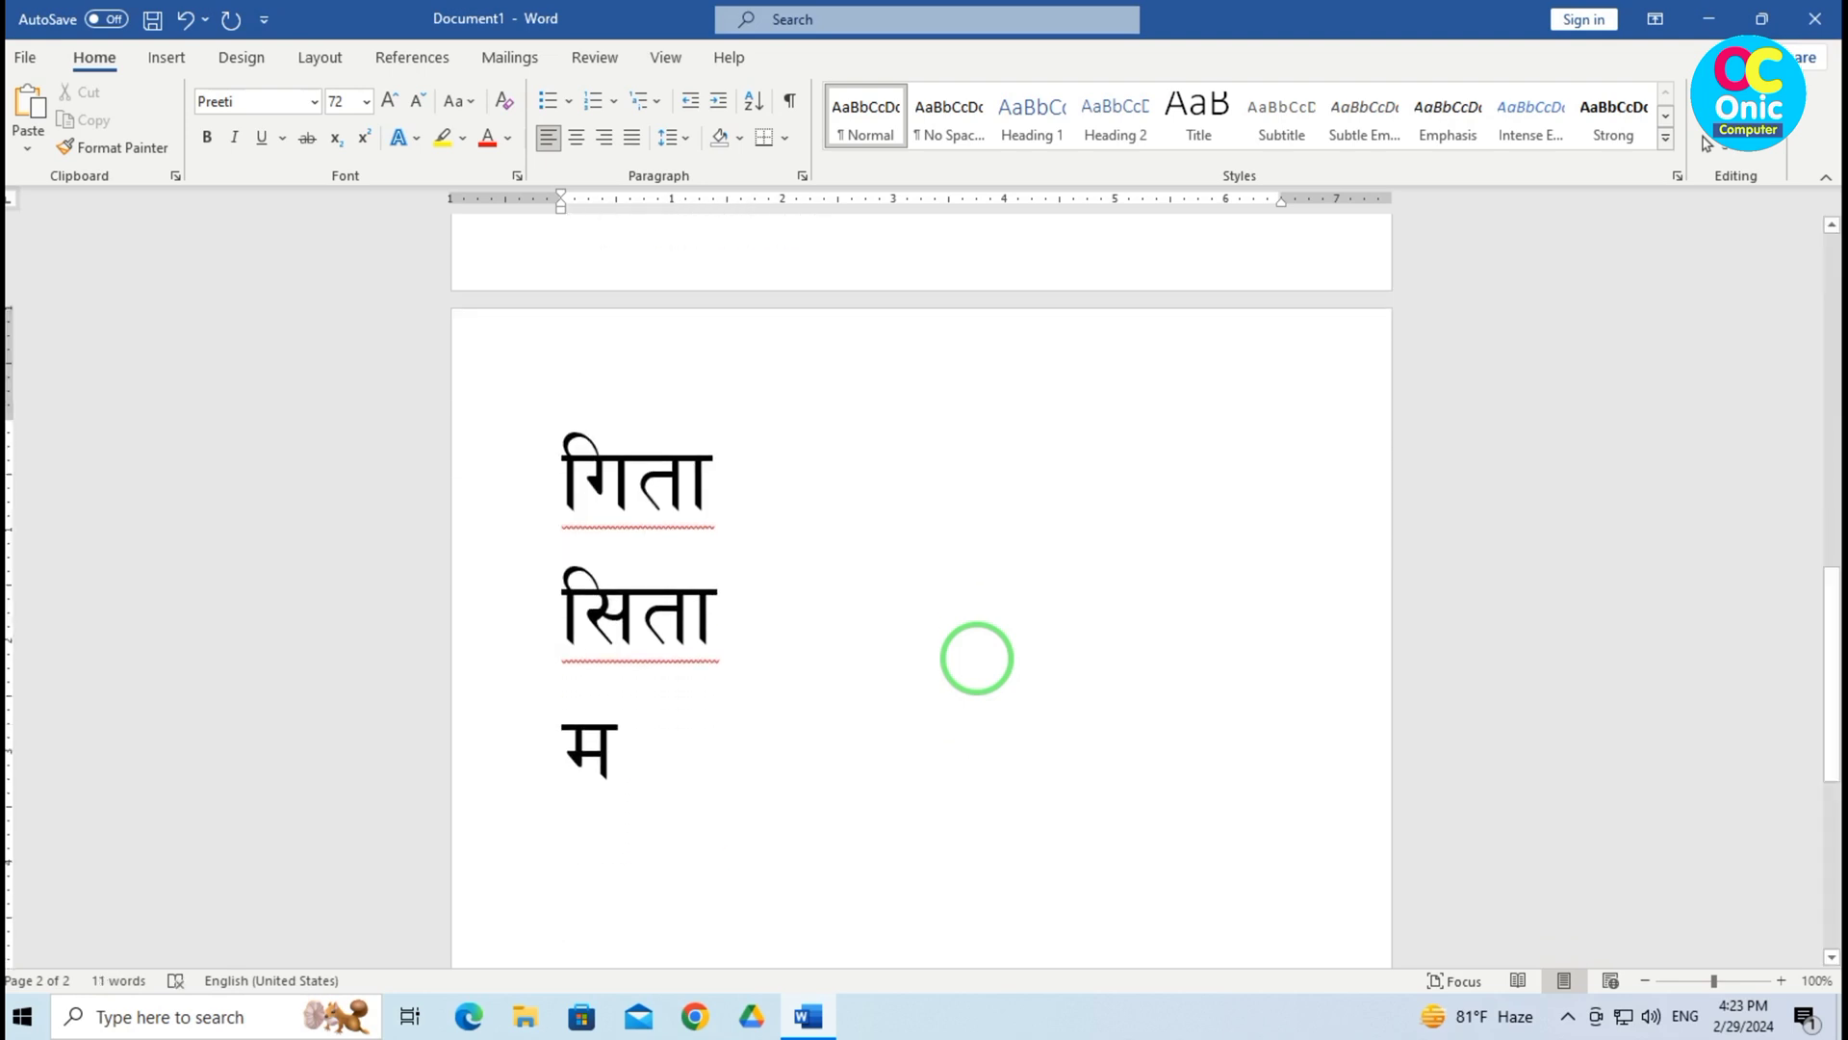
text(td)
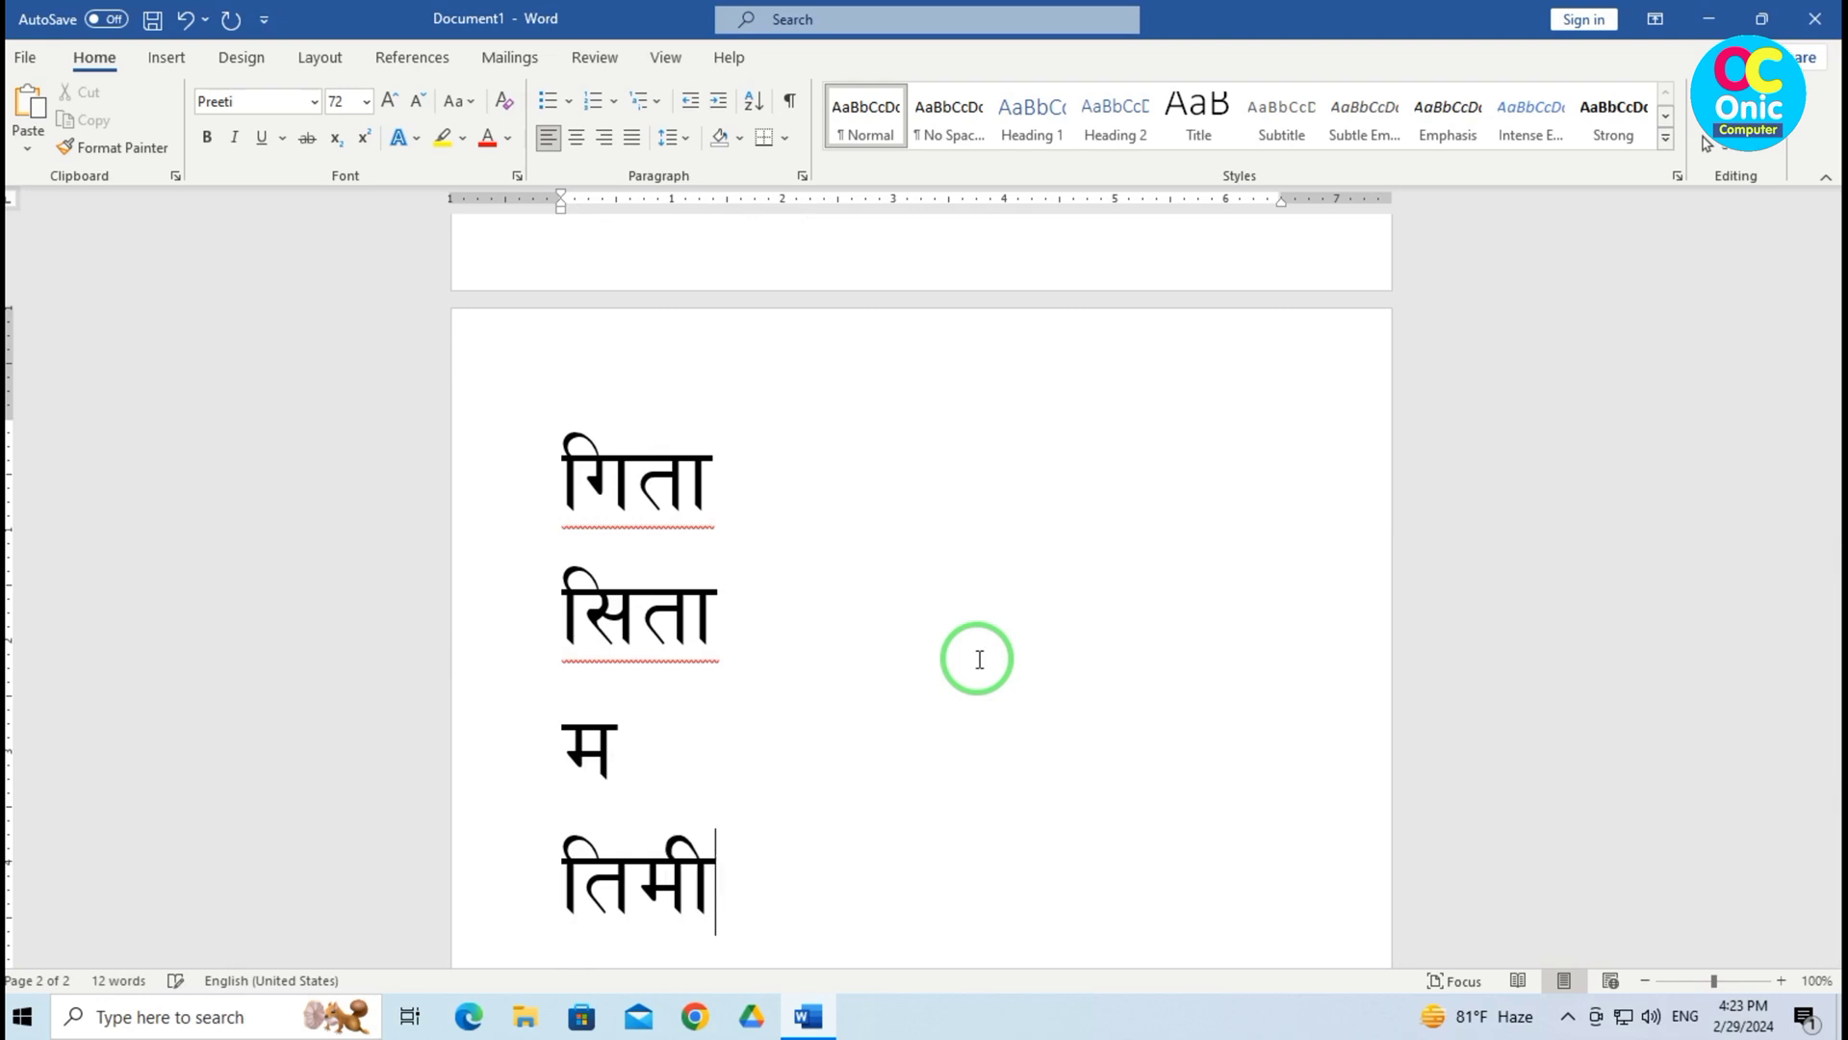
key(Return)
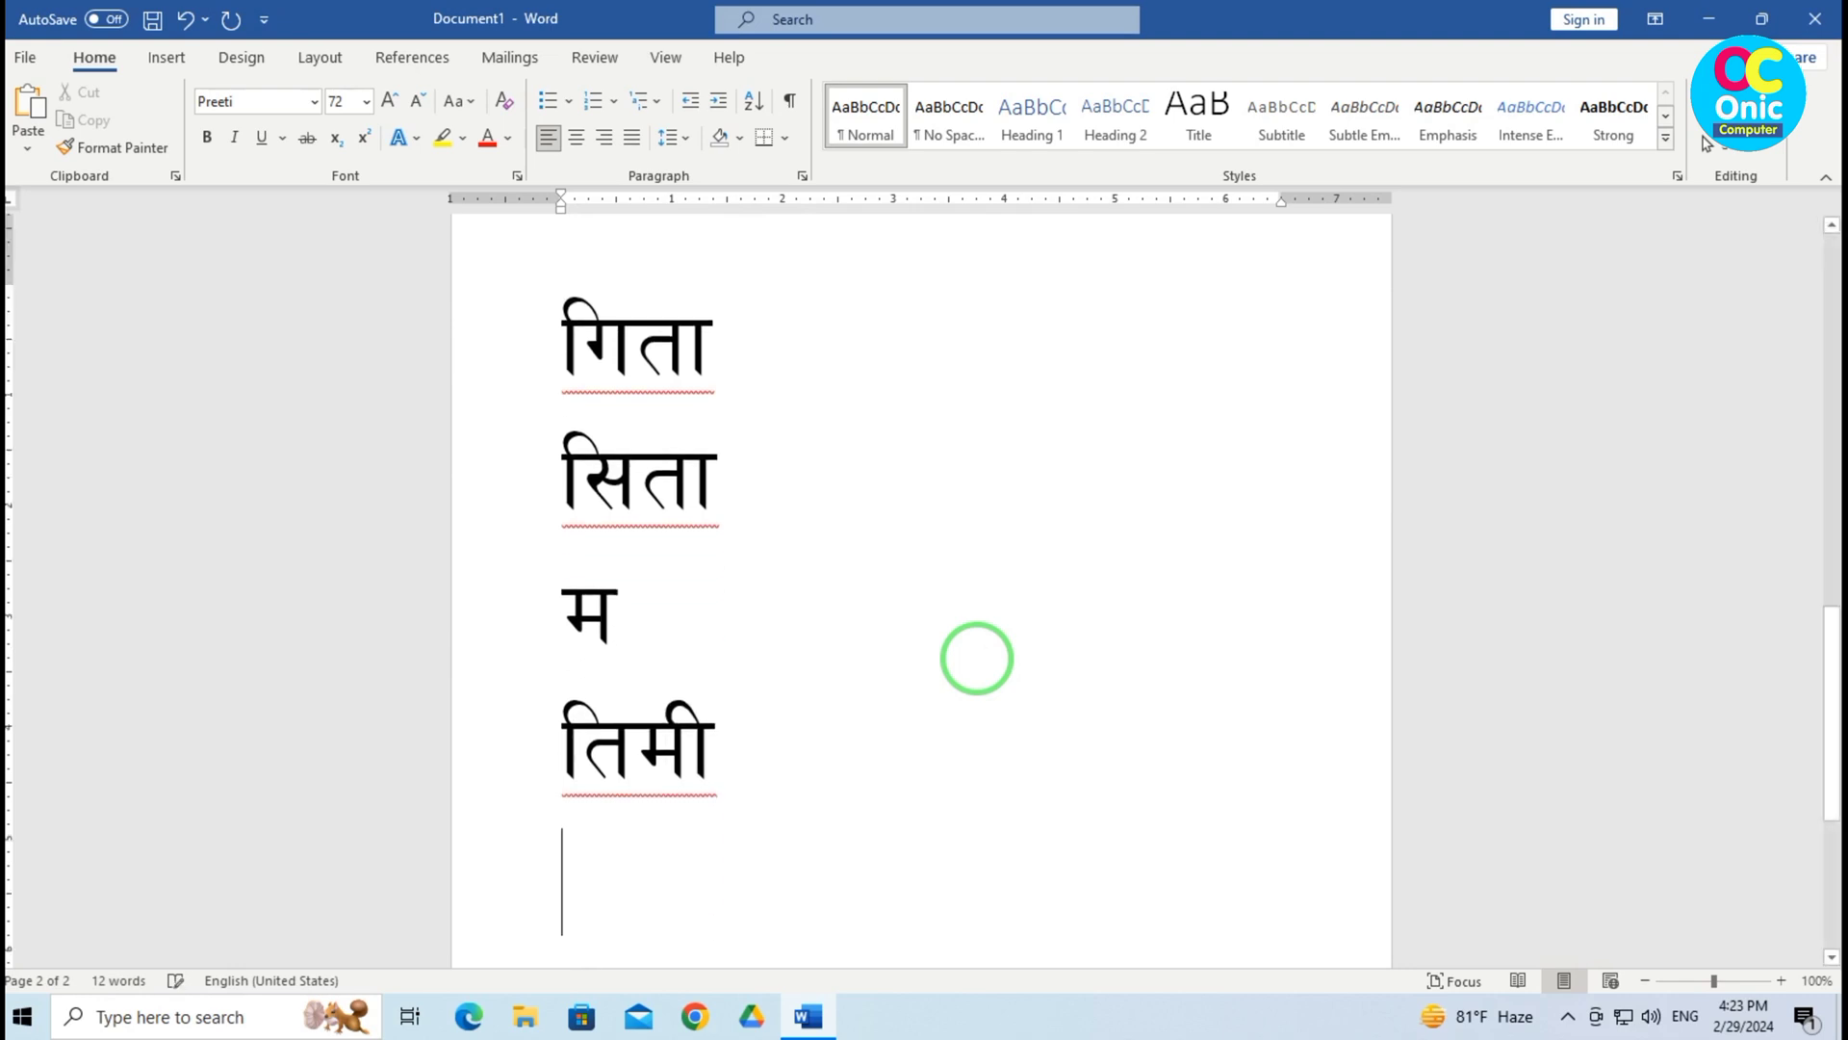
text(k)
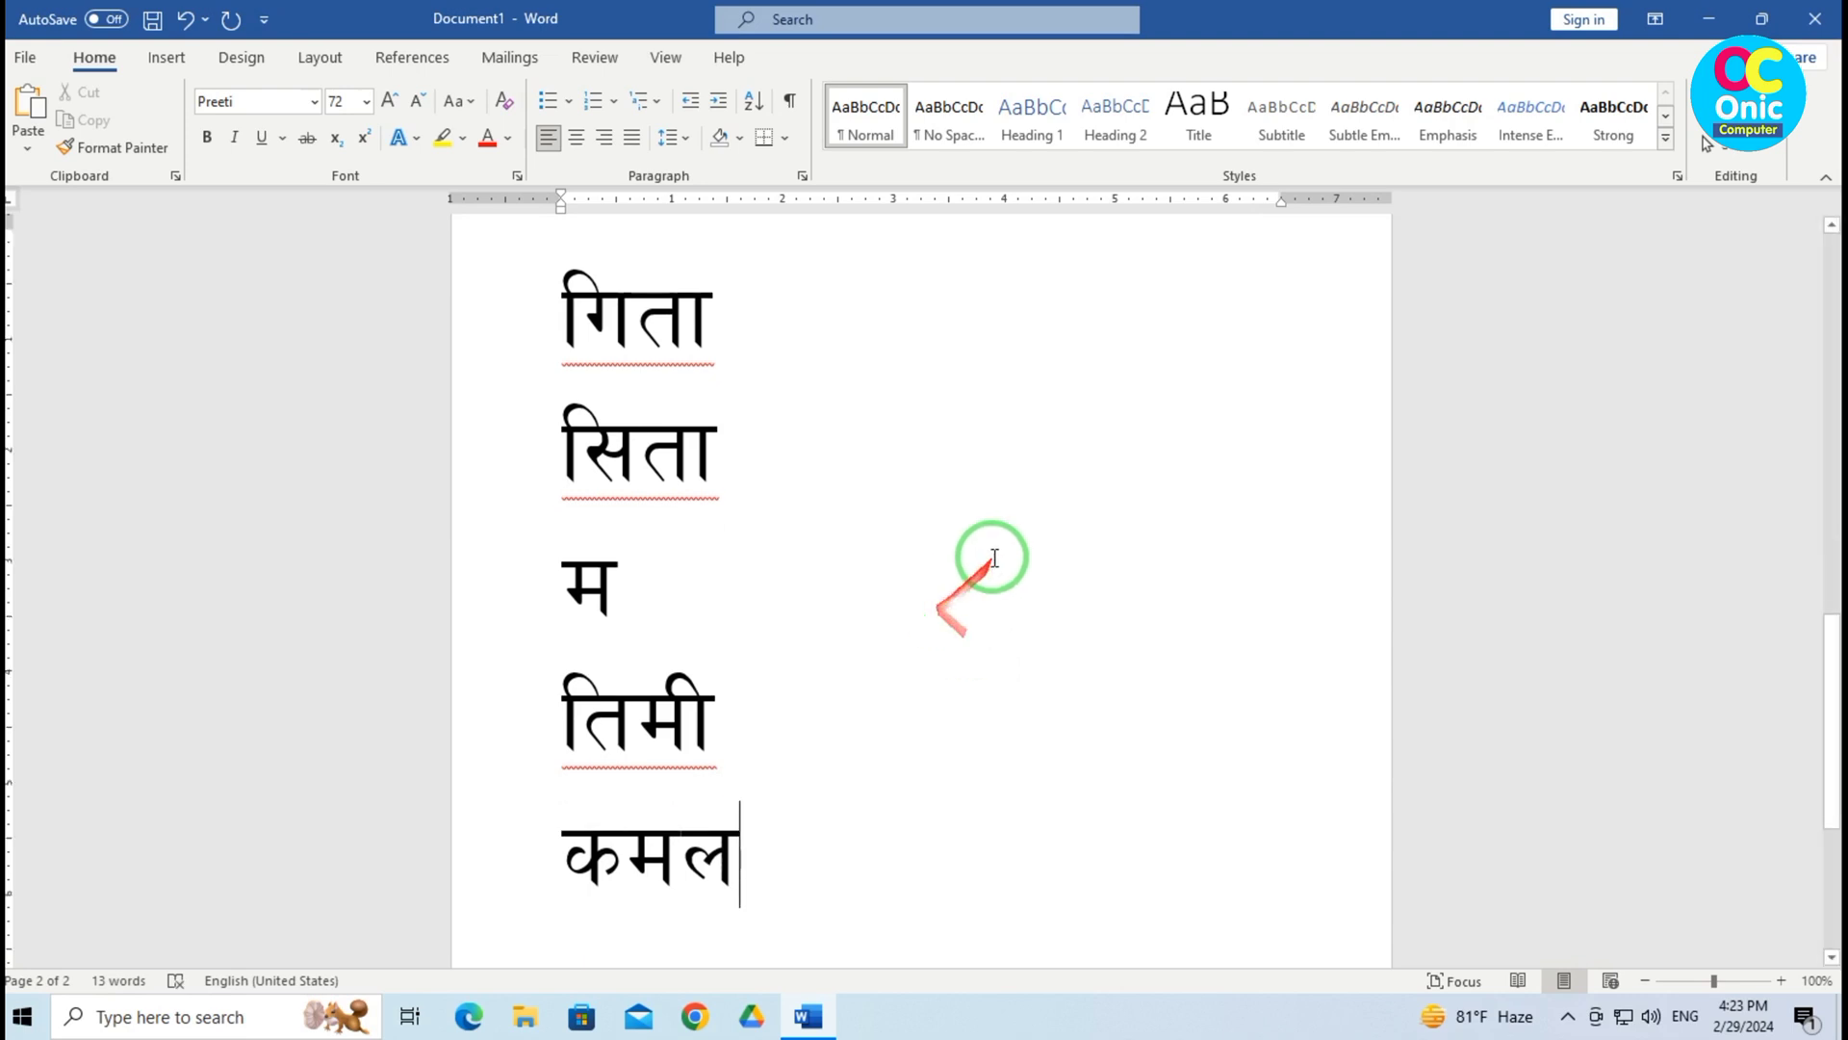
scroll(988, 559, down, 3)
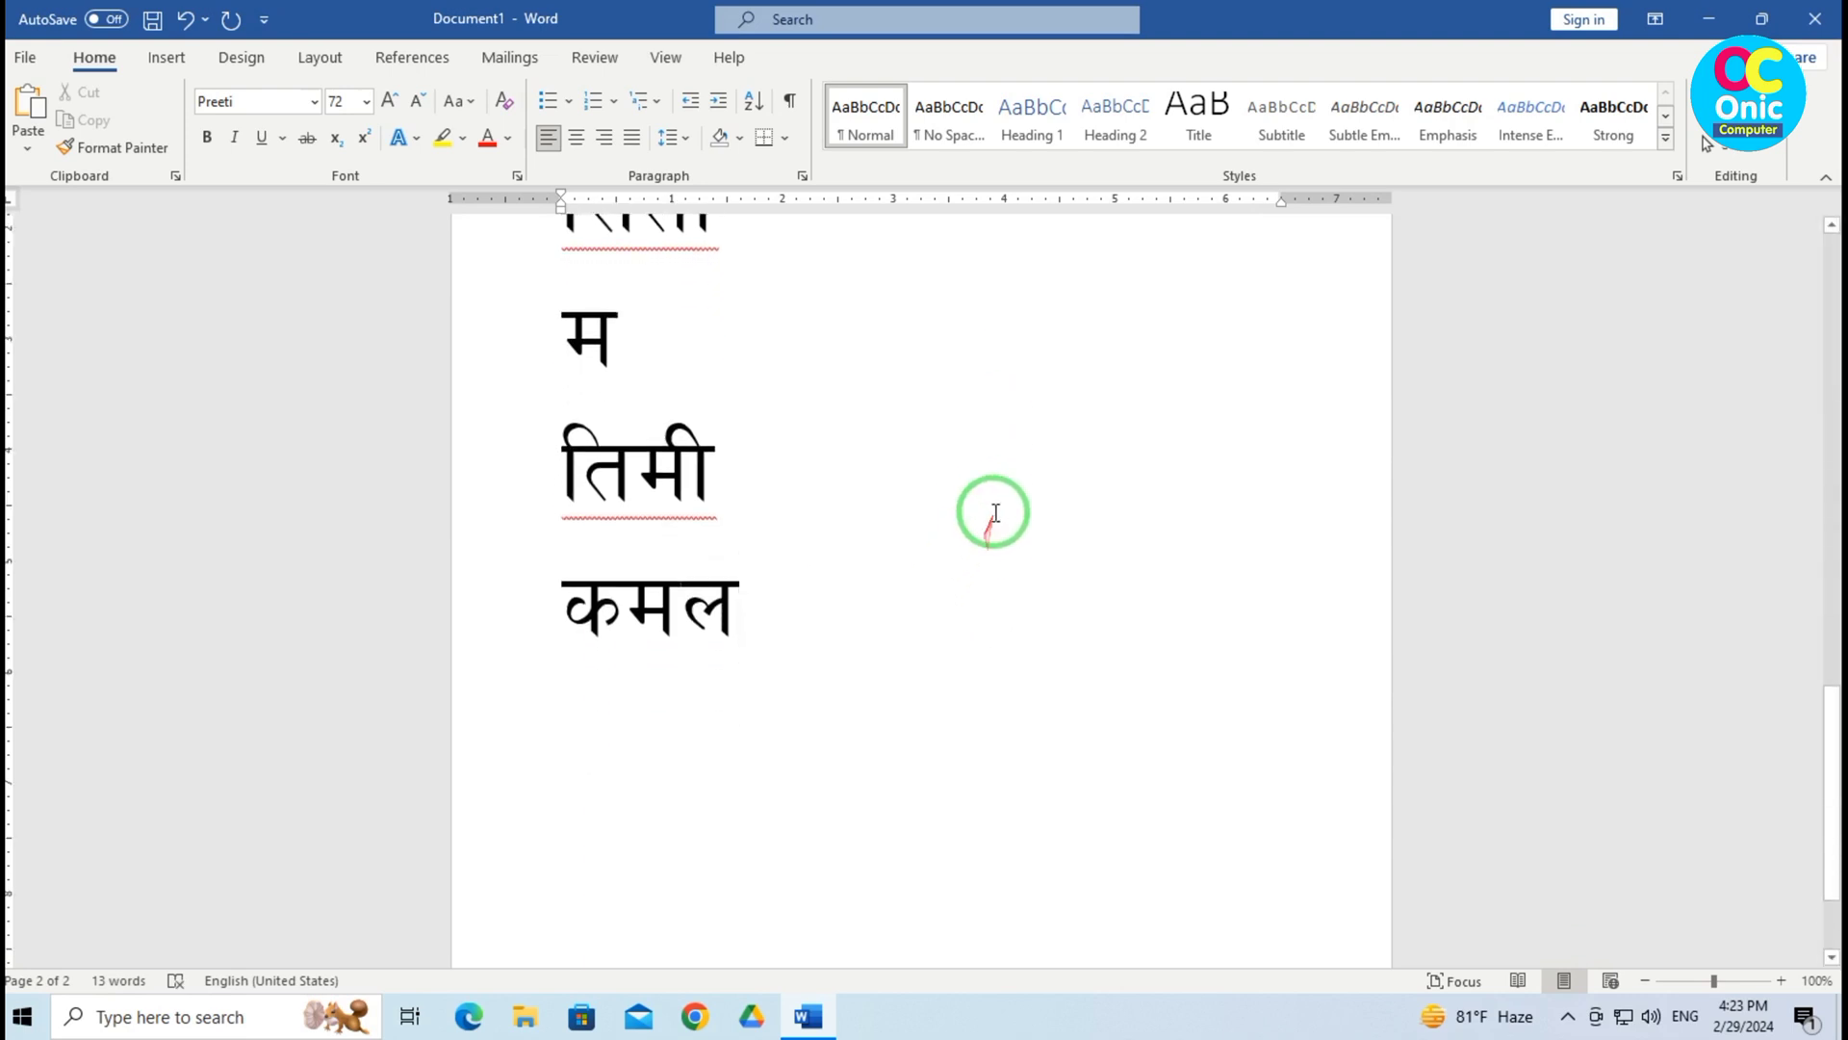
Extend the last line with कमलु कमलू कु कू मु मू using the u vowel signs
text(')
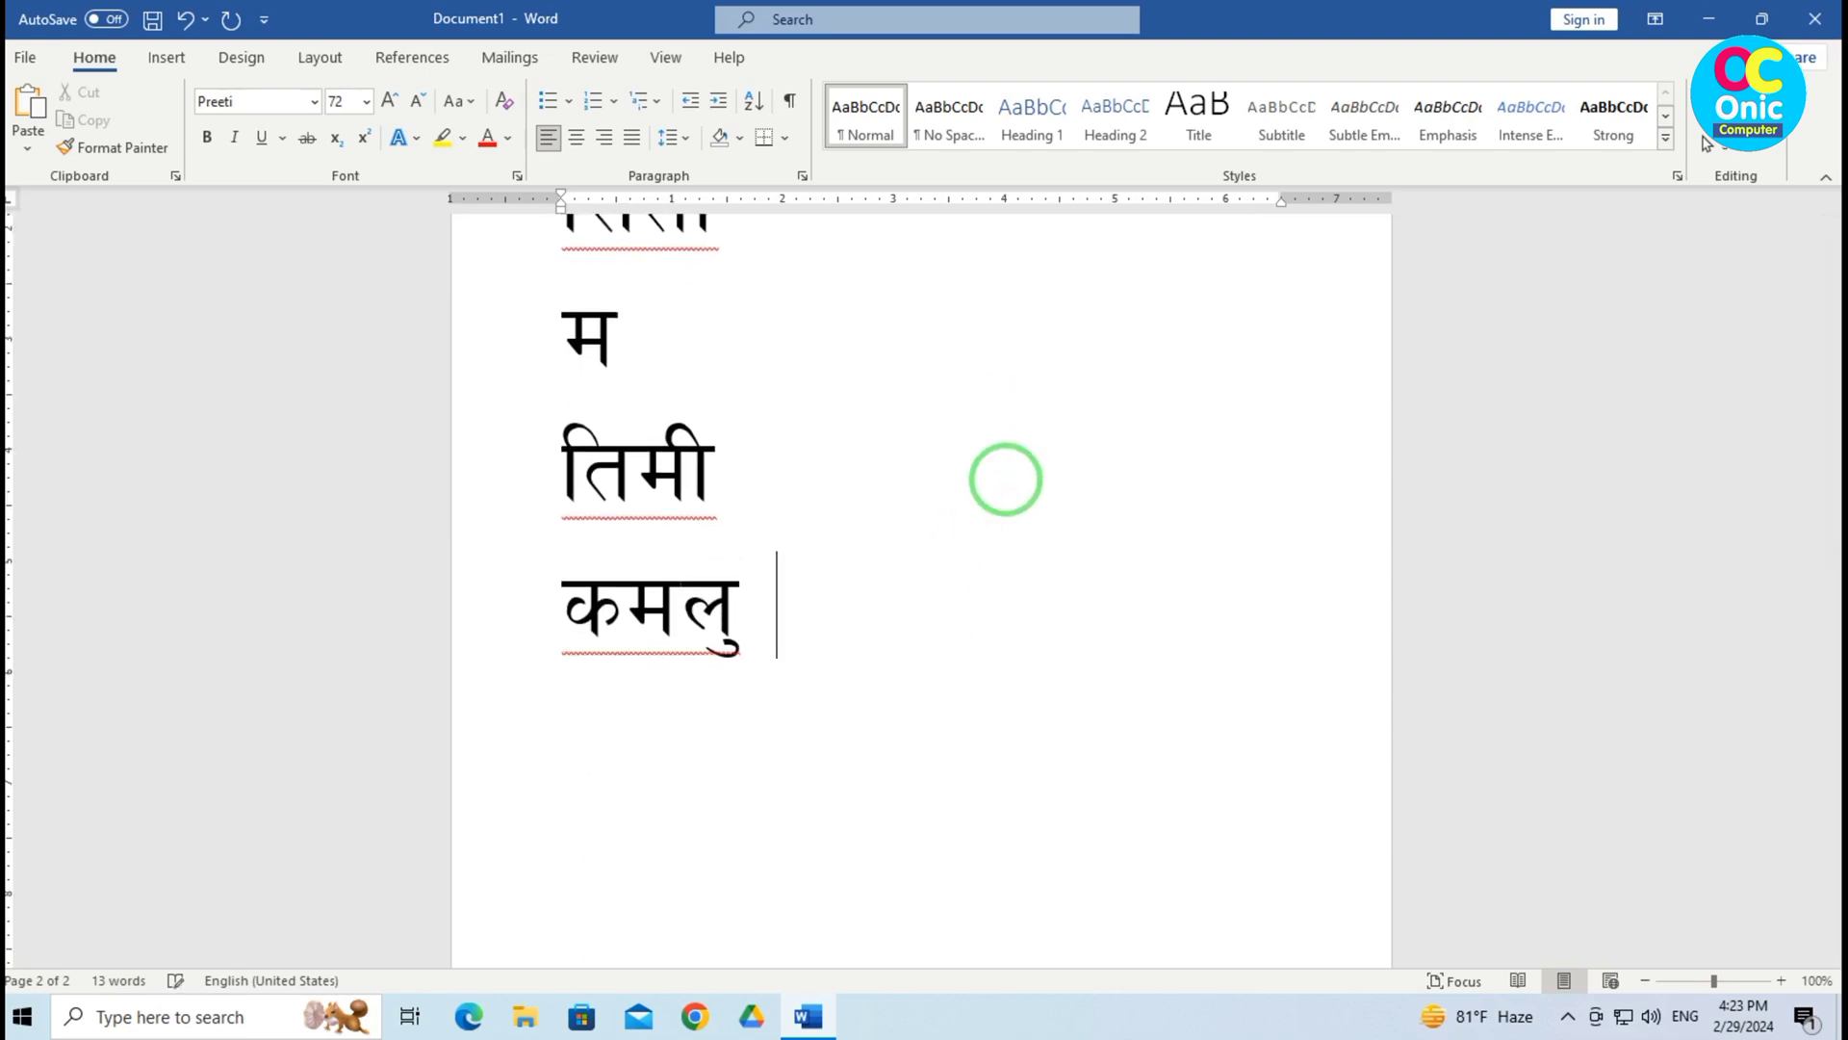
text( sdn)
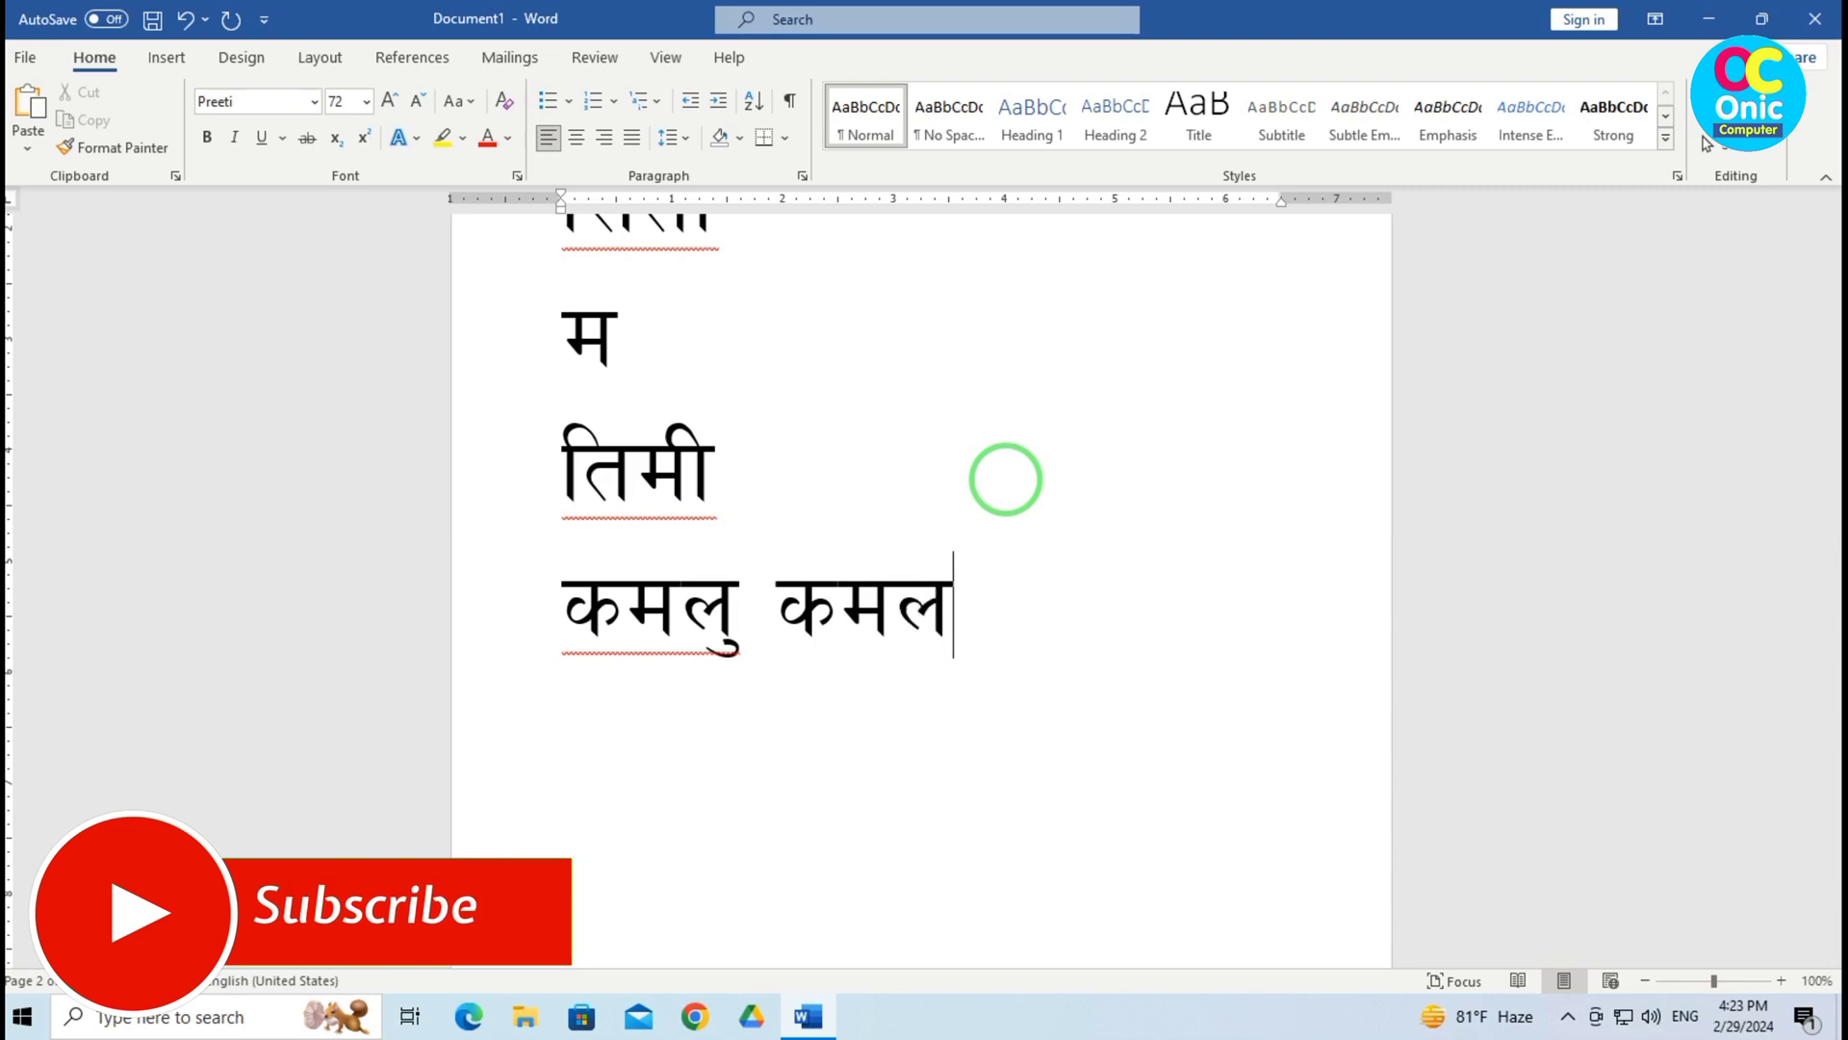
text(")
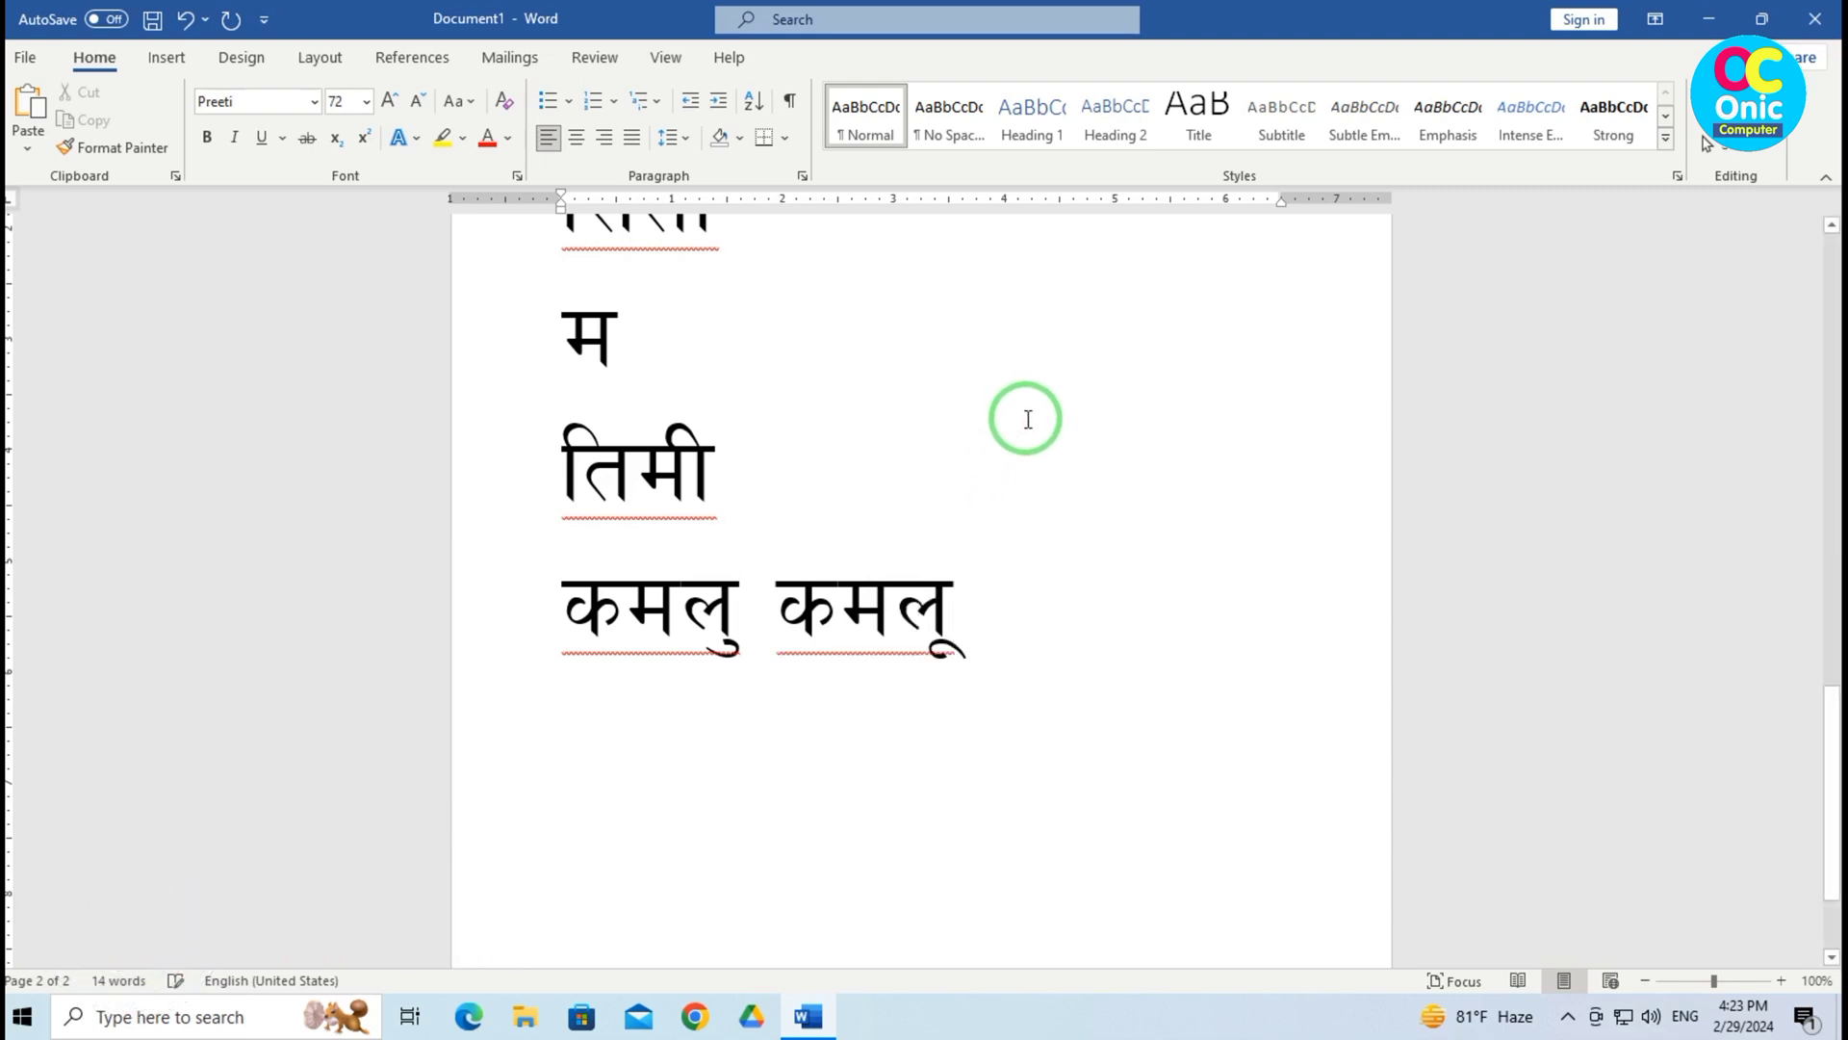
text( sm)
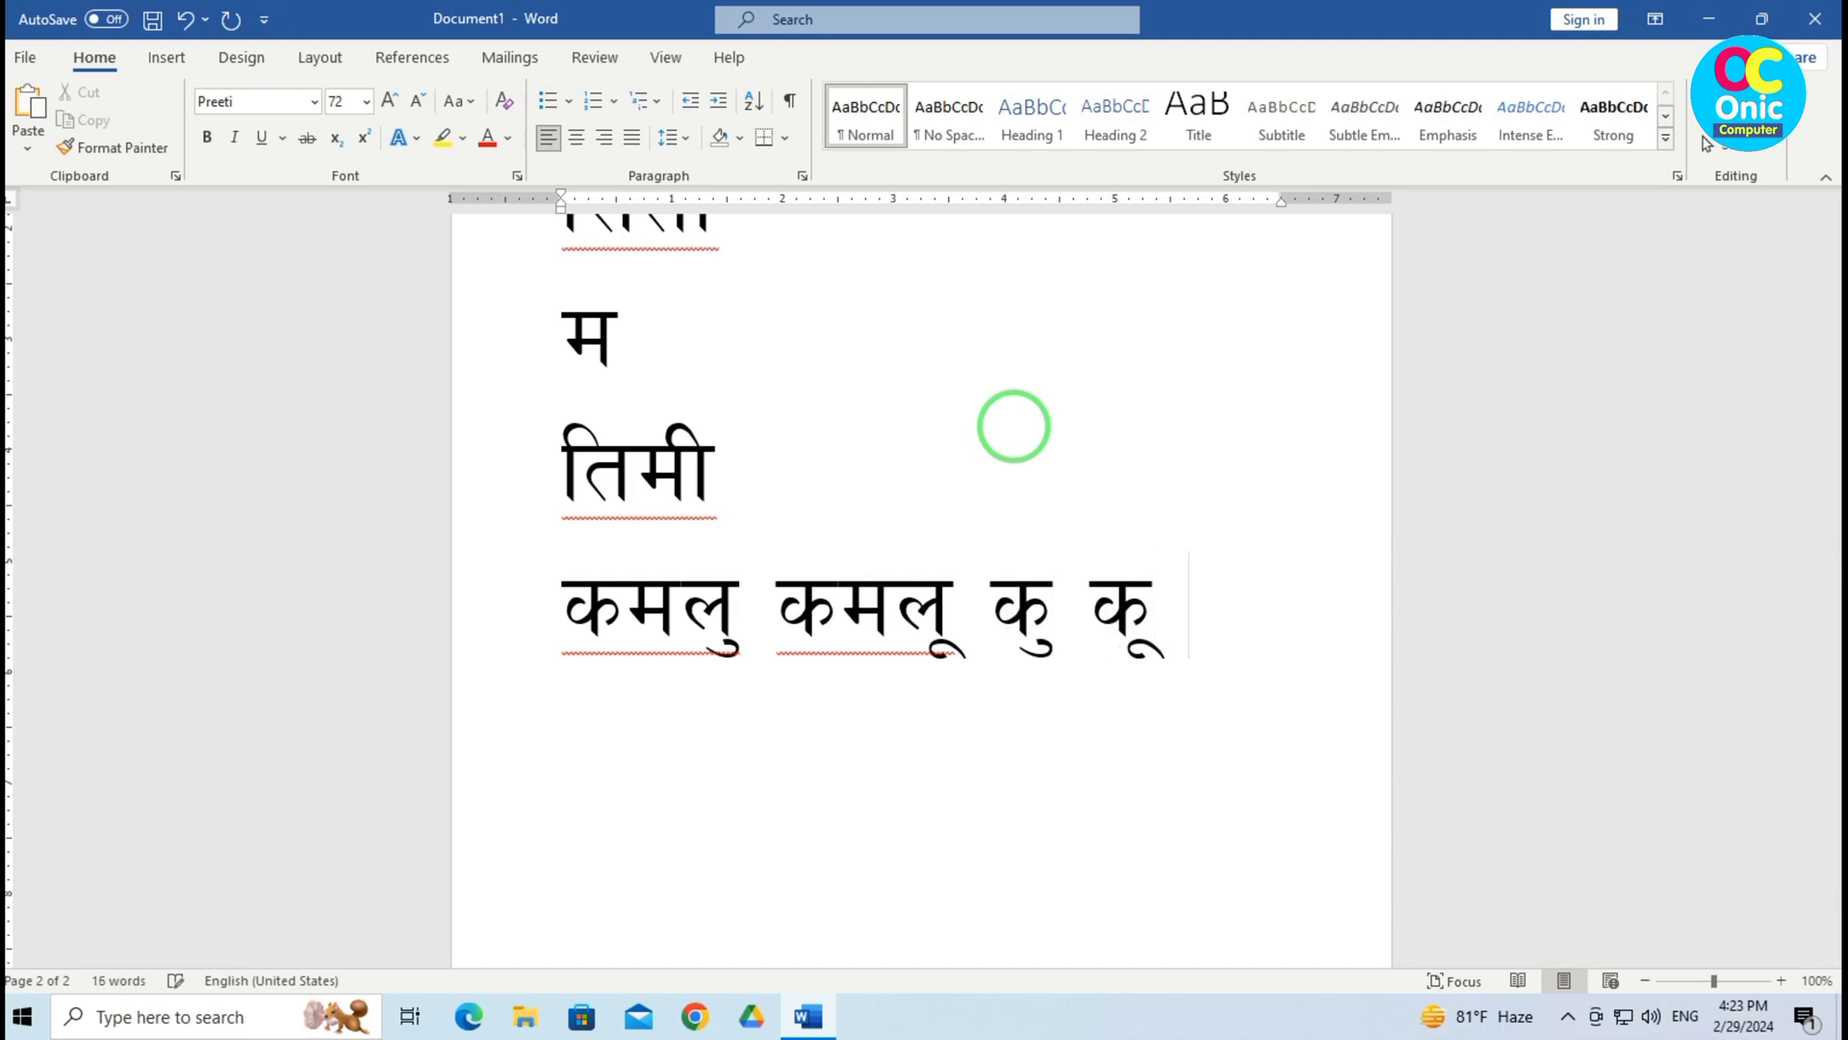
text(d)
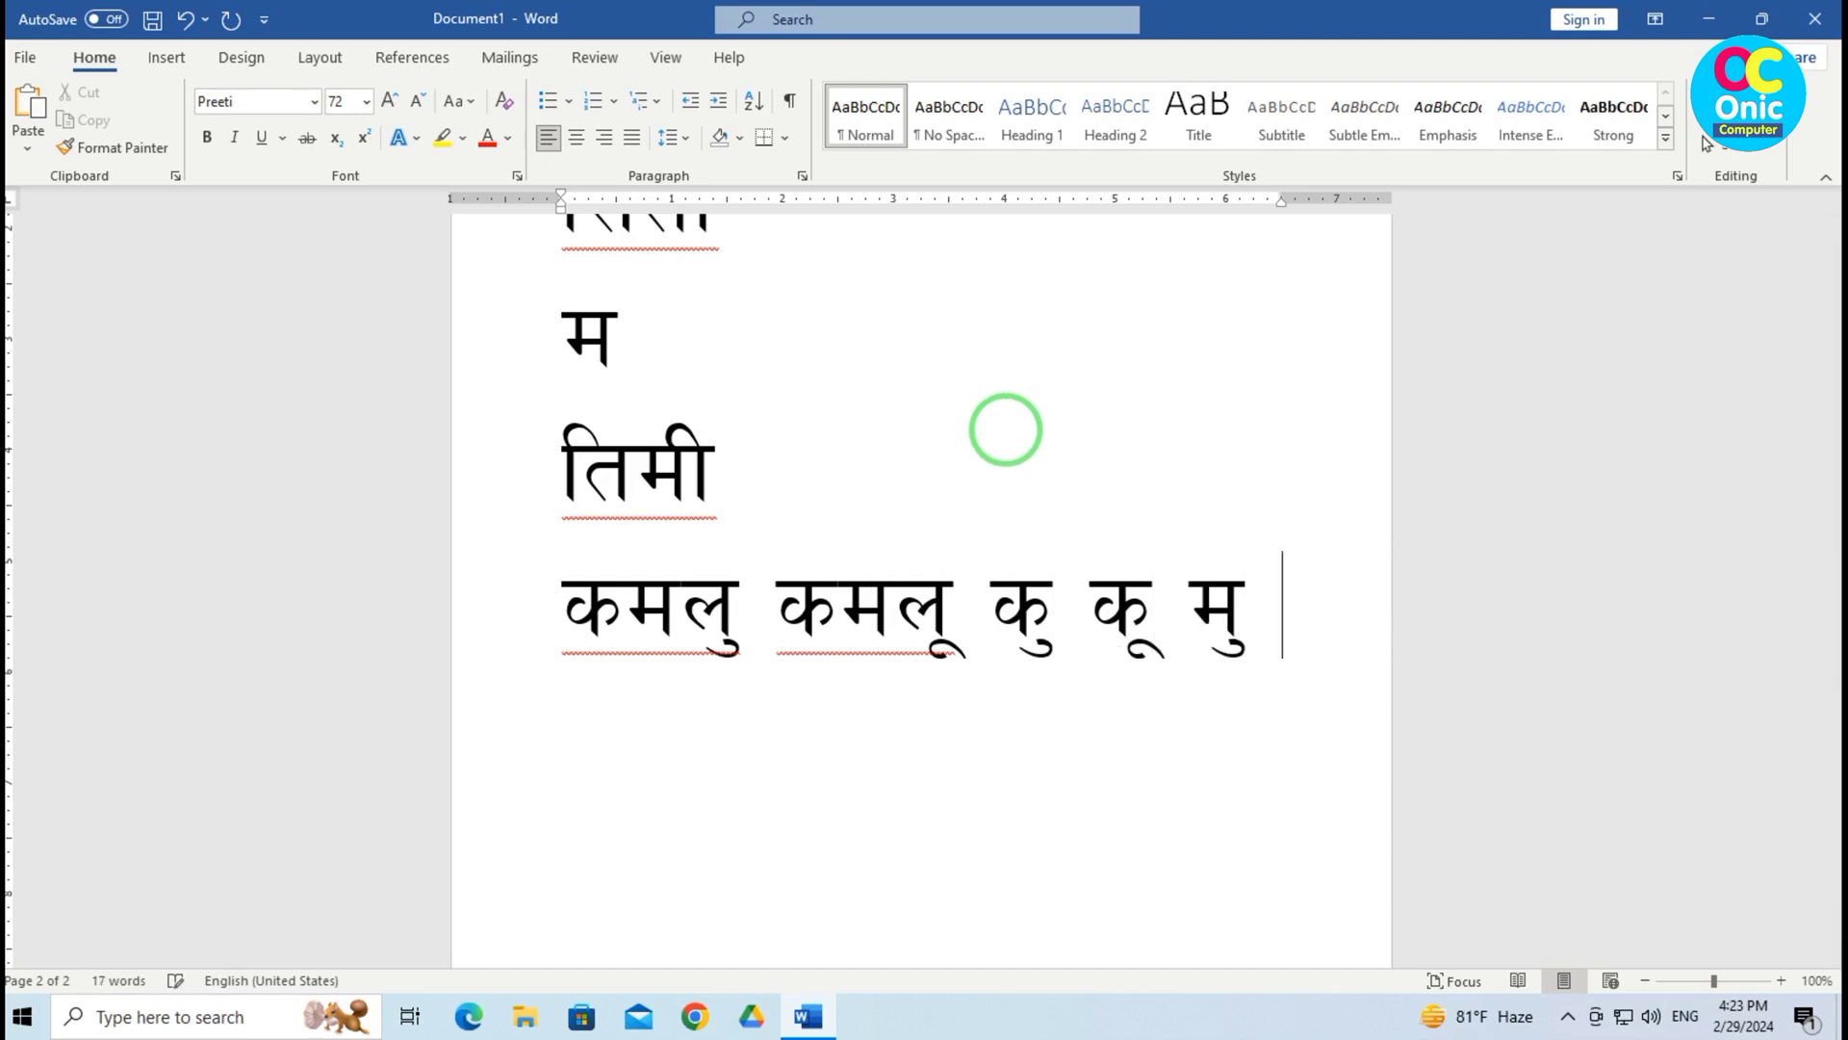
text(d")
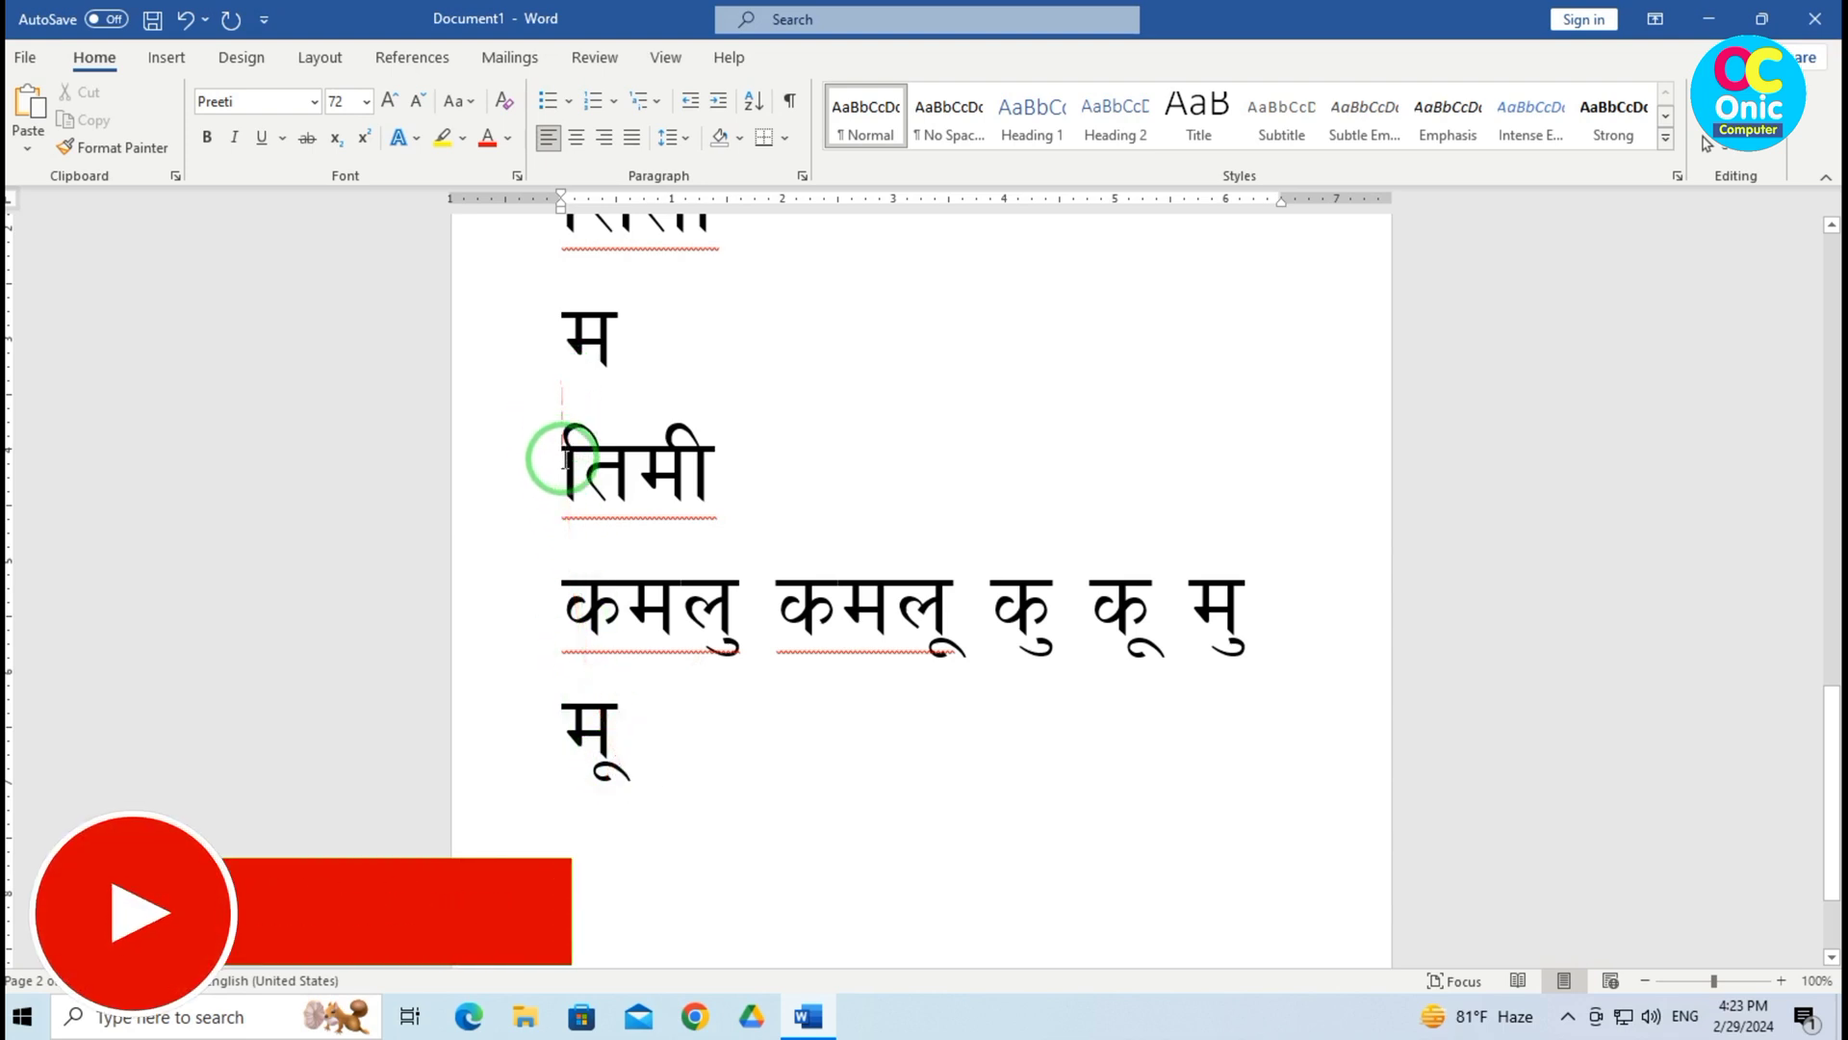
click(561, 354)
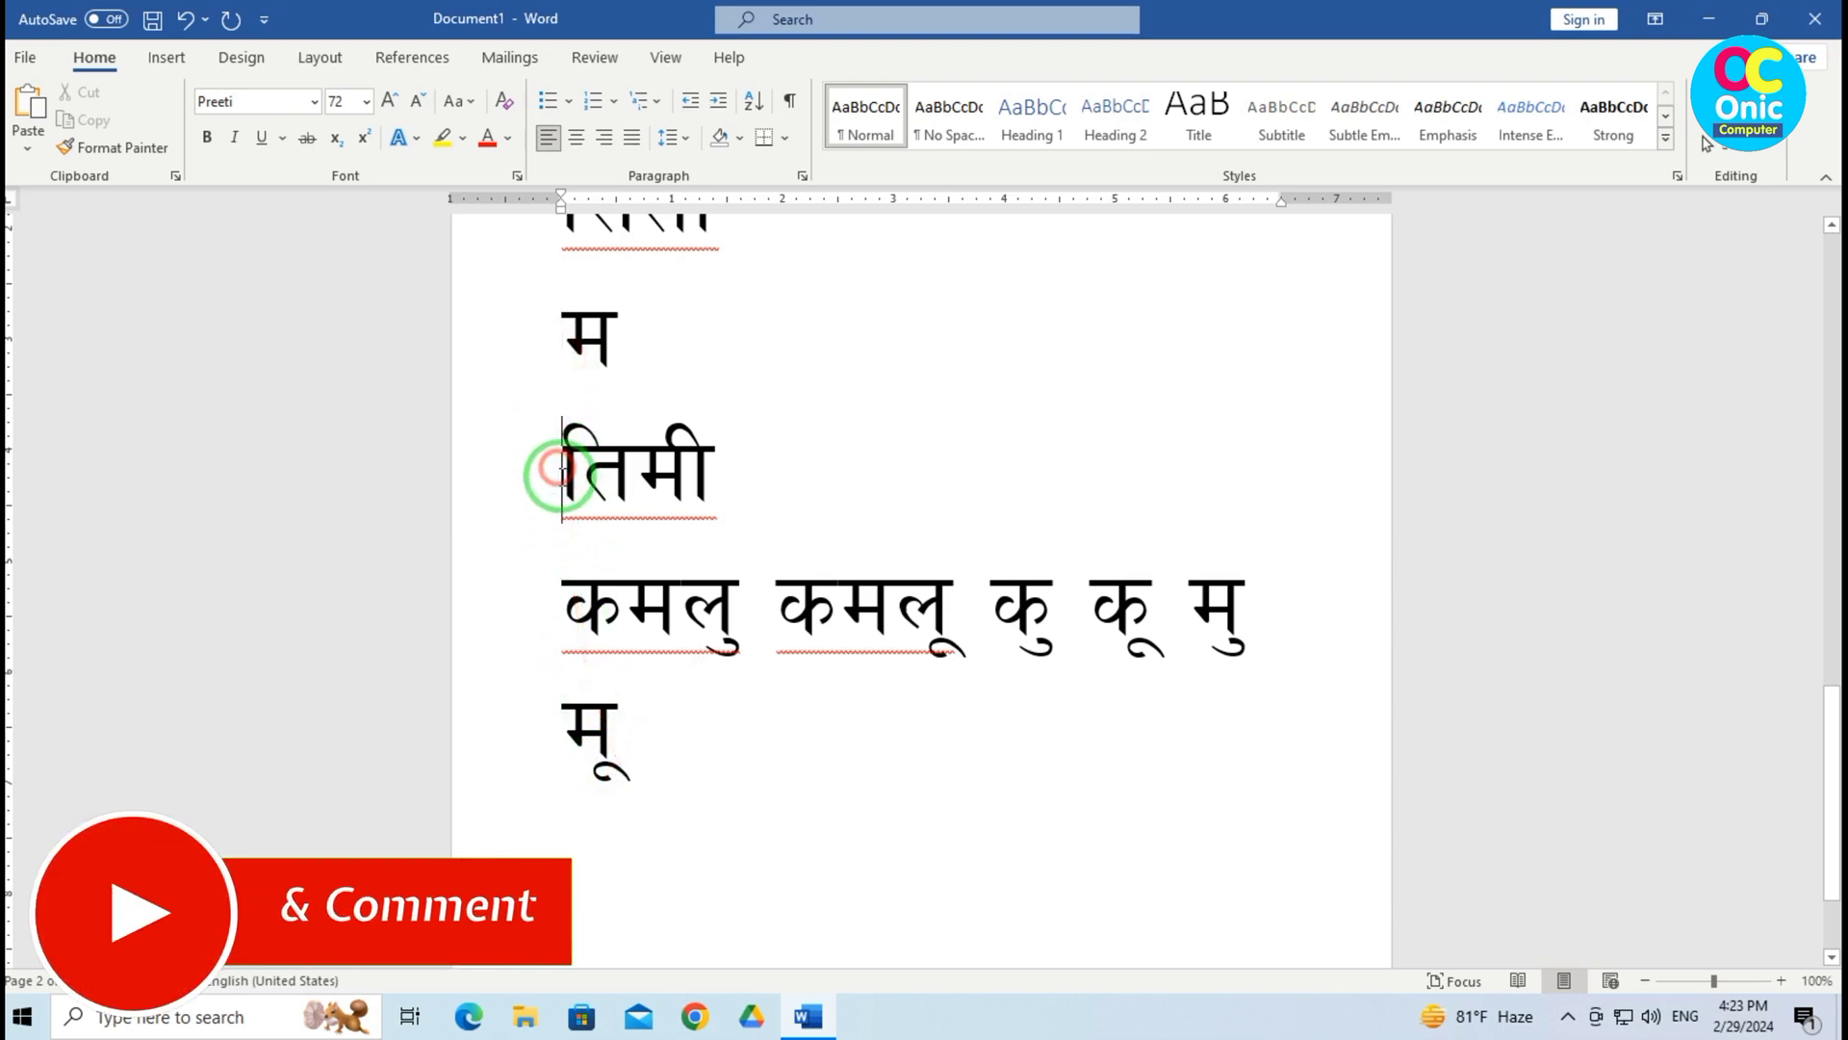
click(568, 608)
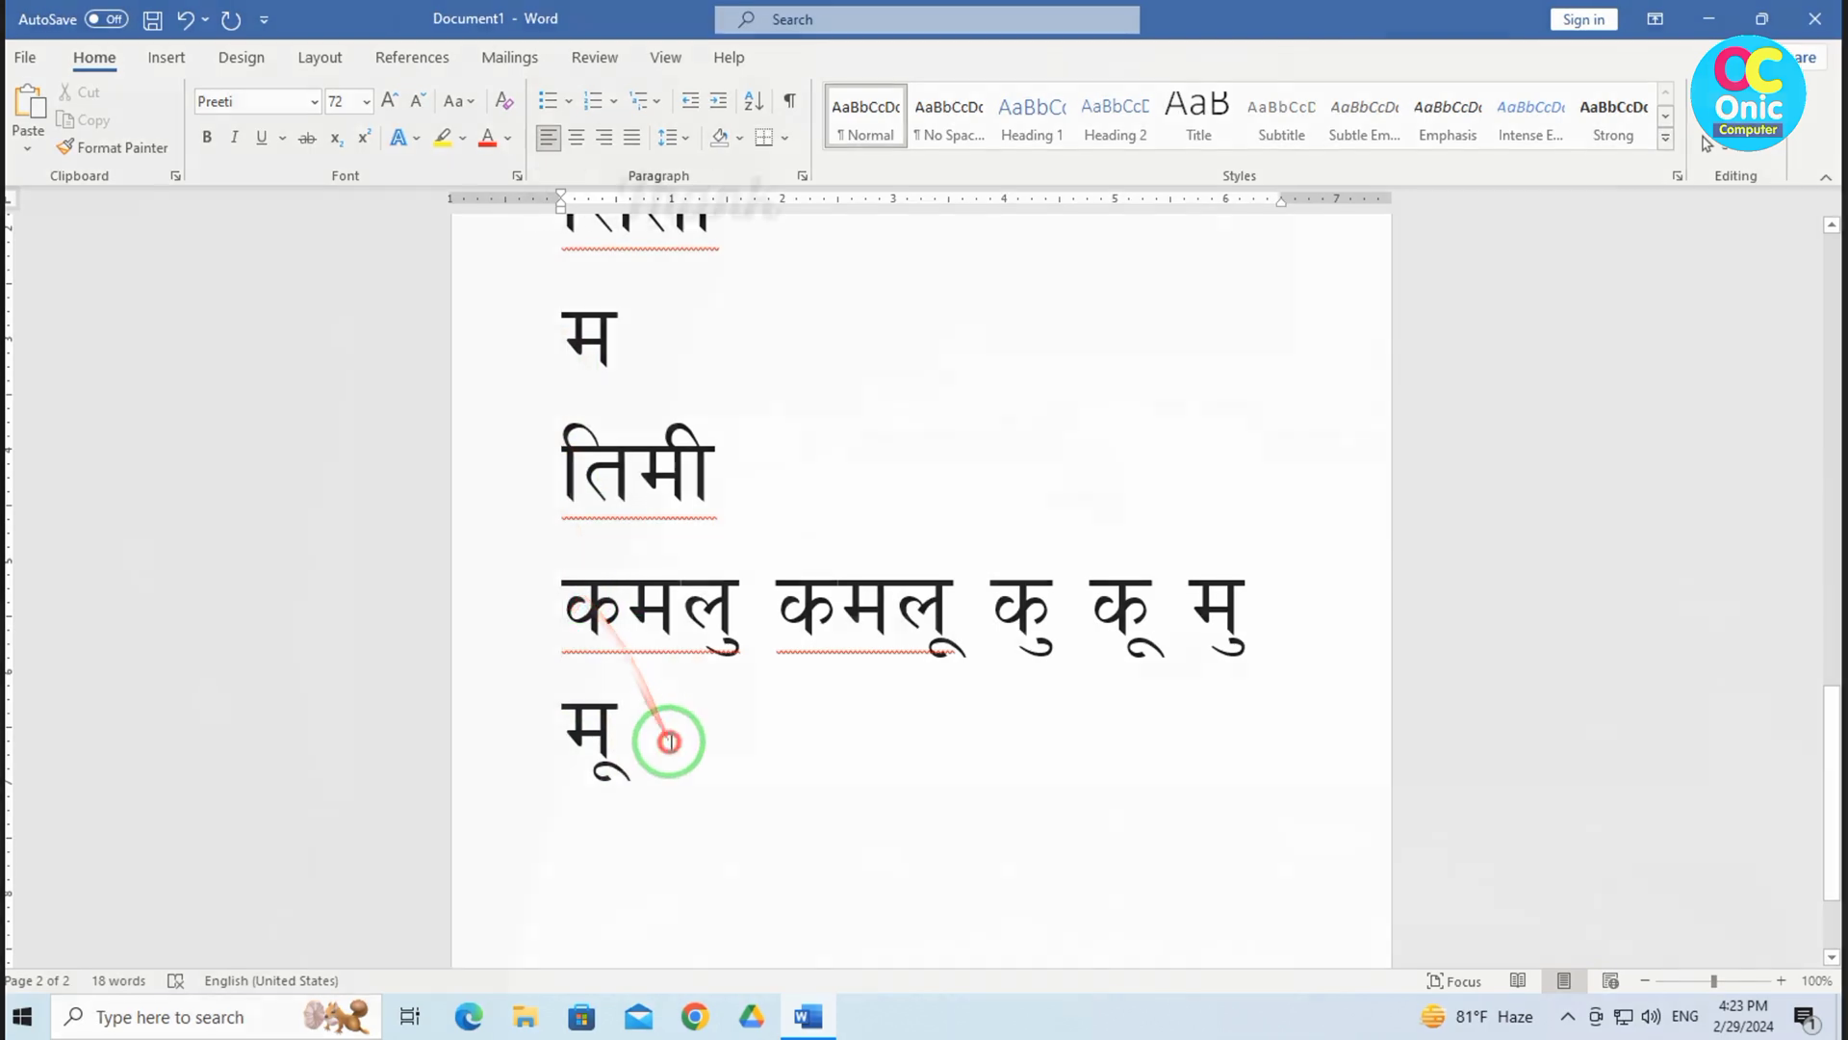